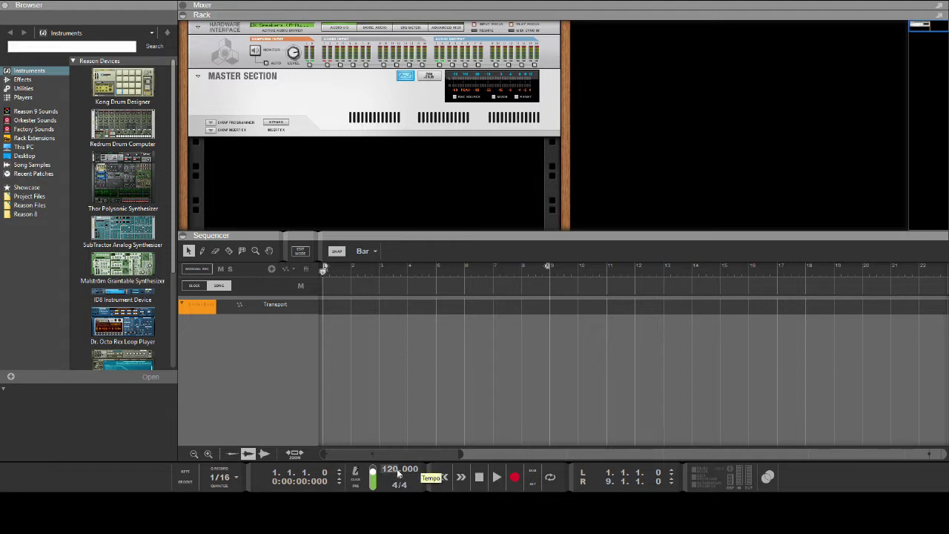
Set the song tempo to 138 and create an empty Combinator in the rack.
drag(398, 474, 413, 439)
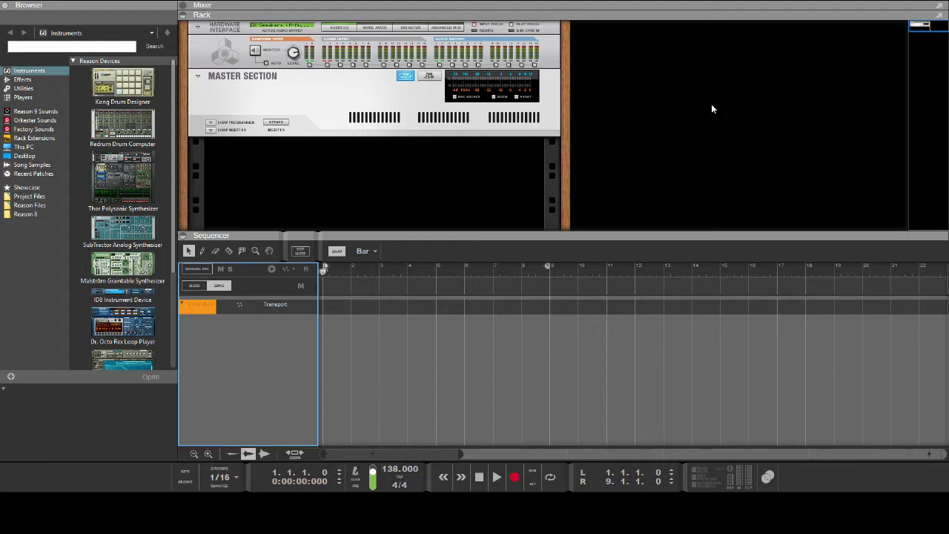
click(681, 128)
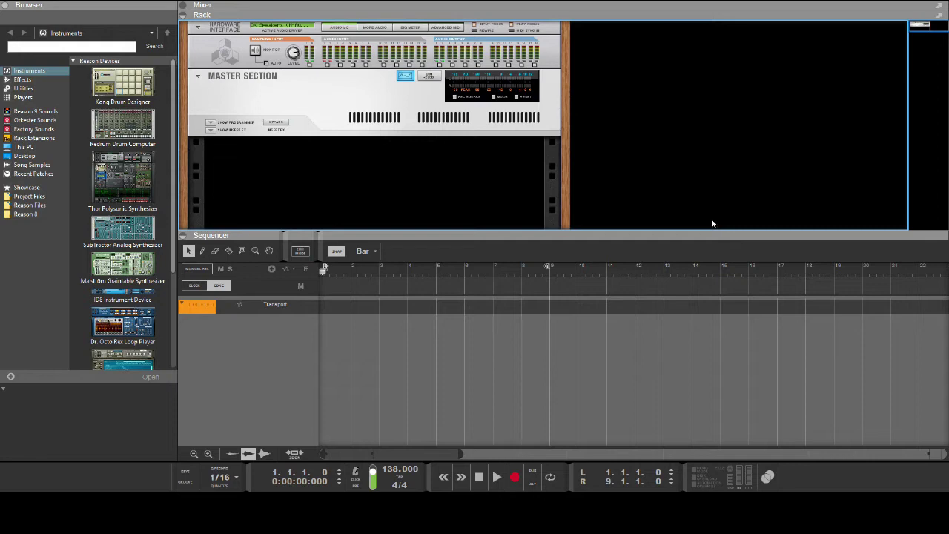
click(655, 235)
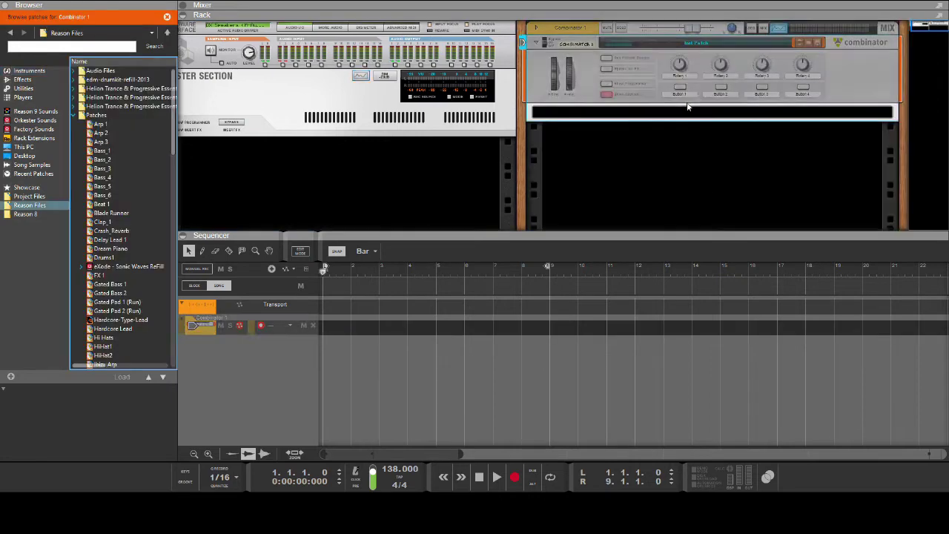
click(662, 112)
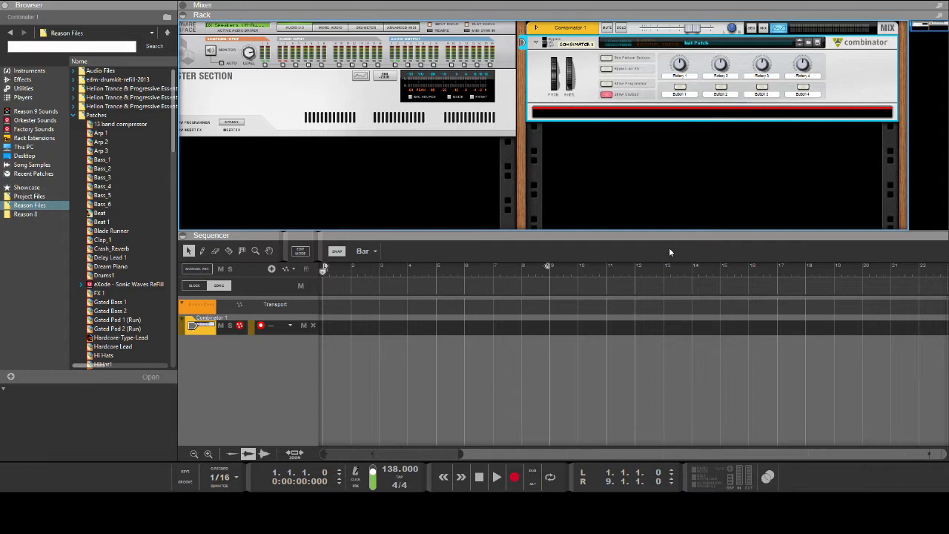
Add a Line Mixer, a Kong Drum Designer and a Redrum Drum Computer inside the Combinator.
click(572, 271)
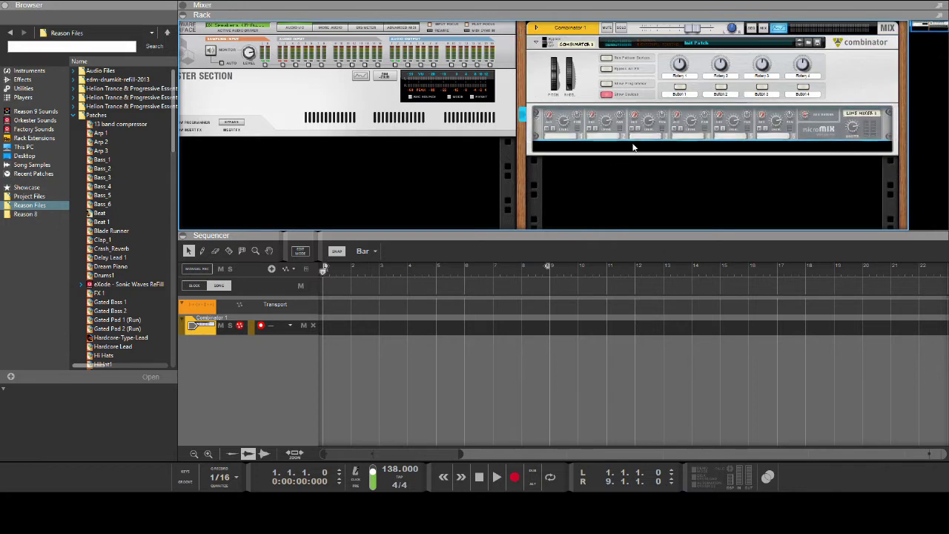
click(583, 273)
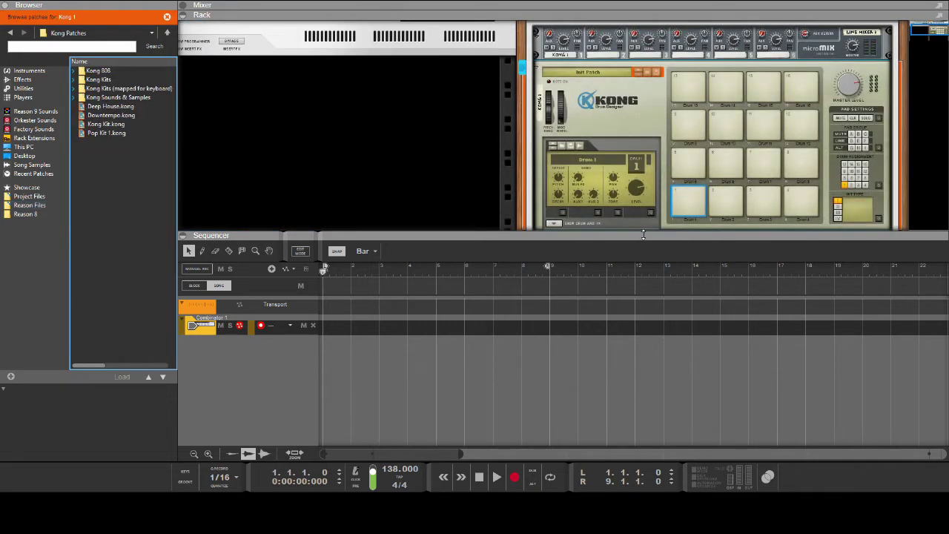
drag(655, 231, 579, 436)
click(636, 320)
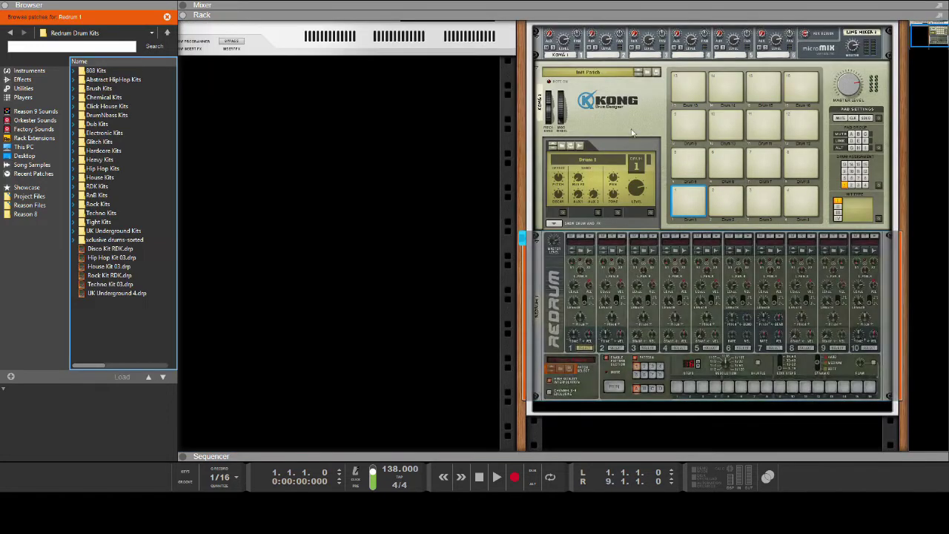
scroll(411, 220, up, 1)
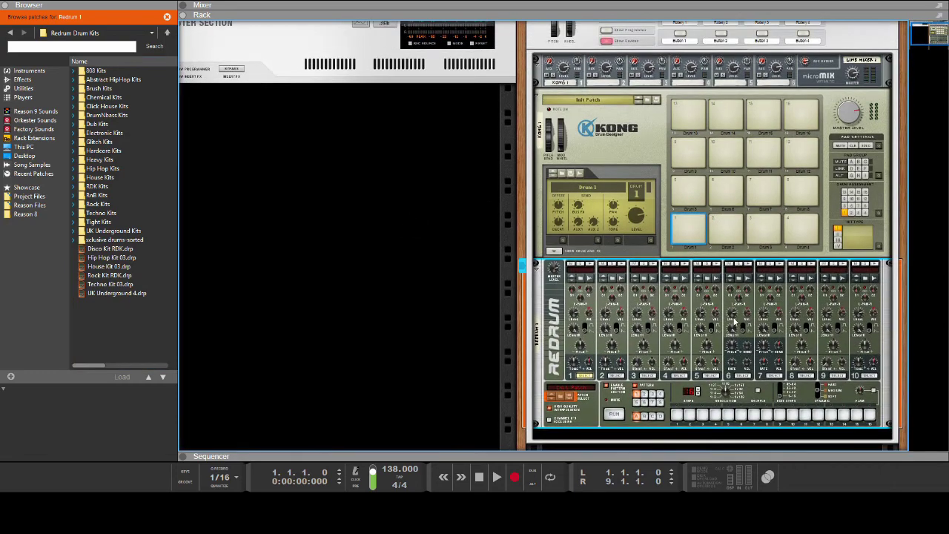
key(Tab)
drag(567, 315, 657, 223)
key(Tab)
Program Redrum channel 1 with hits on steps 1, 5, 9 and 13, and run the pattern.
click(677, 414)
click(728, 414)
click(779, 413)
click(830, 413)
click(614, 414)
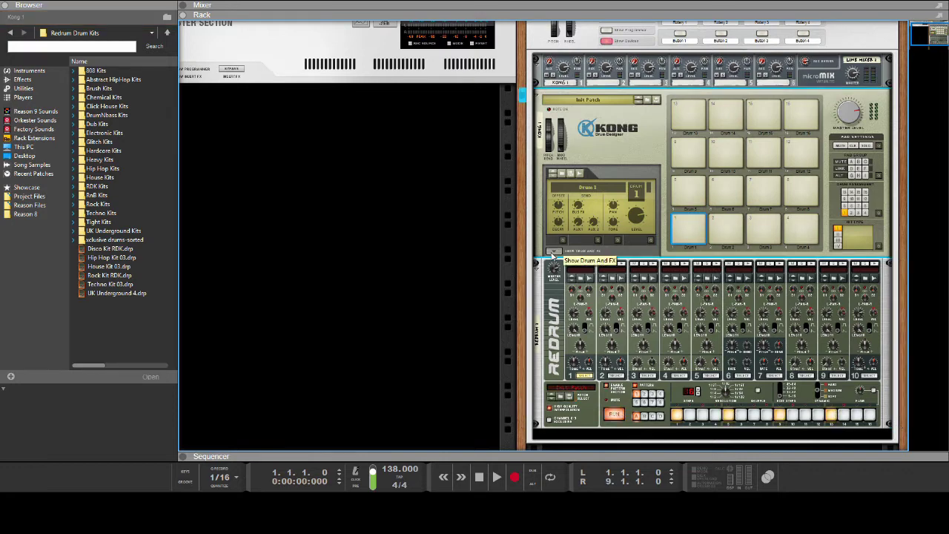
Give Kong's Drum 1 an NN-Nano sampler and load the sample HTPE3 Kick 022 from the HTPE3 Kick folder.
click(554, 251)
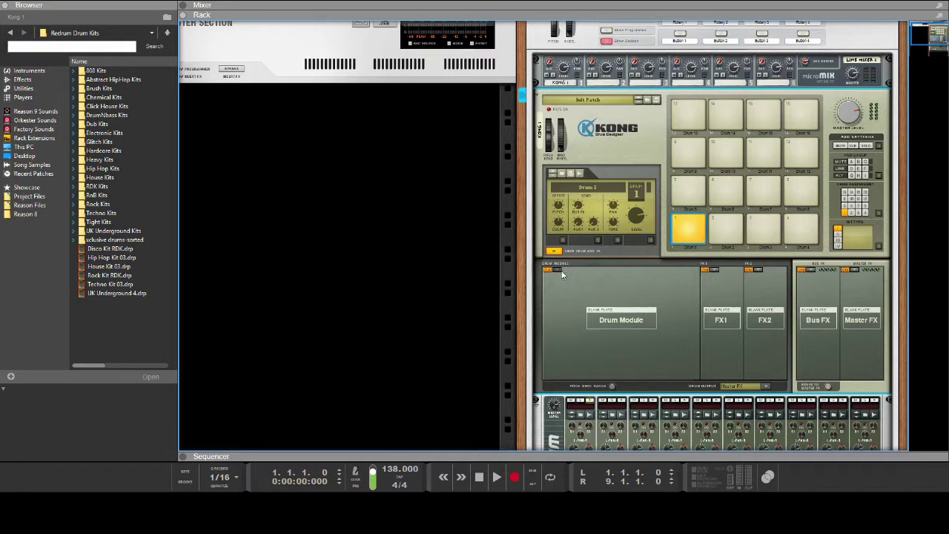
click(635, 303)
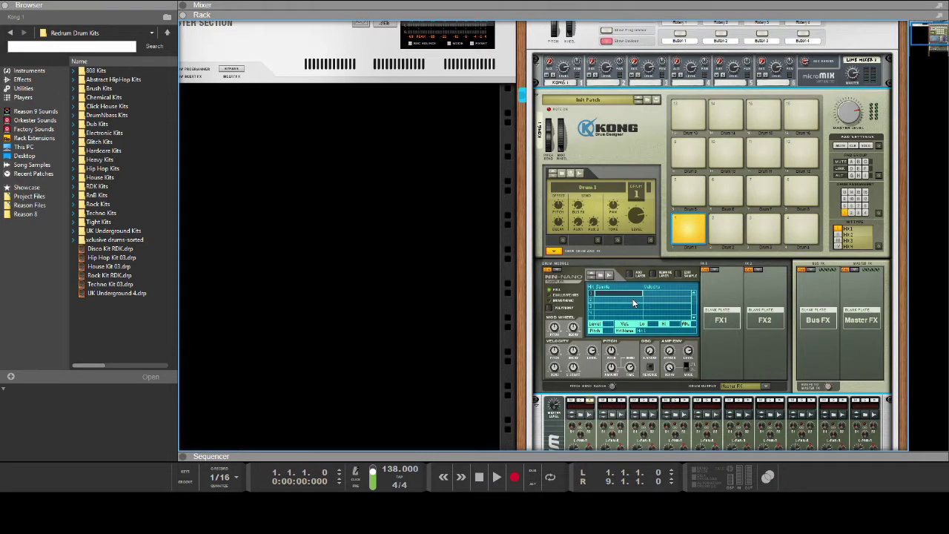
click(603, 276)
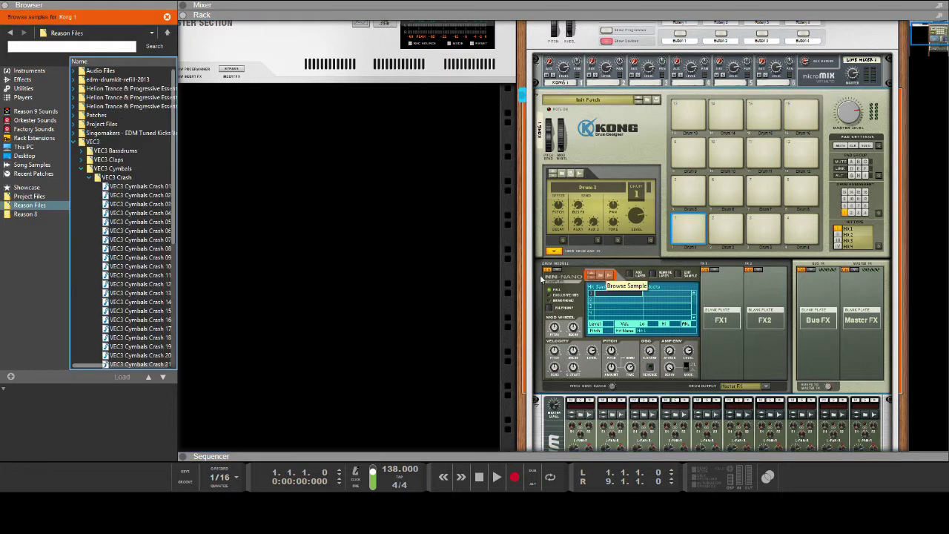
click(77, 142)
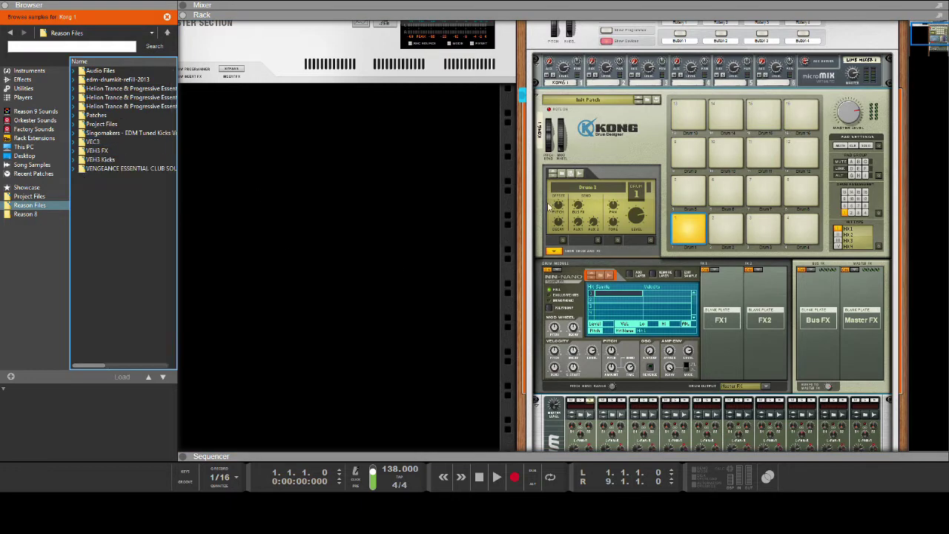
click(75, 107)
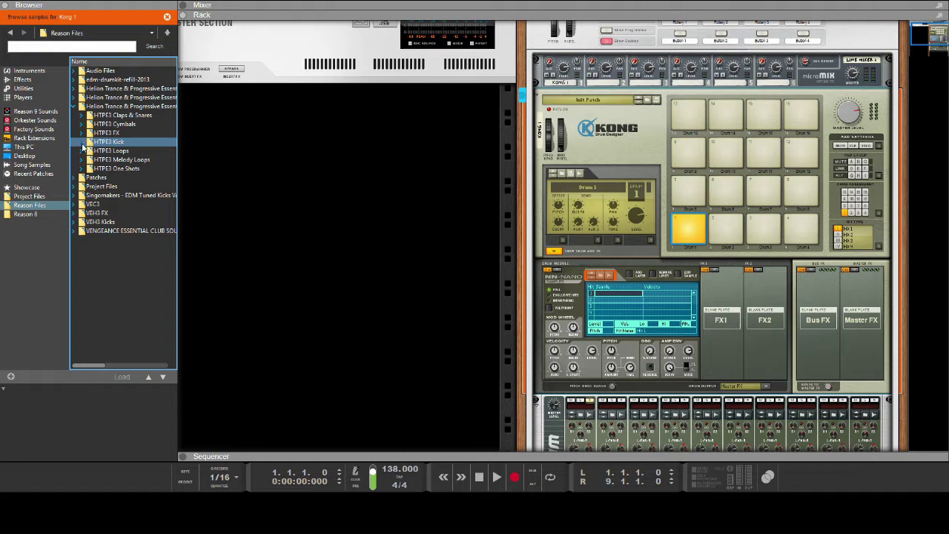
click(82, 143)
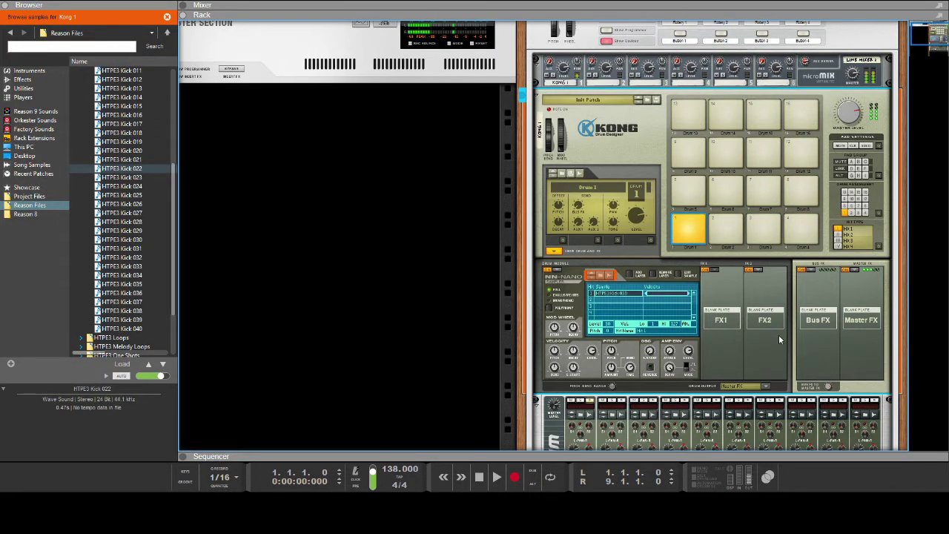
Add a Filter to the FX1 slot of Kong's Drum 1 and adjust its frequency.
click(779, 339)
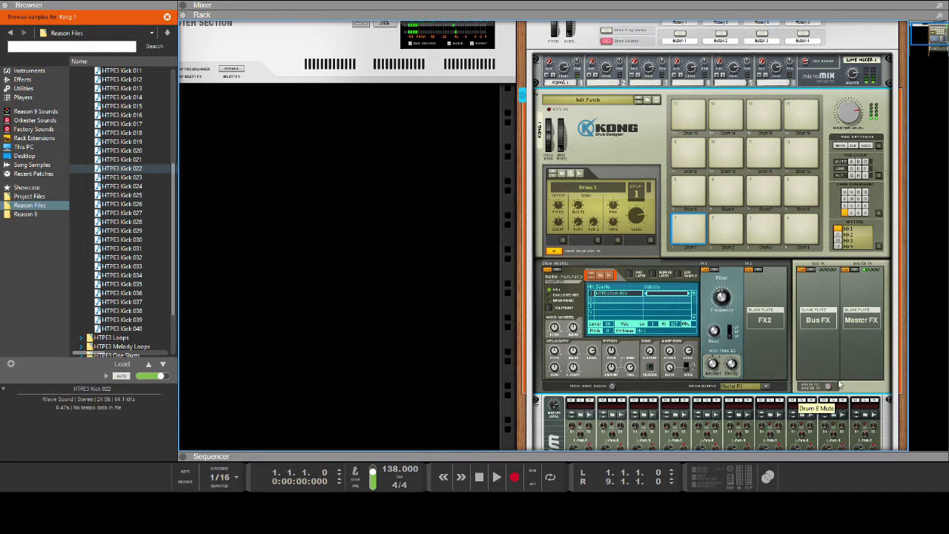
drag(700, 325, 754, 339)
click(716, 302)
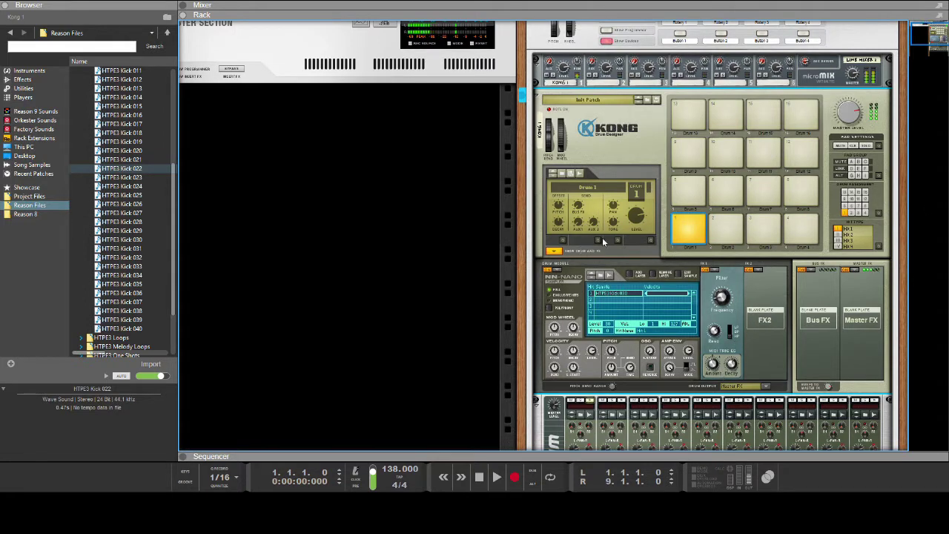
mouse_move(722, 301)
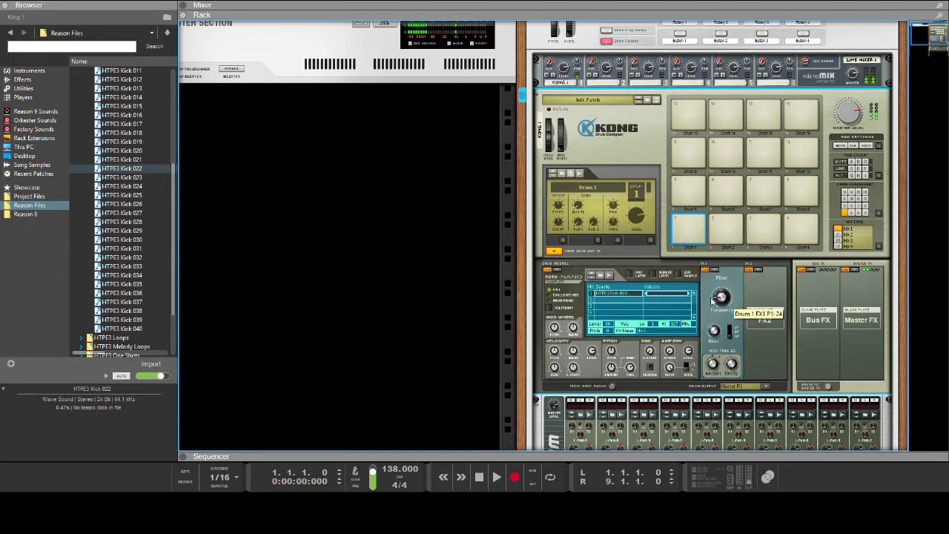
drag(722, 297, 722, 298)
Rename the Combinator as Kick.
scroll(726, 253, up, 2)
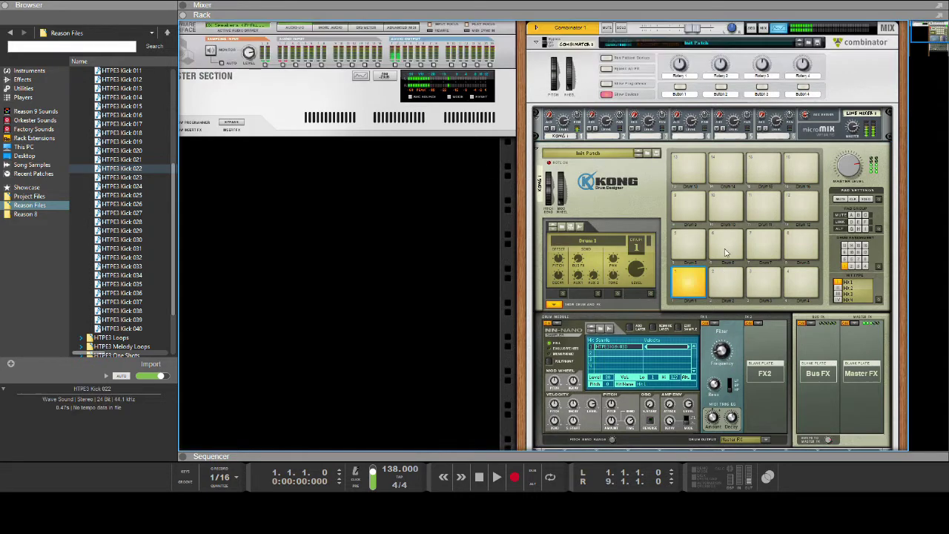
click(589, 46)
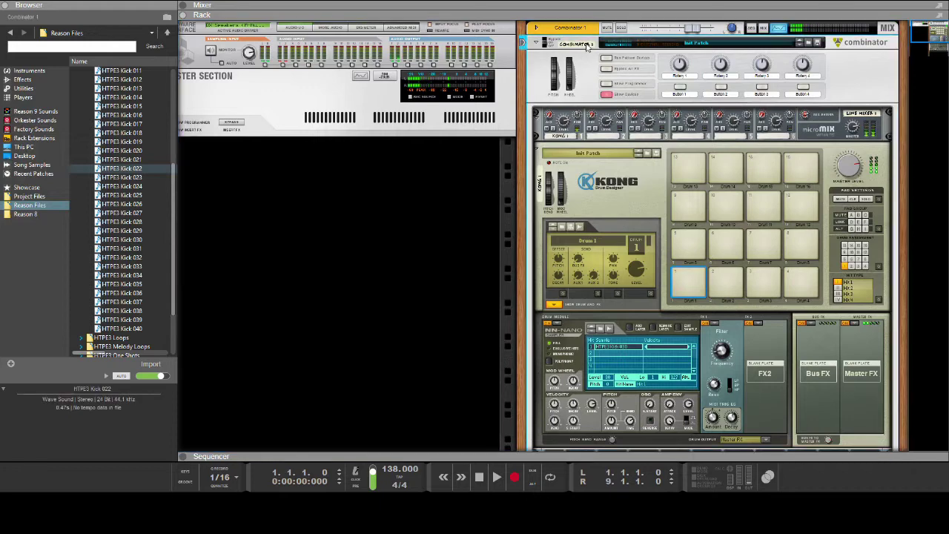
text(Kick)
key(Return)
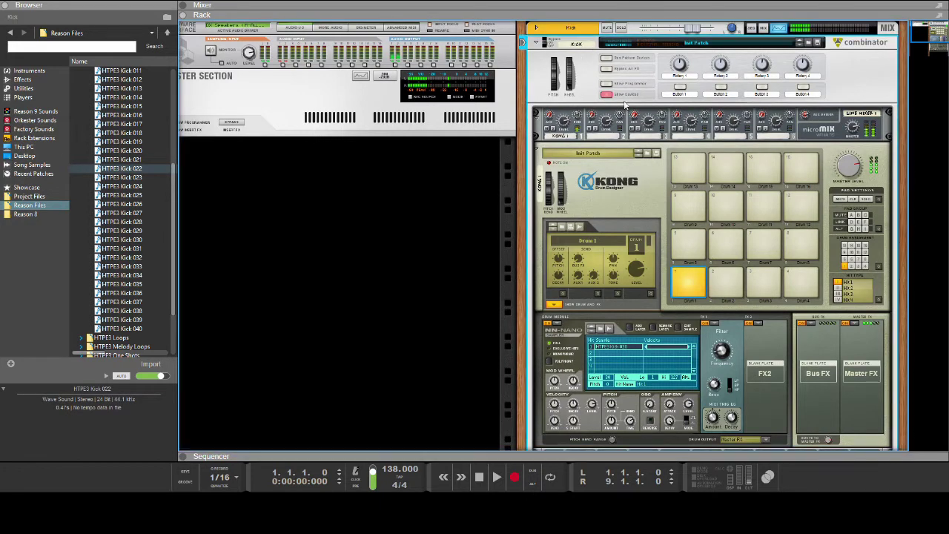
Turn off Redrum's pattern section.
scroll(687, 252, down, 4)
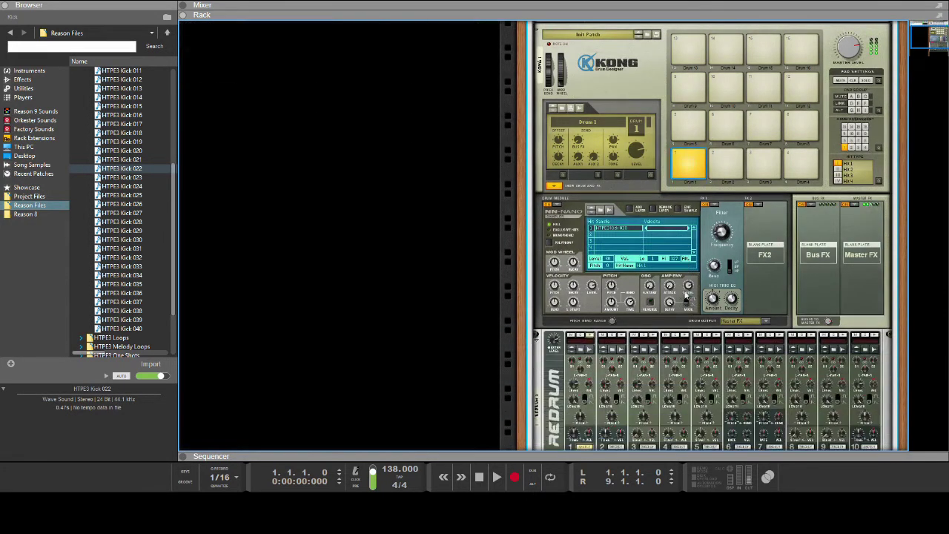
scroll(687, 296, up, 4)
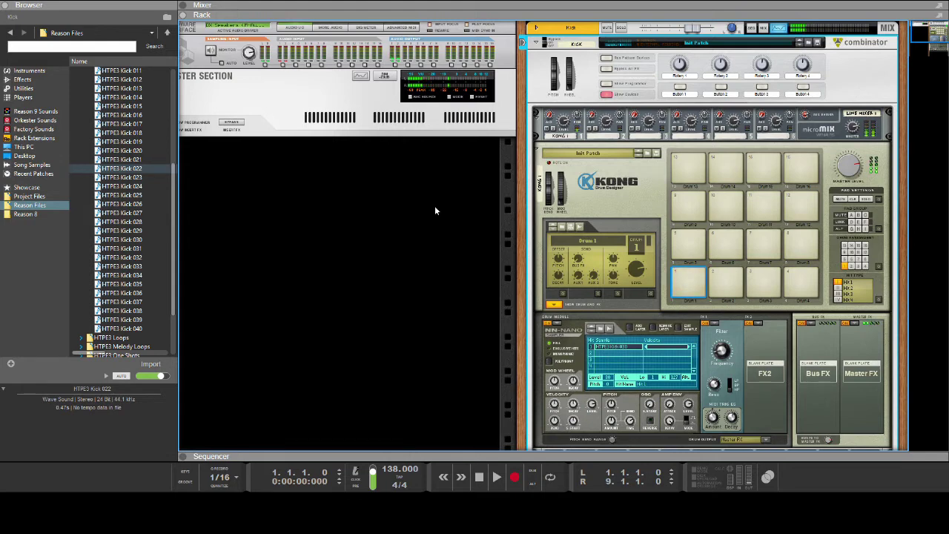
click(615, 317)
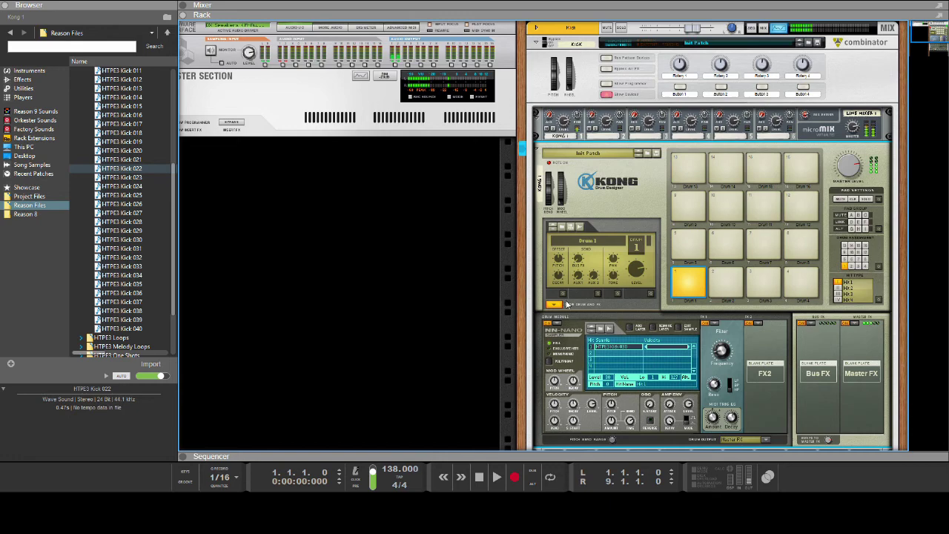
scroll(615, 312, down, 5)
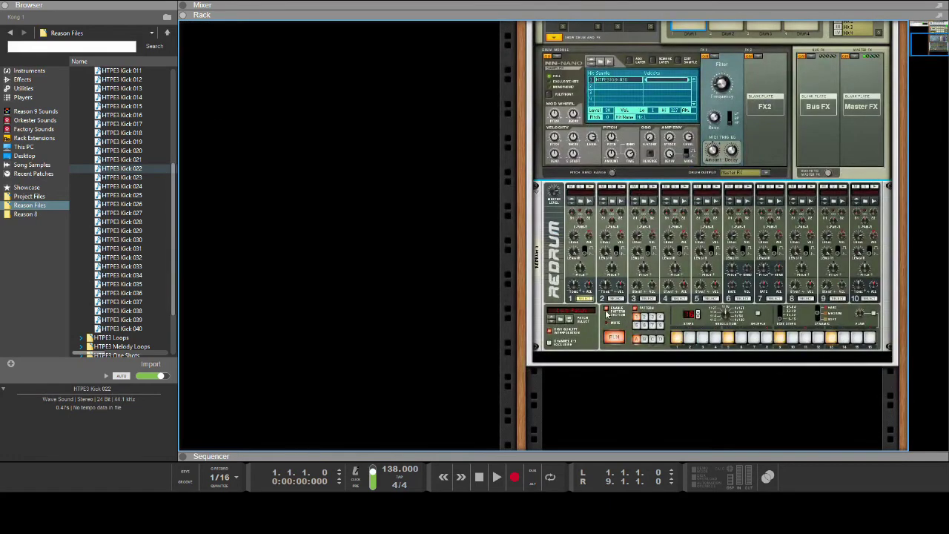
click(611, 312)
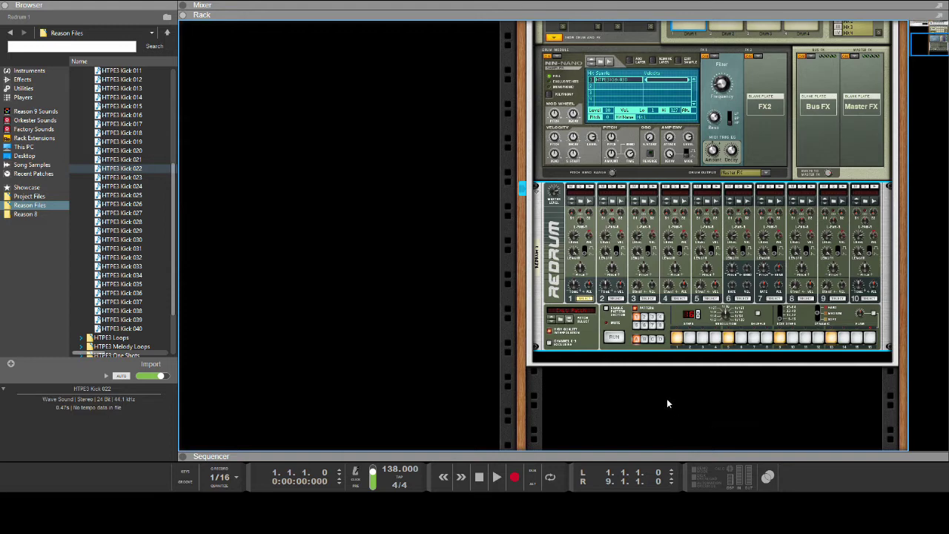
Copy the Redrum pattern to the sequencer as an 8-bar clip and move the clip onto the Kick track.
key(F7)
click(425, 212)
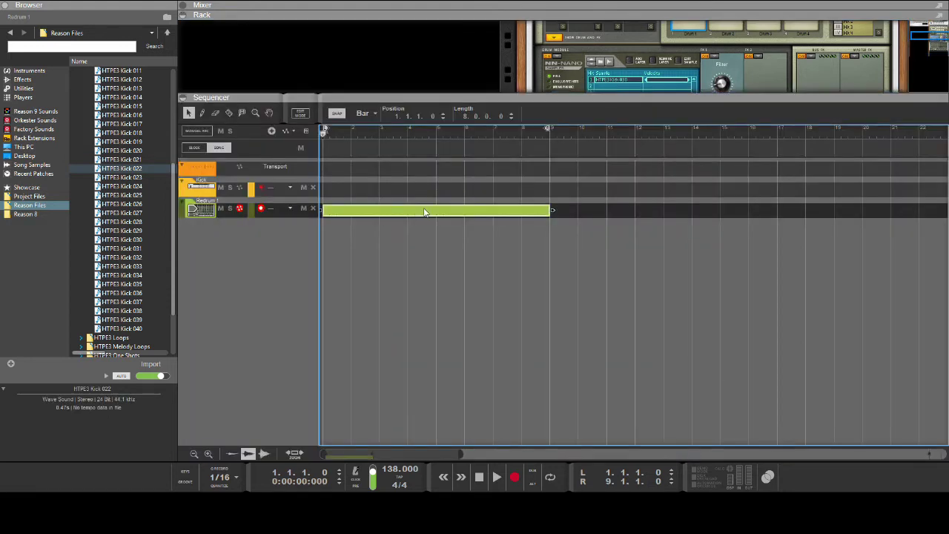
drag(424, 213, 413, 191)
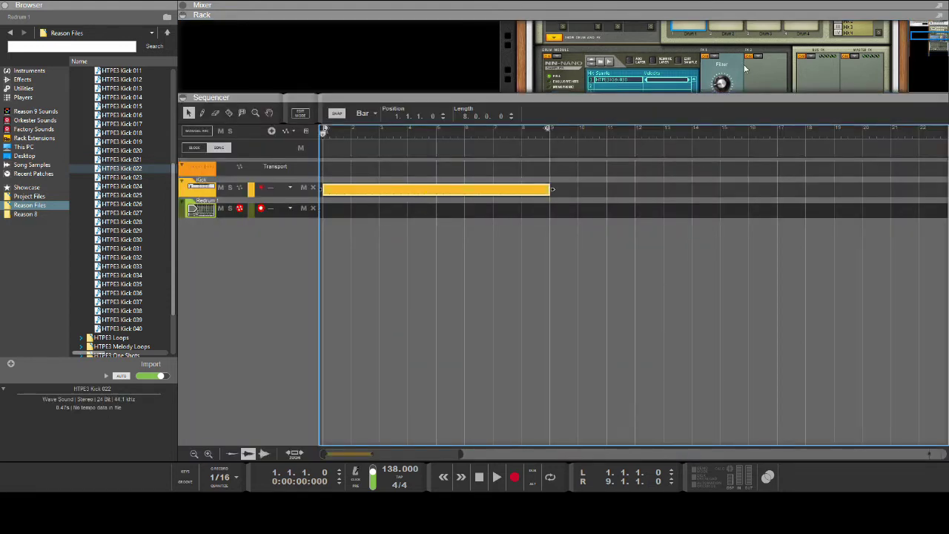
Delete the Redrum from the Kick Combinator and play back the Kick track's clip.
drag(709, 99, 734, 289)
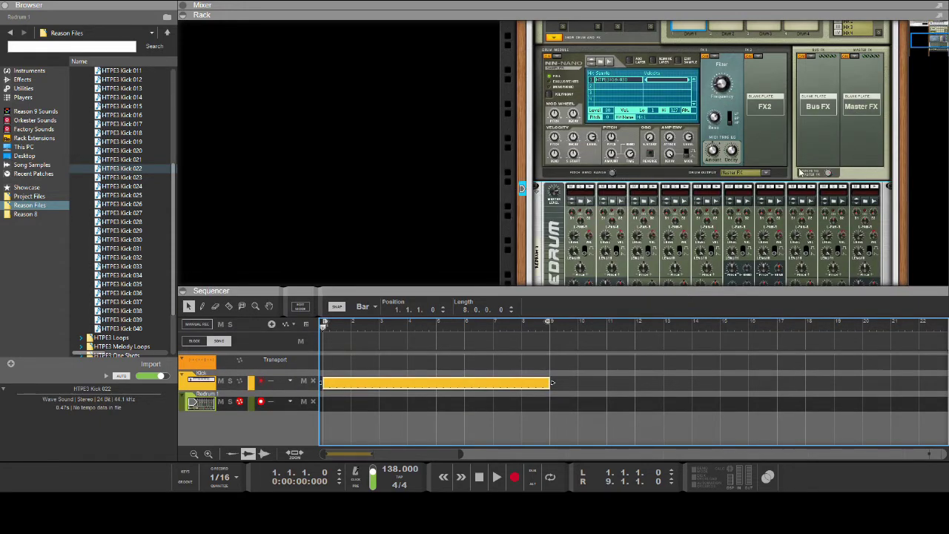
scroll(801, 172, down, 4)
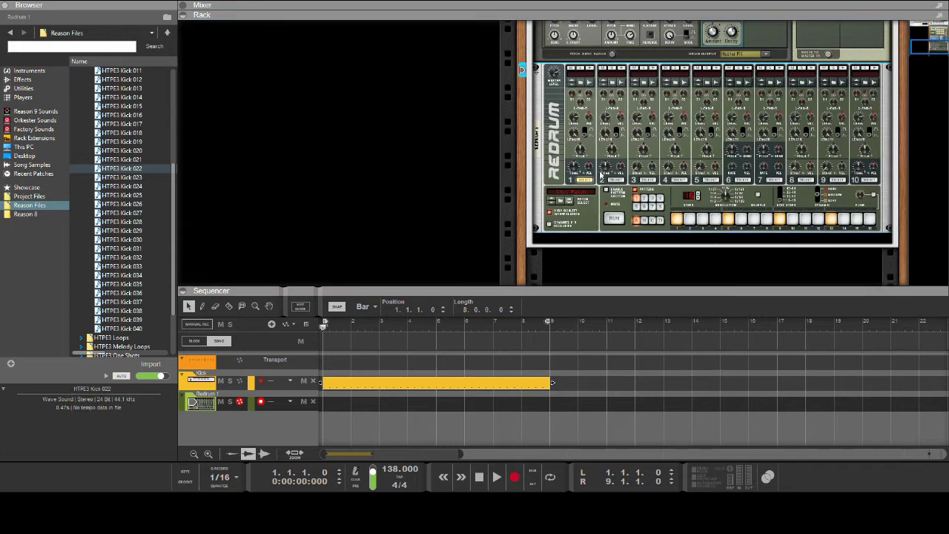
key(ctrl+z)
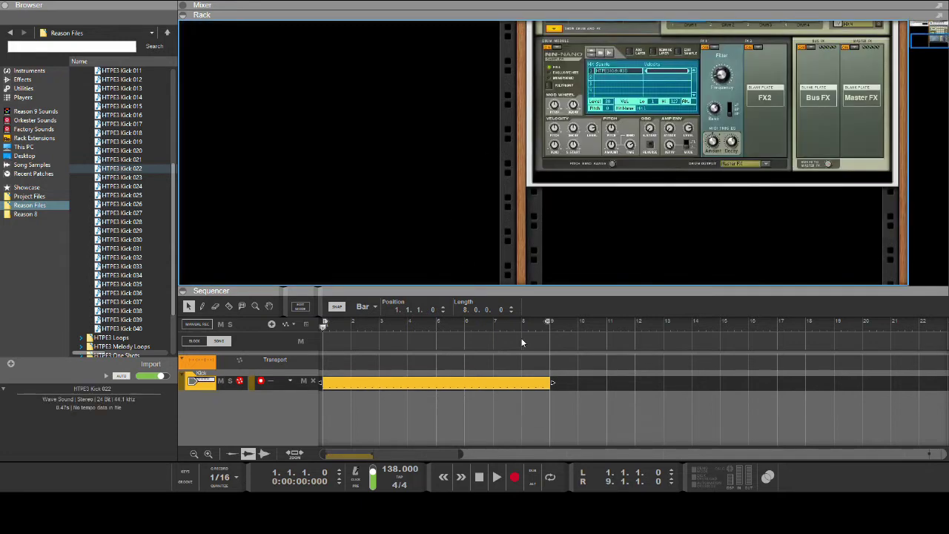
drag(517, 288, 541, 223)
key(space)
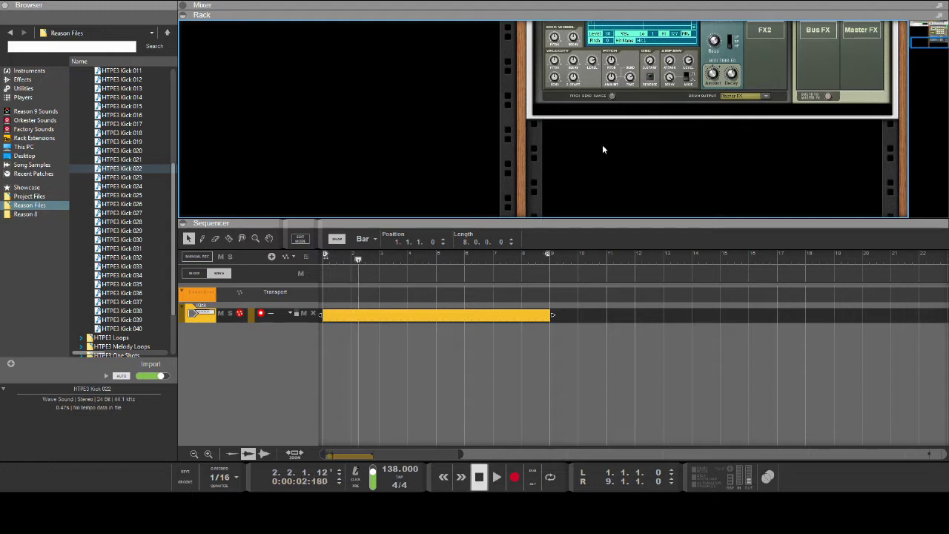
scroll(602, 144, up, 5)
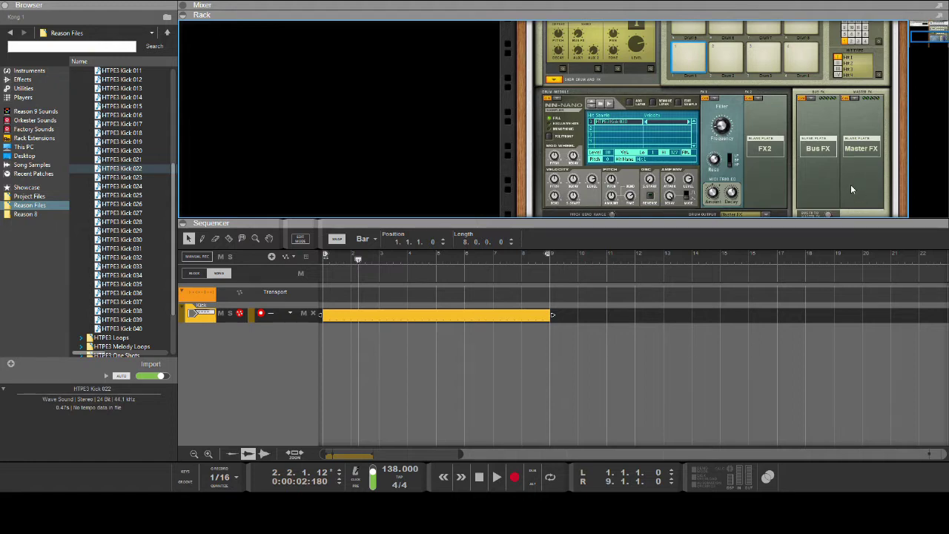
key(ctrl+t)
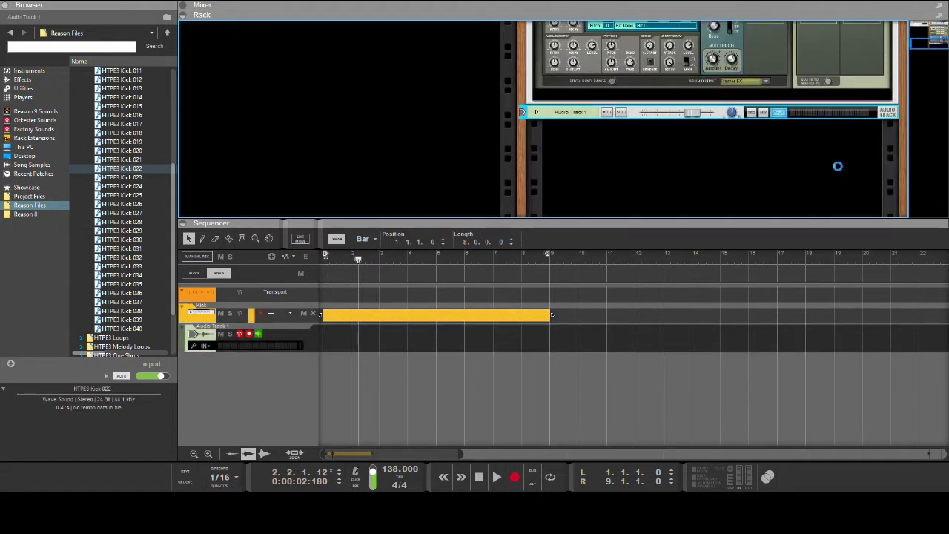
key(ctrl+z)
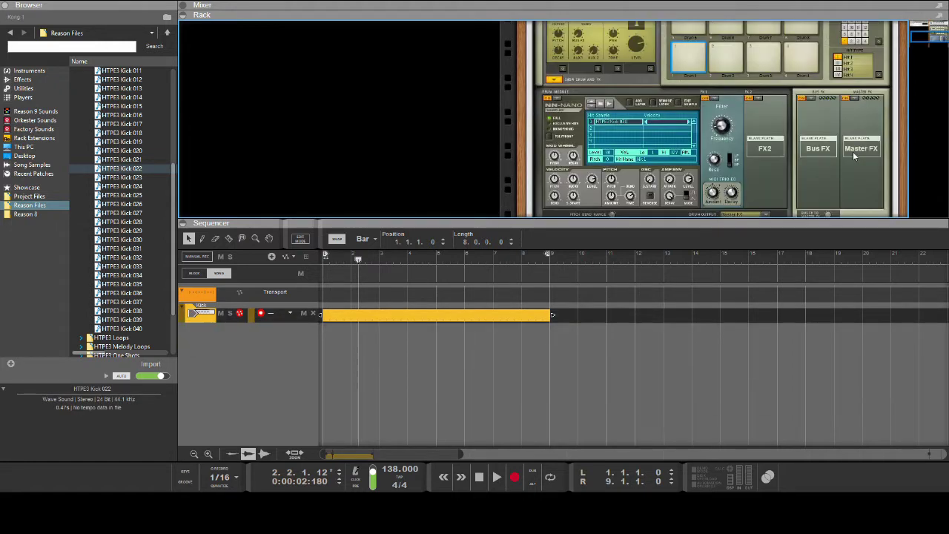
Create a sequencer track for Kong 1 and move the 8-bar clip from the Kick track onto it.
click(901, 467)
scroll(695, 37, down, 1)
drag(377, 314, 376, 335)
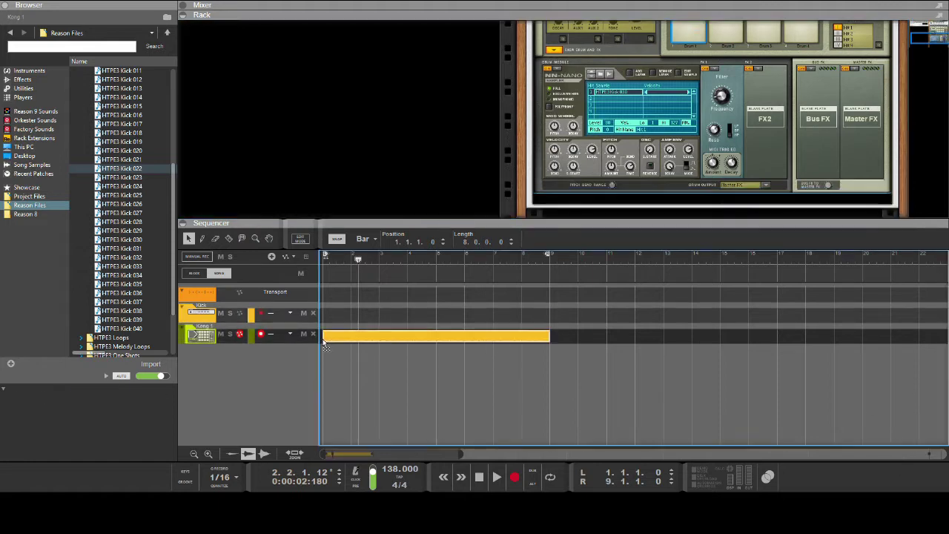
Fold the Kong device, add a Thor synthesizer inside the Kick Combinator and check its cabling on the back of the rack.
drag(720, 218, 676, 359)
scroll(651, 268, up, 2)
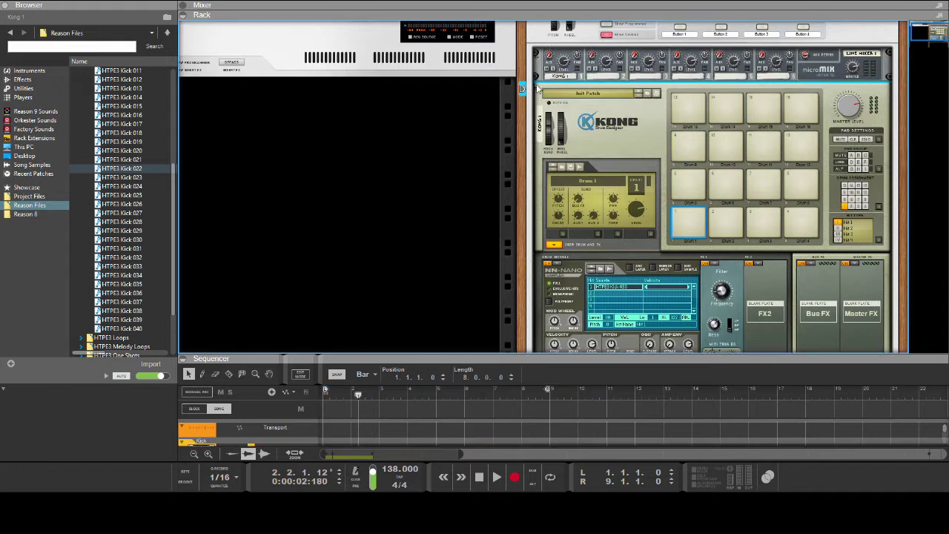
key(ctrl+z)
click(632, 164)
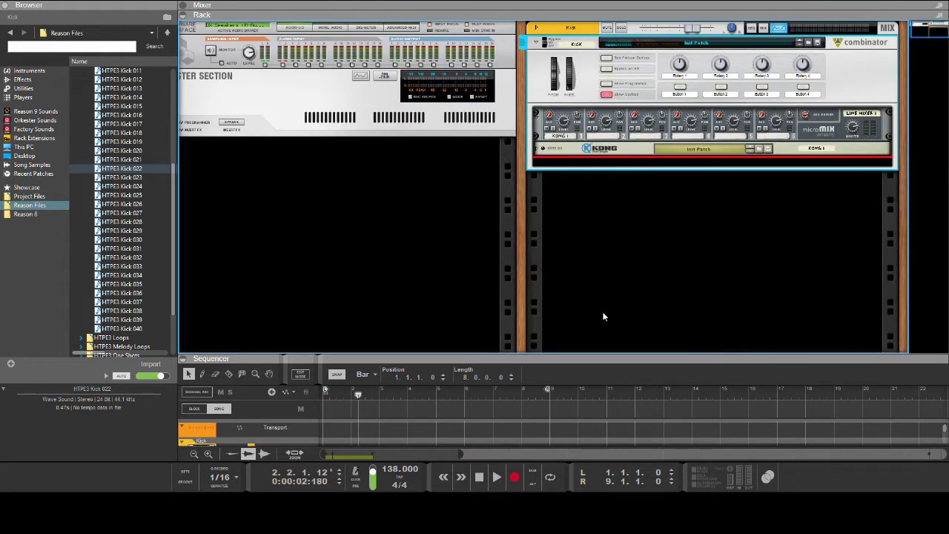
click(618, 334)
key(Tab)
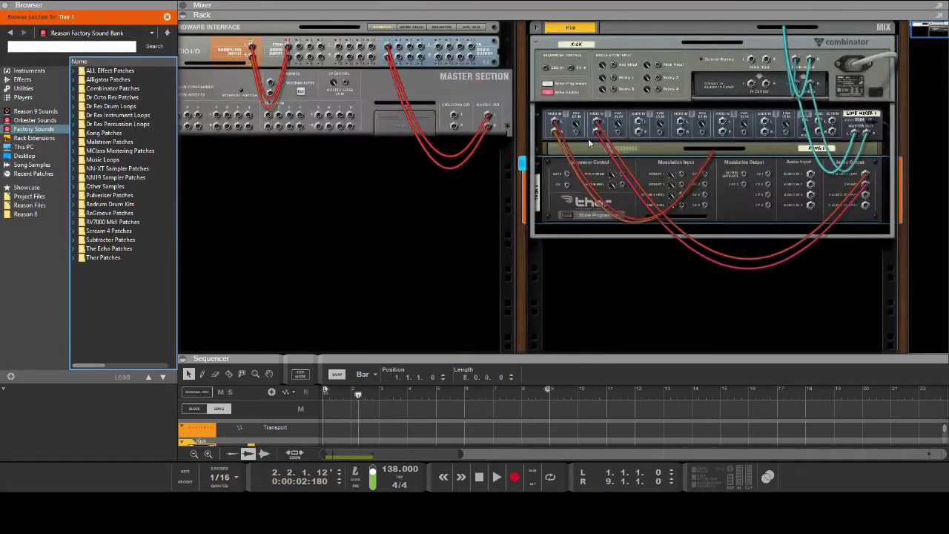
key(Tab)
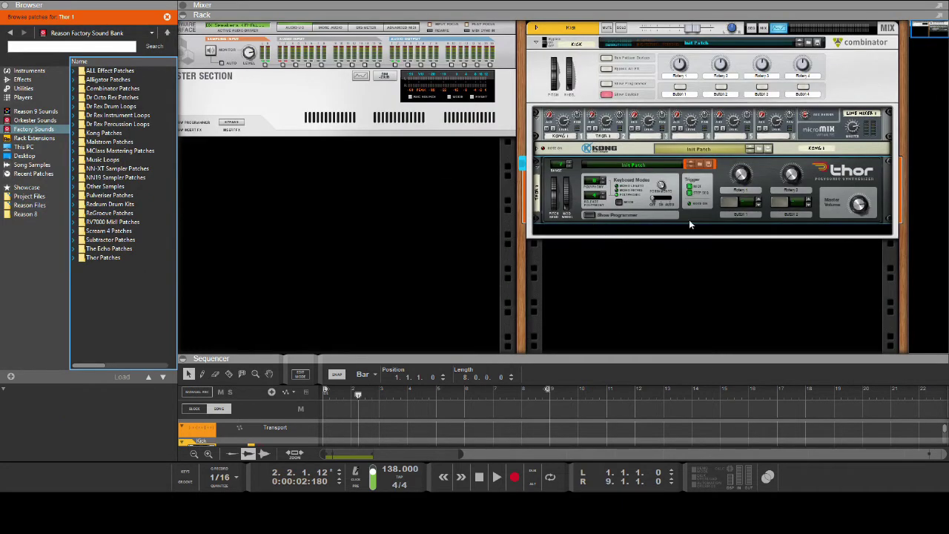
click(680, 214)
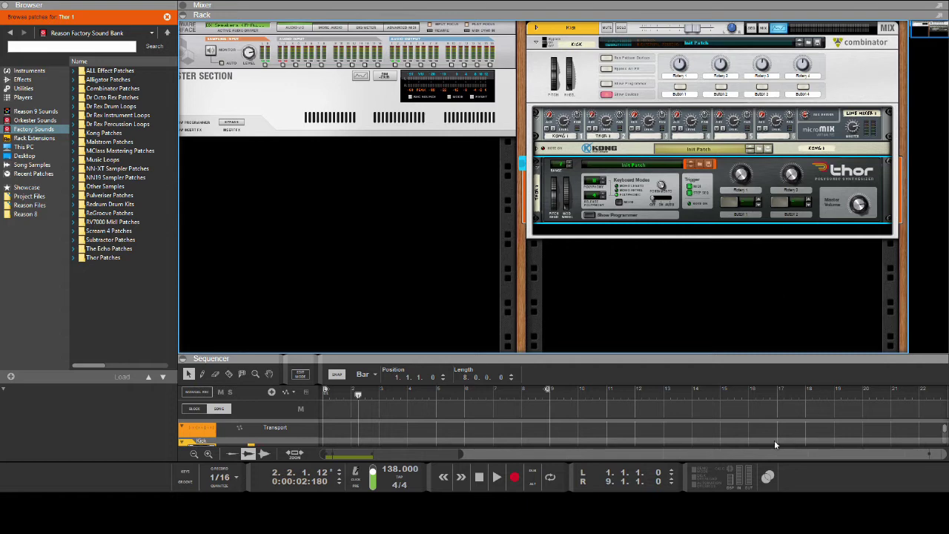
Copy the 8-bar clip from the Kong 1 track onto the Thor 1 track at bar 1.
scroll(675, 434, down, 3)
drag(604, 358, 593, 110)
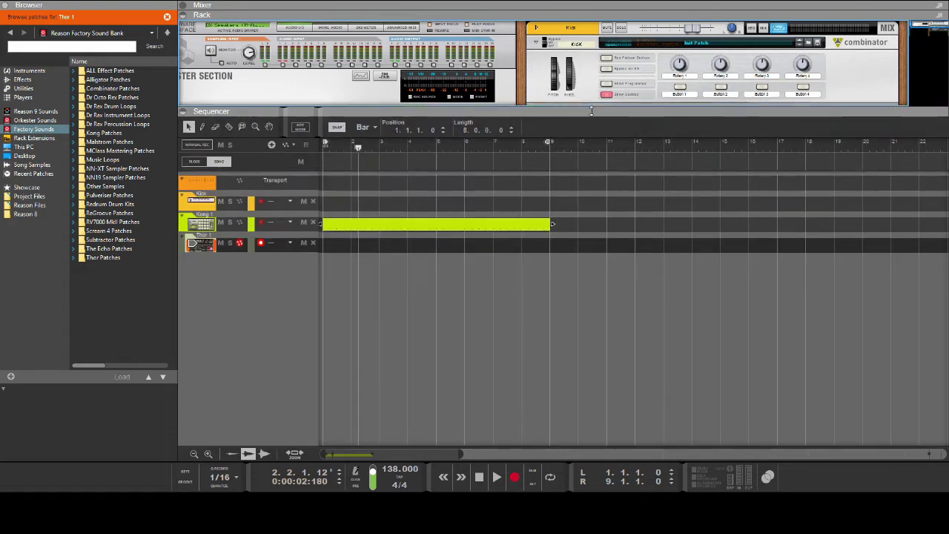
click(331, 222)
drag(342, 230, 342, 243)
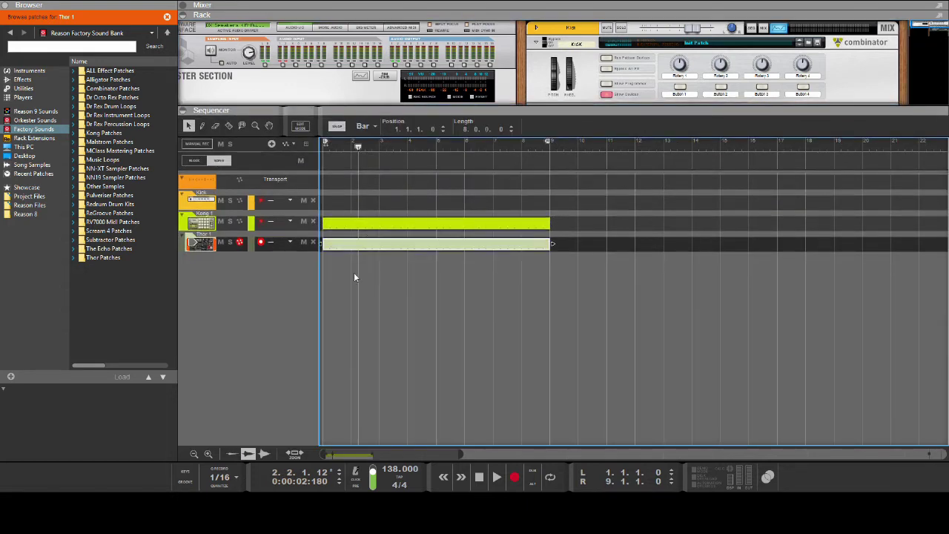
Set the snap to 1/64 in the Thor clip and shift all its notes so the first starts at 1.1.1.120.
double_click(352, 245)
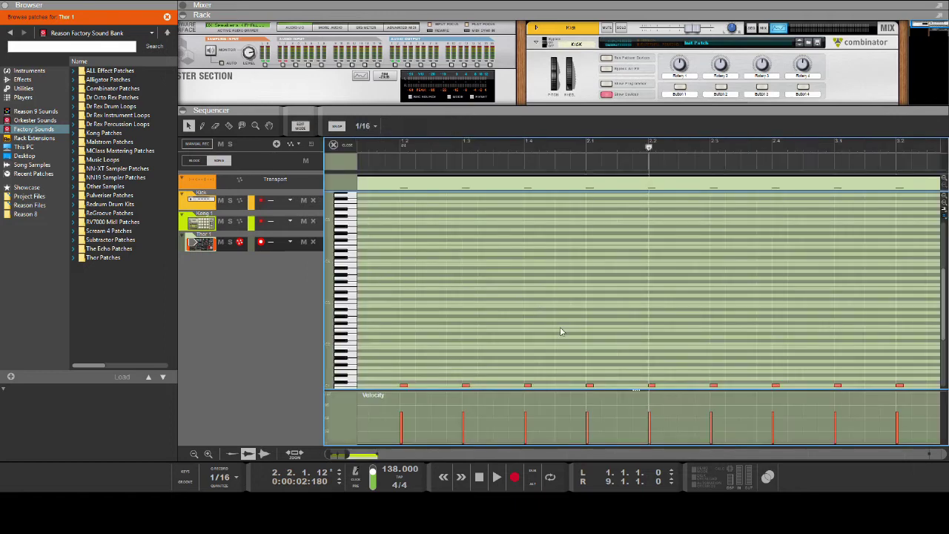
drag(341, 454, 317, 451)
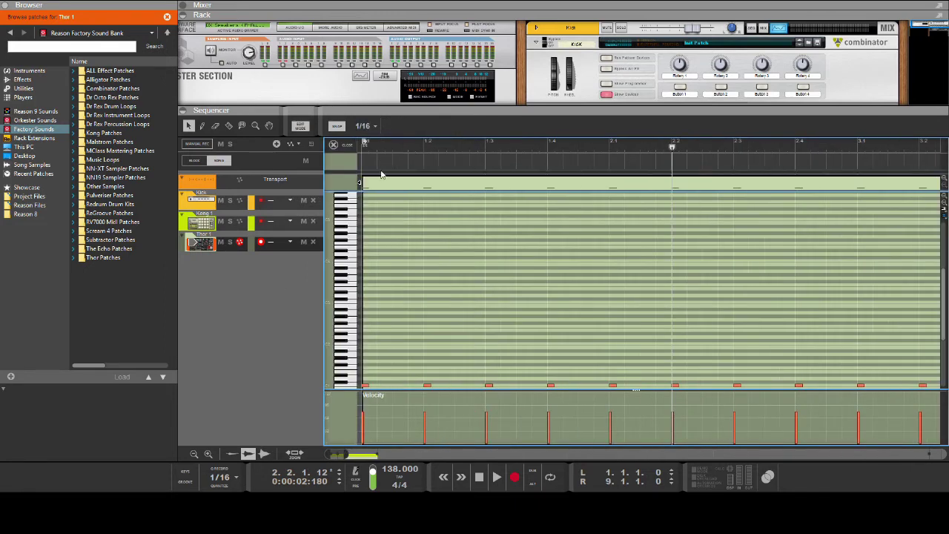
click(367, 126)
click(385, 246)
scroll(393, 256, down, 2)
key(ctrl+a)
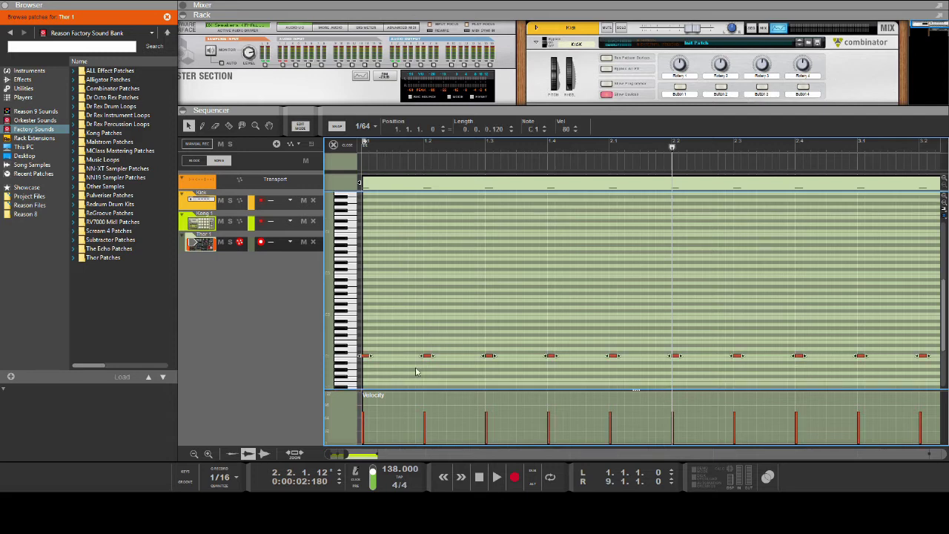
drag(428, 358, 431, 361)
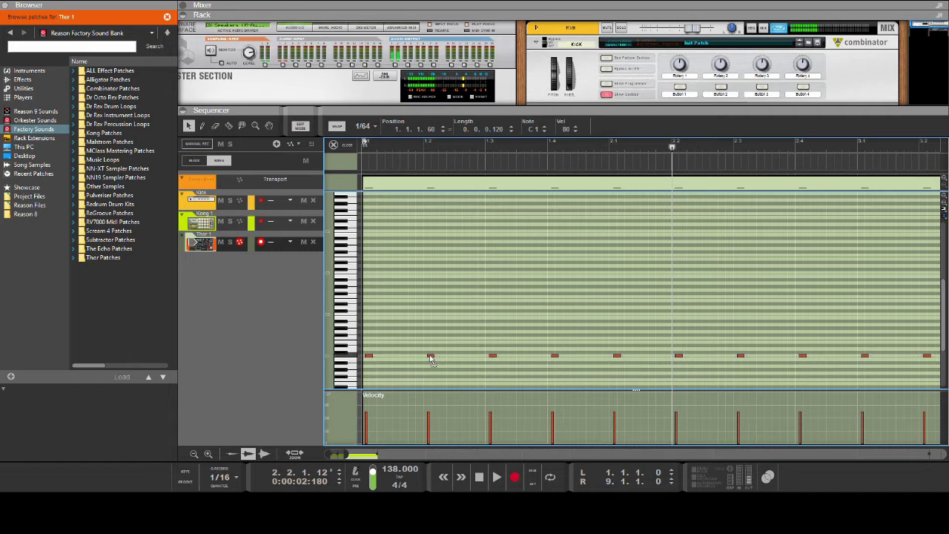
drag(430, 359, 435, 361)
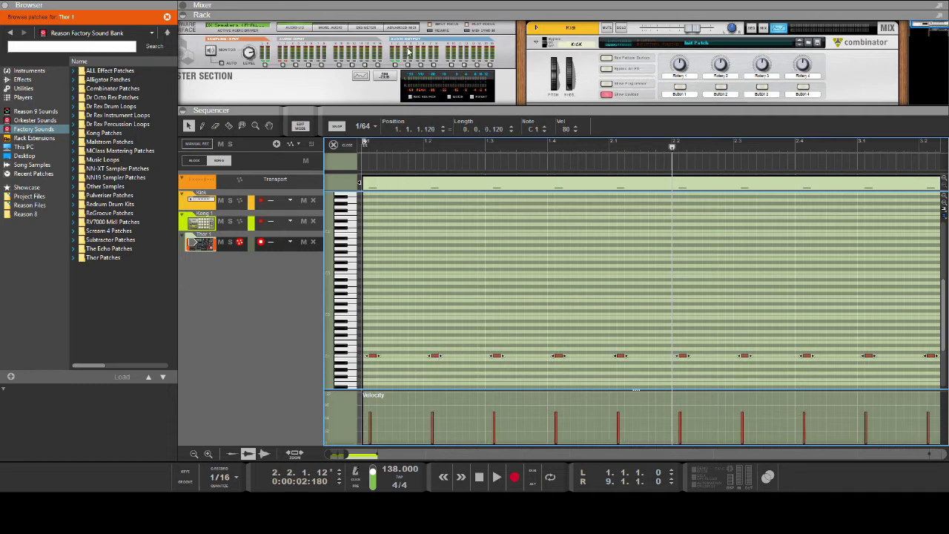
click(333, 144)
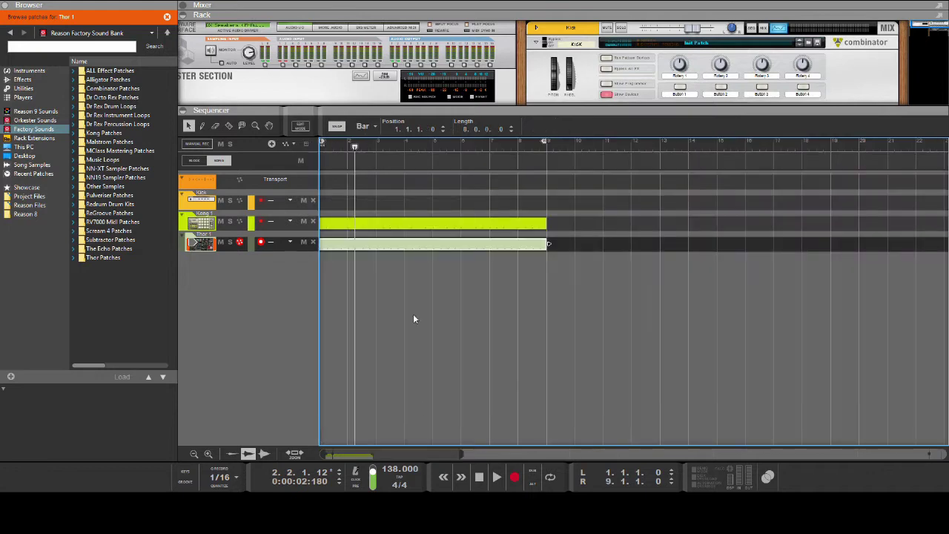
Show Thor's programmer and play the song from the start while setting Oscillator 1's octave to 1.
click(479, 480)
key(space)
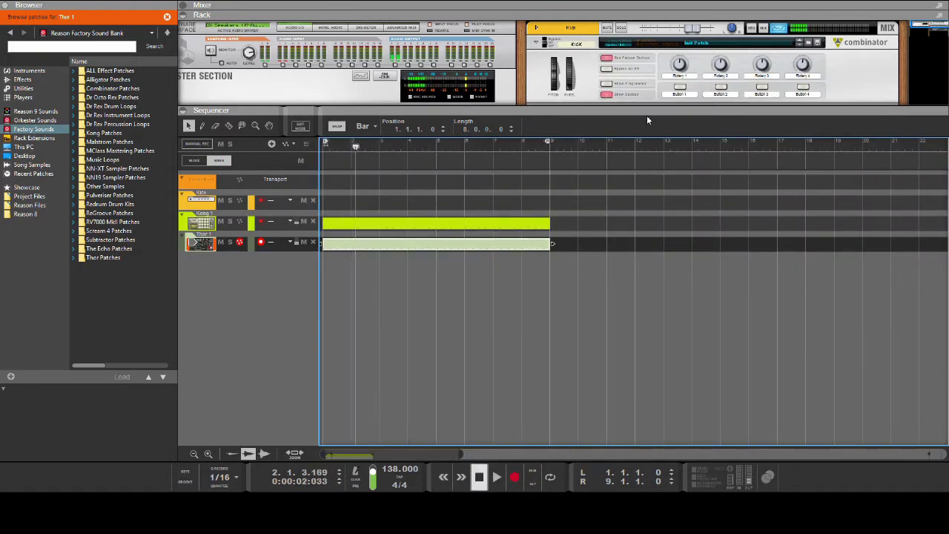
drag(647, 112, 656, 419)
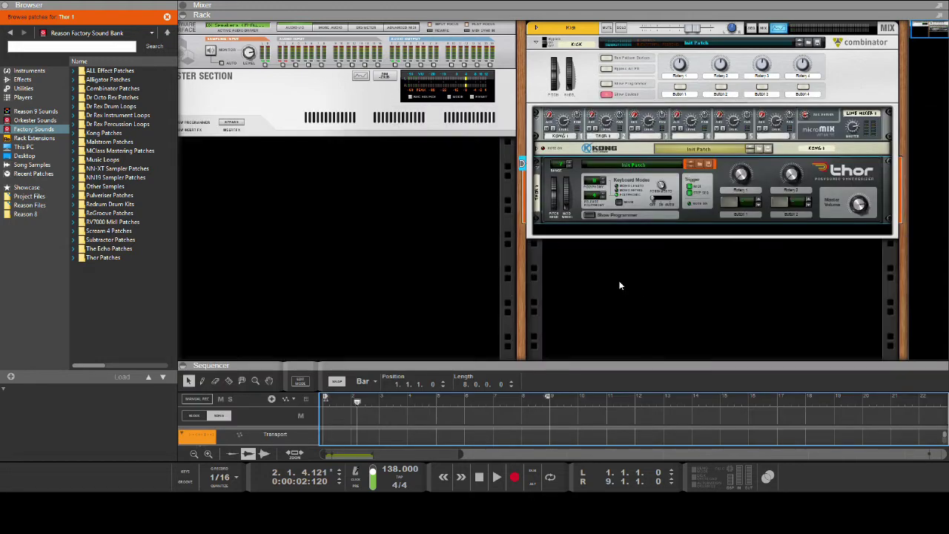
click(598, 215)
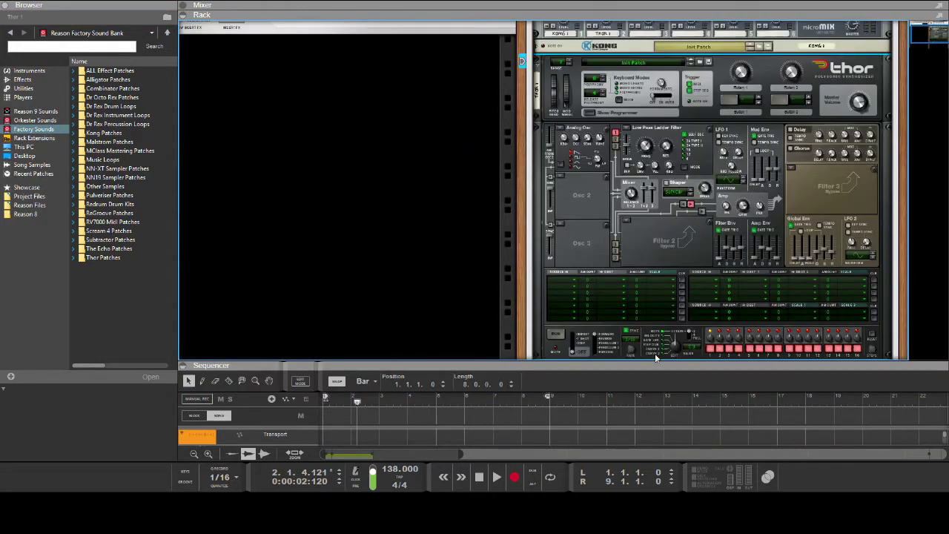
drag(688, 369, 686, 454)
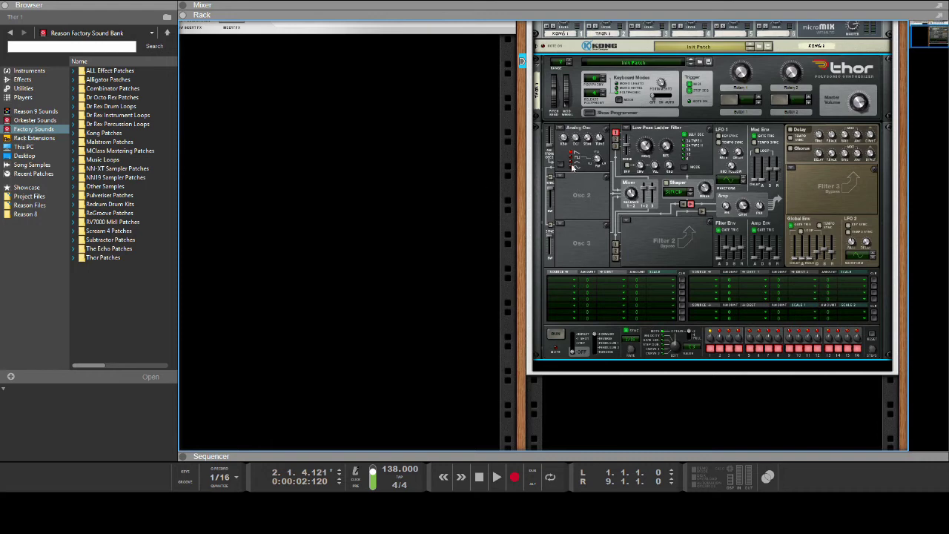
key(space)
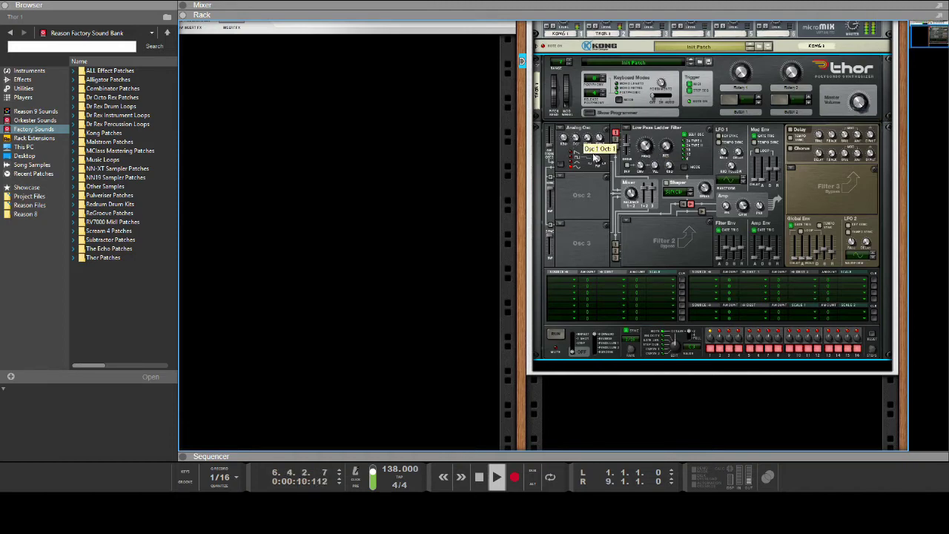
Lengthen all notes in the Thor clip to 0.0.1.0 and turn on loop playback from bar 1.
double_click(576, 457)
double_click(378, 161)
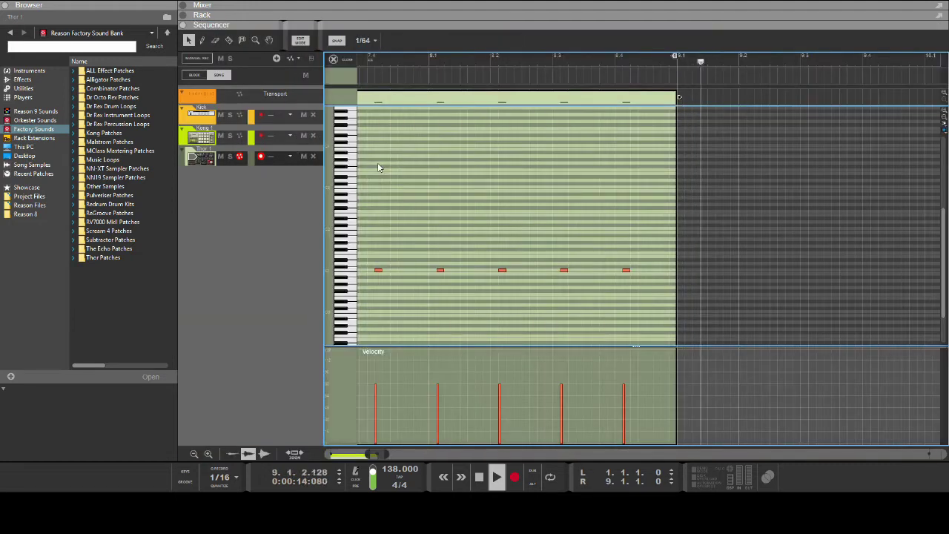
drag(506, 271, 512, 272)
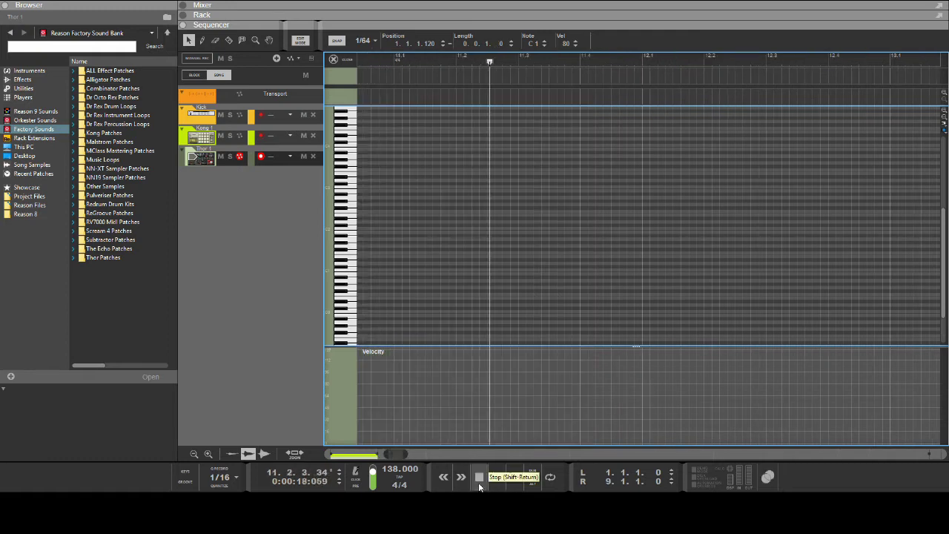
click(550, 479)
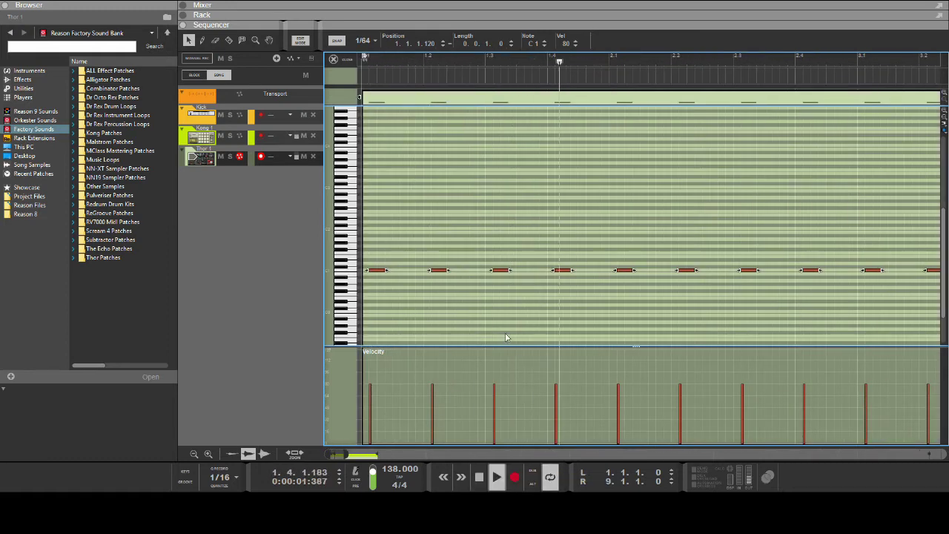
Set Thor's Oscillator 1 octave to 5 and shape the amp envelope with a 651 ms decay, minimum sustain and an adjusted release.
key(F6)
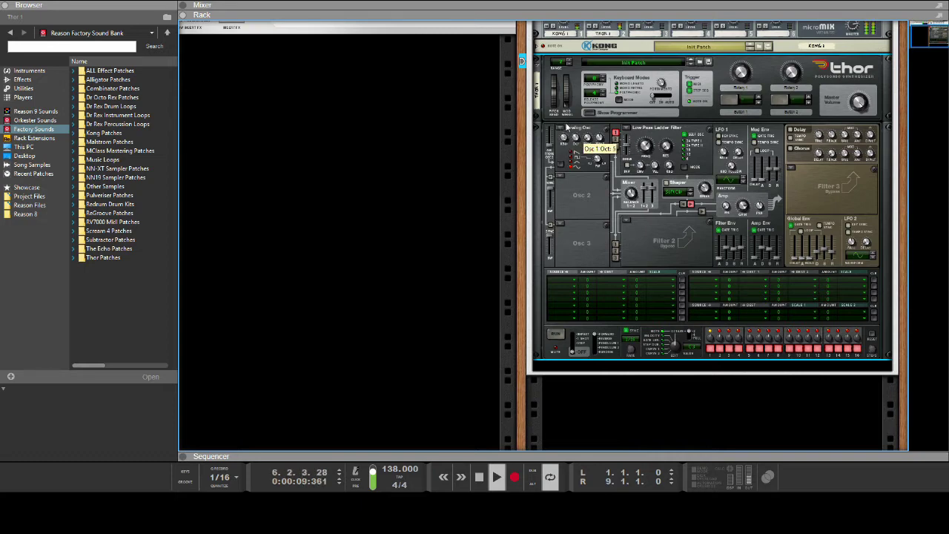
drag(567, 124, 578, 136)
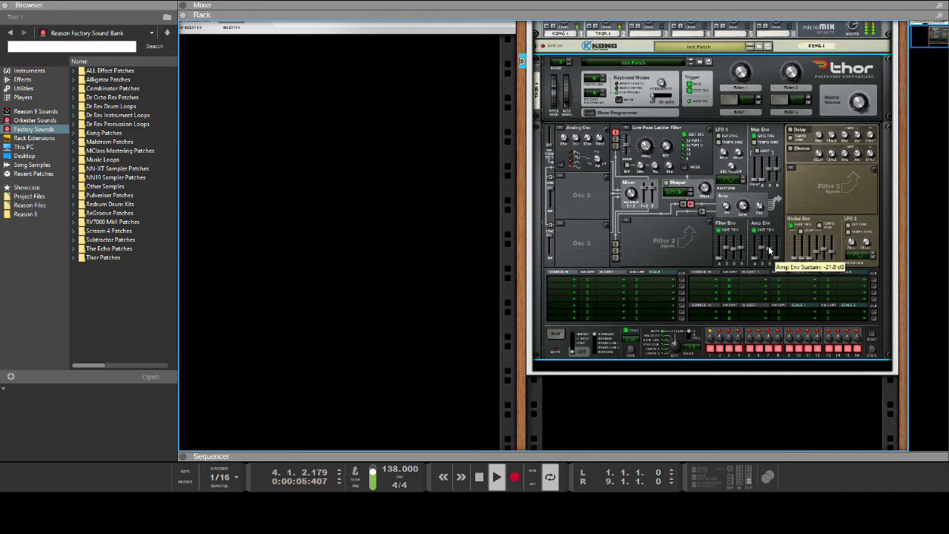
drag(762, 248, 788, 274)
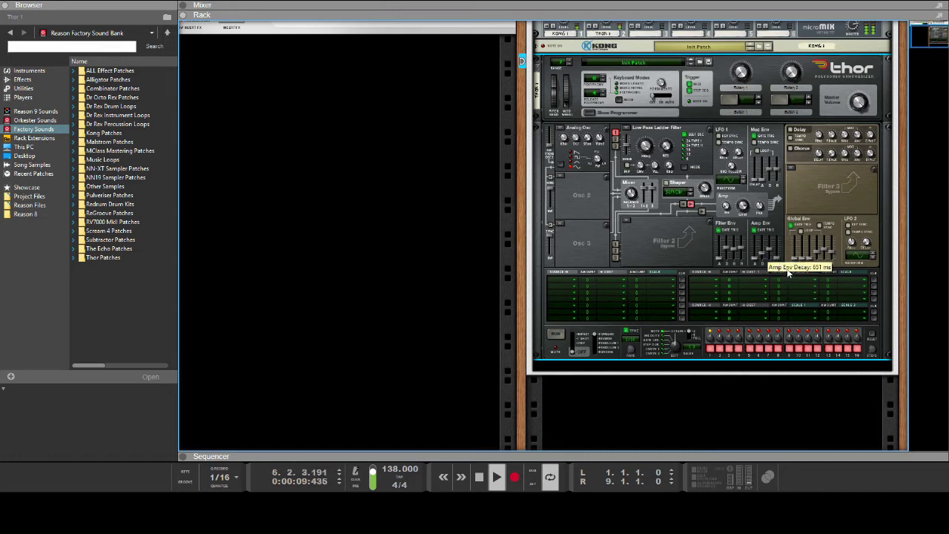
drag(767, 251, 772, 493)
drag(783, 260, 796, 243)
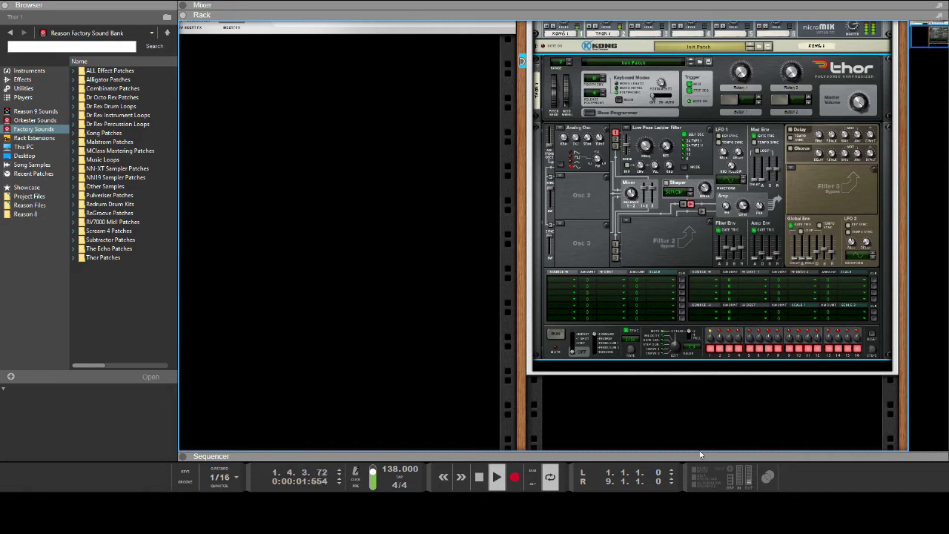
Mute Kong's mixer channel 1 and lower the sustain of Thor's filter envelope to about -54 dB.
scroll(654, 252, up, 3)
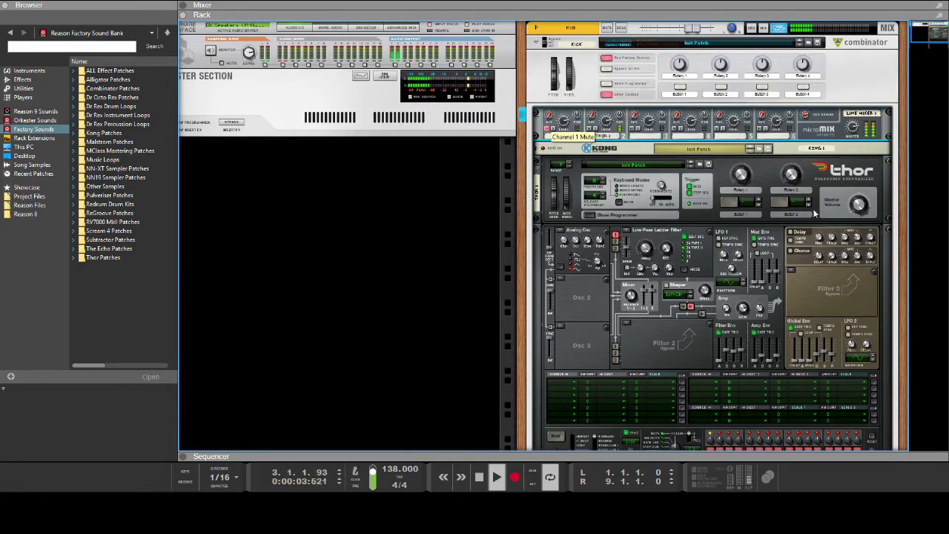
scroll(813, 304, down, 2)
scroll(812, 304, down, 1)
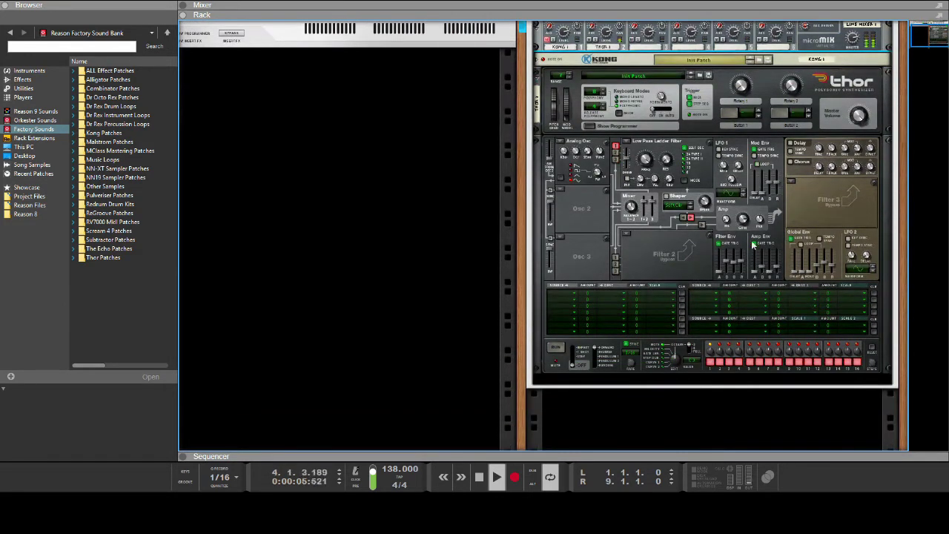
click(717, 274)
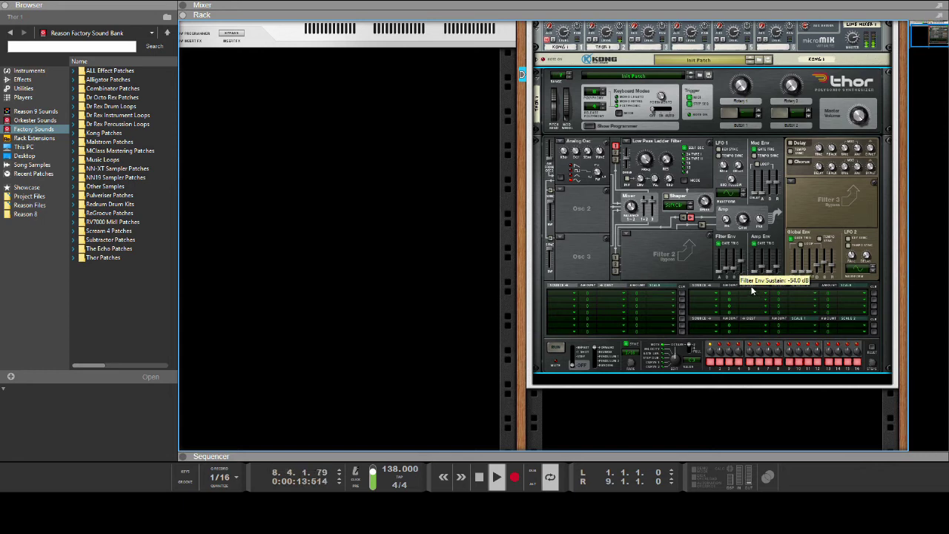
drag(746, 293, 744, 289)
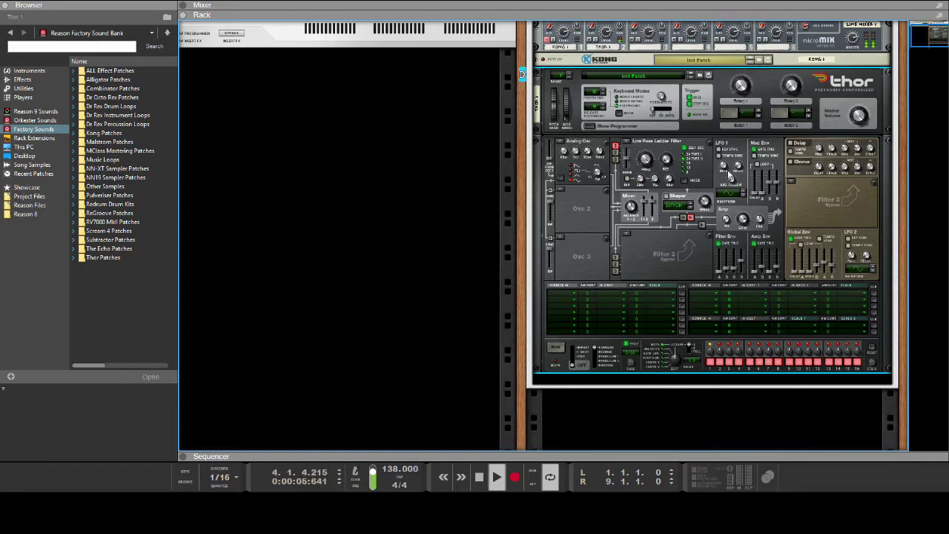
Set Thor's Filter 1 frequency to 350 Hz with more envelope amount, and adjust the amp envelope's decay.
drag(645, 163, 699, 250)
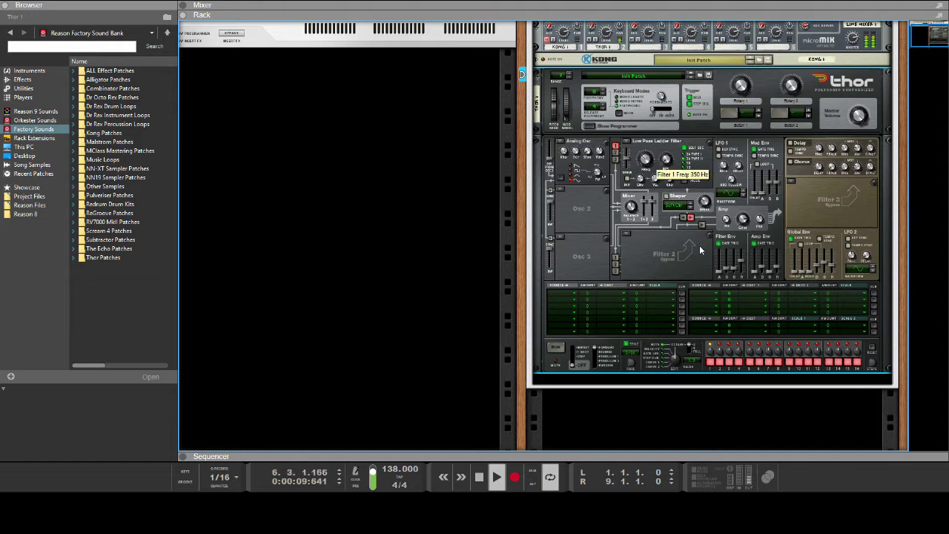
drag(642, 180, 650, 140)
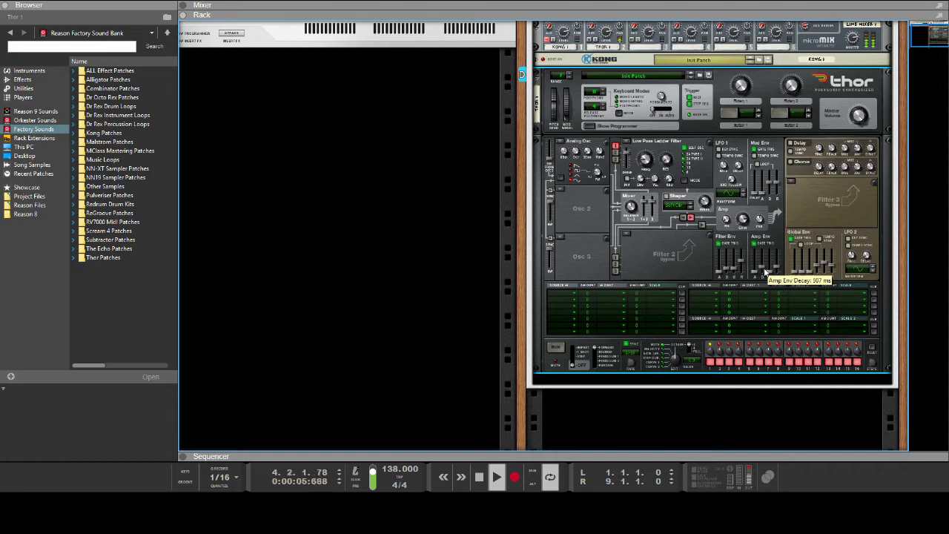
drag(766, 272, 772, 260)
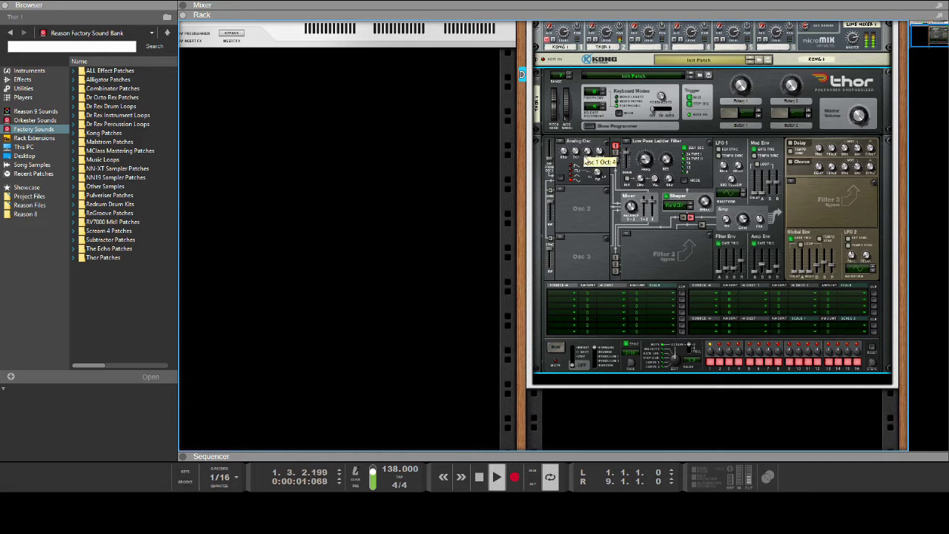
Adjust Thor's Shaper mode and drive, set Filter 1's drive to 103 and route the signal through Filter 2 to the amp.
click(691, 203)
drag(705, 202, 710, 181)
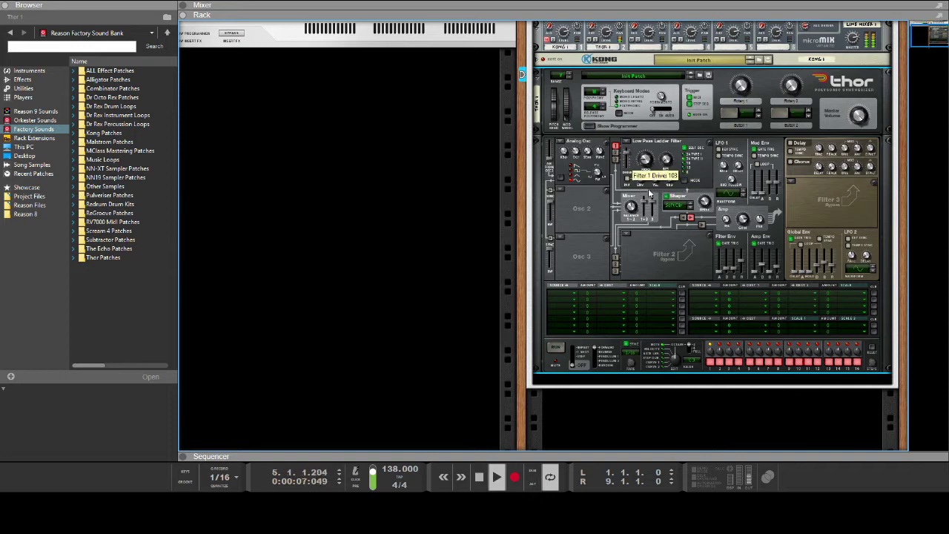
click(702, 224)
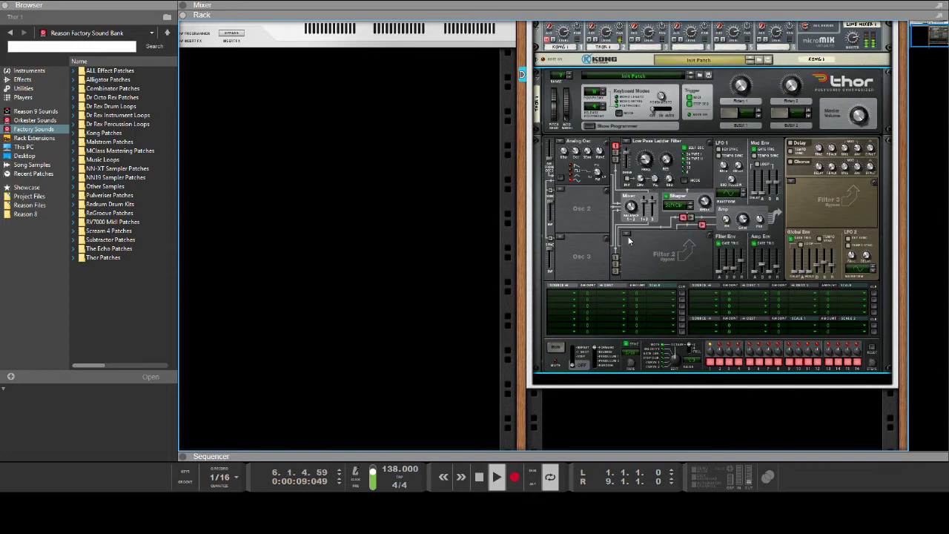
Load a Low Pass Ladder Filter into Thor's Filter 2 slot and hide Thor's programmer.
click(627, 235)
click(660, 245)
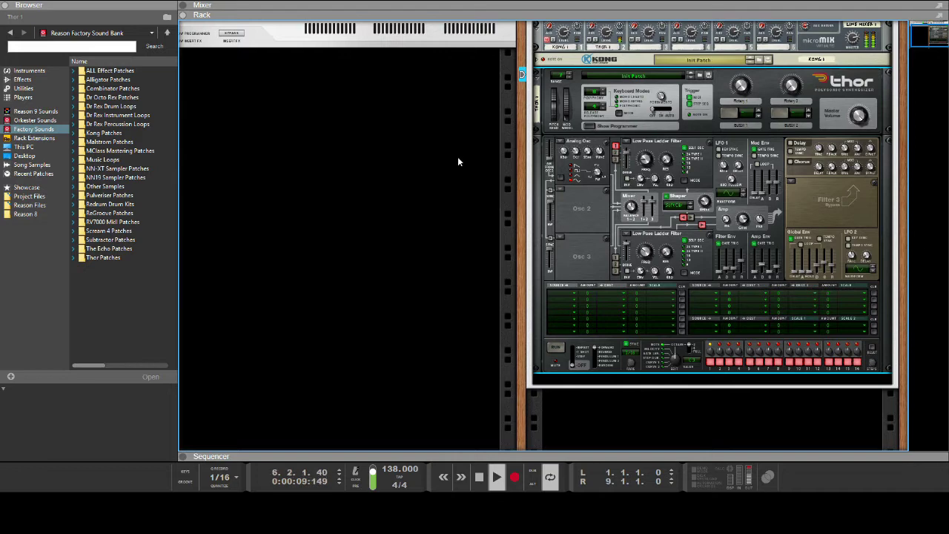
scroll(612, 195, up, 3)
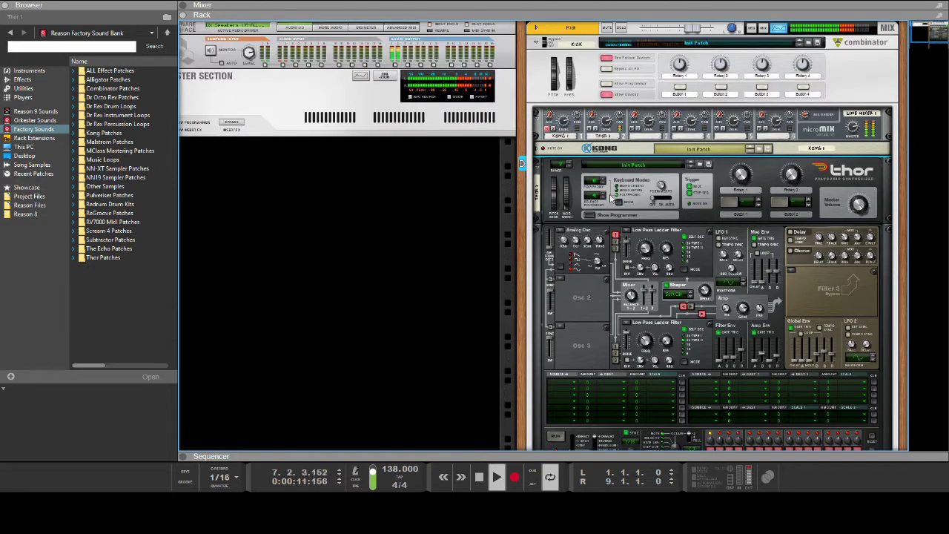
click(589, 214)
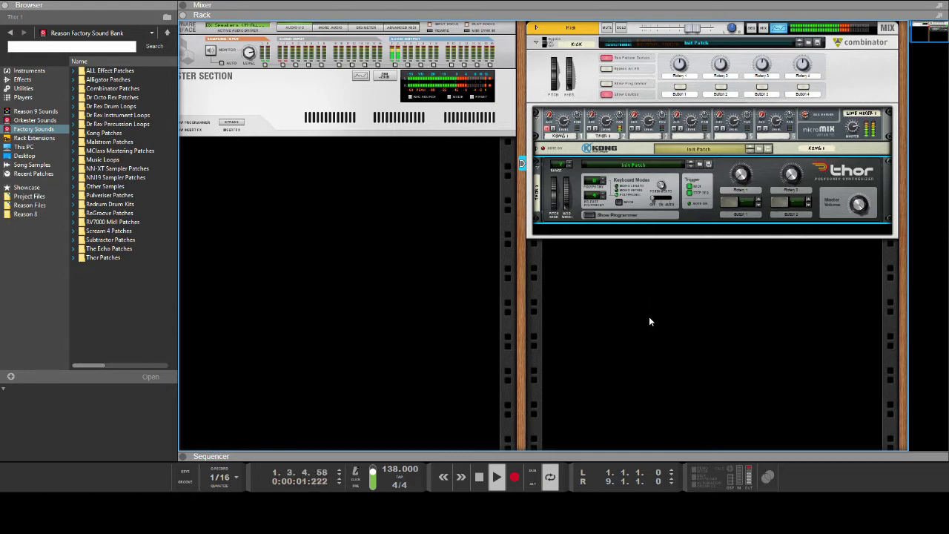
Add an MClass Equalizer after Thor with Lo Cut and Param 1 enabled, and lower Parametric 1's gain to about -12.6 dB.
click(661, 332)
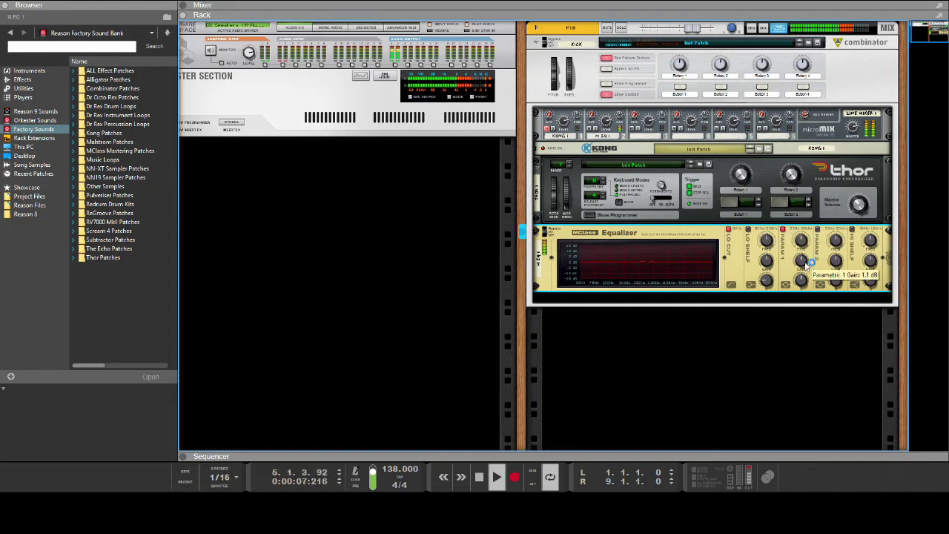
drag(806, 266, 814, 334)
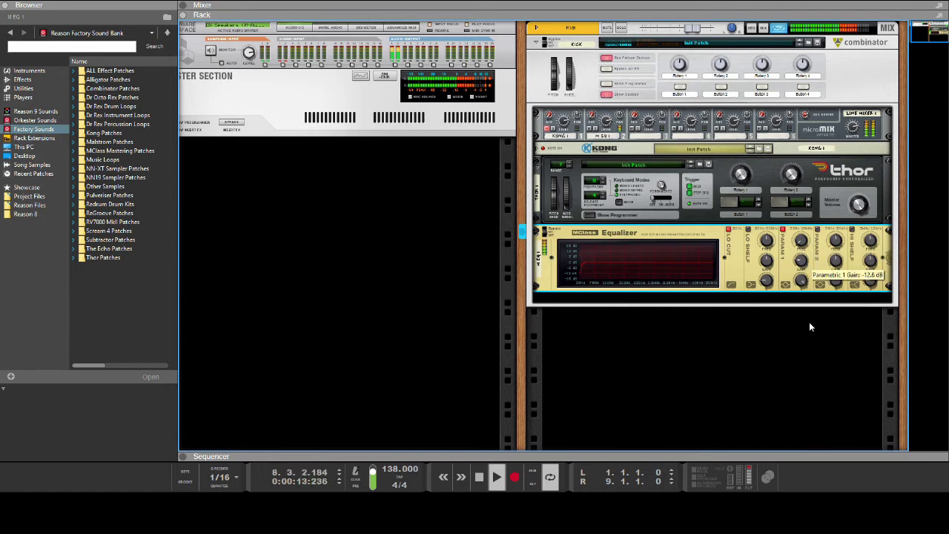
click(864, 207)
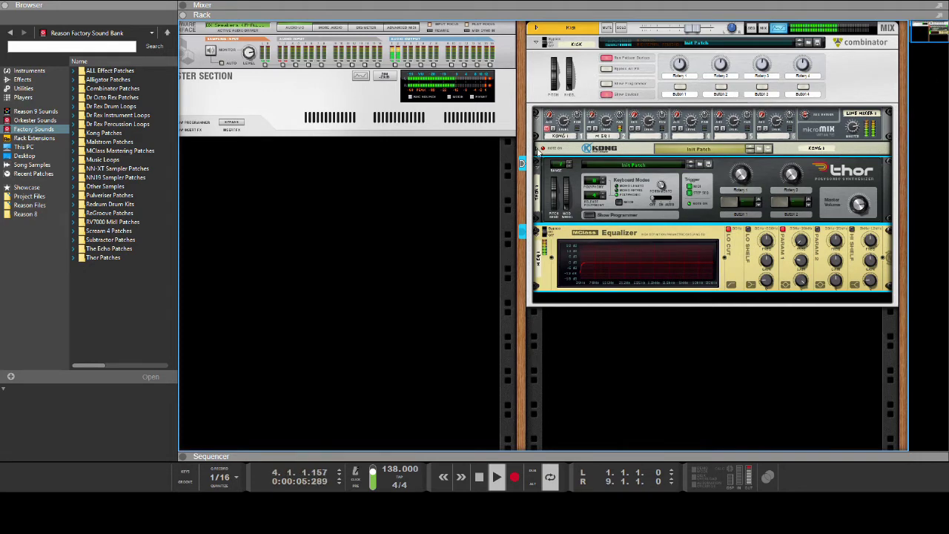
Unfold Kong and load a Parametric EQ into Drum 1's FX2 slot.
click(538, 149)
scroll(684, 191, down, 1)
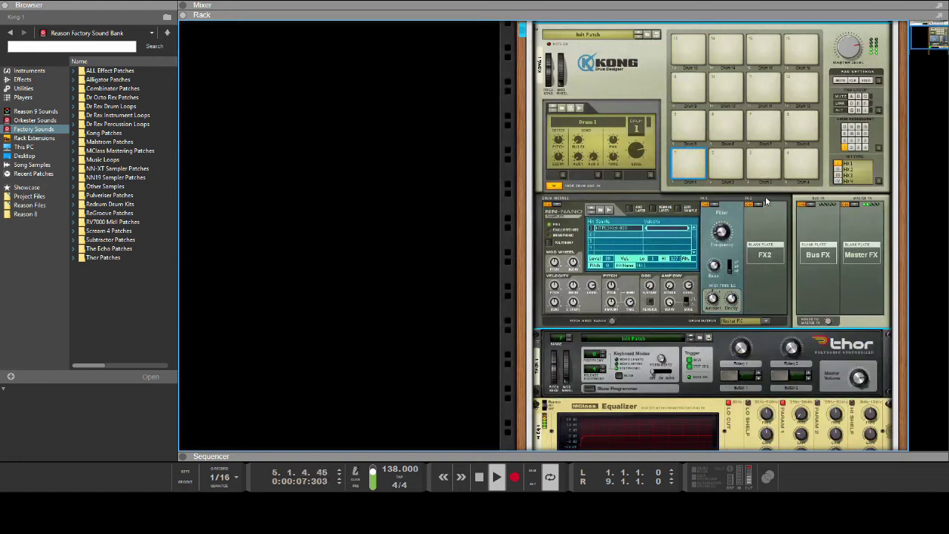
click(834, 281)
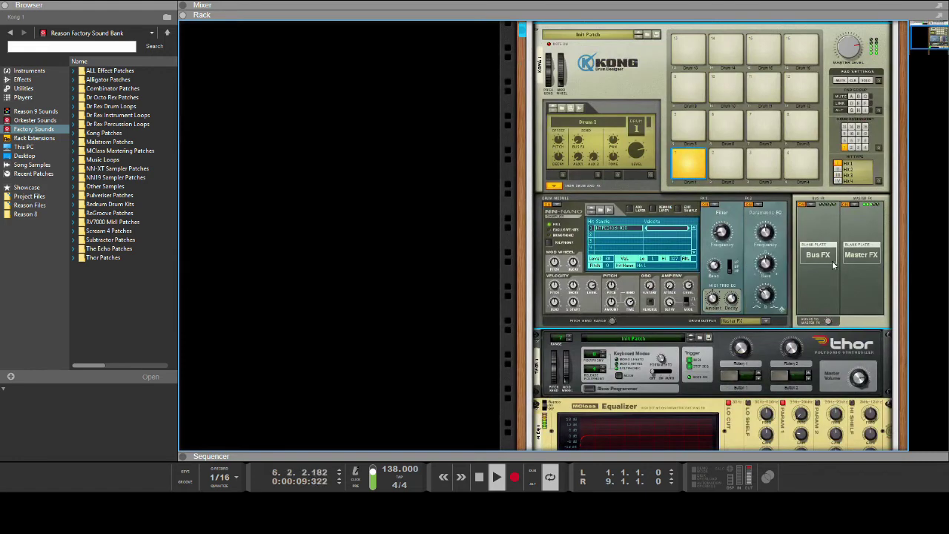
scroll(460, 259, up, 4)
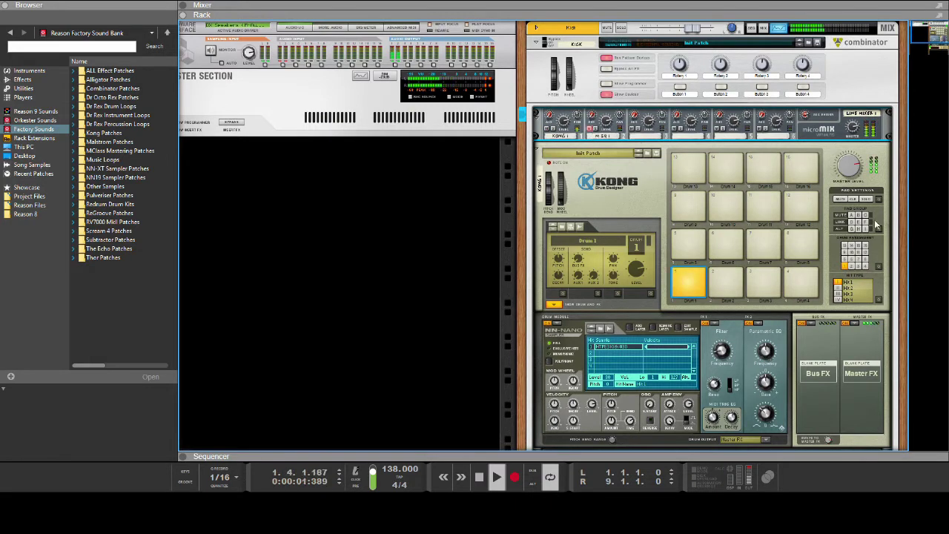
Shape Drum 1's Parametric EQ by setting its frequency to about 52 and adjusting its gain and Q.
scroll(816, 260, down, 3)
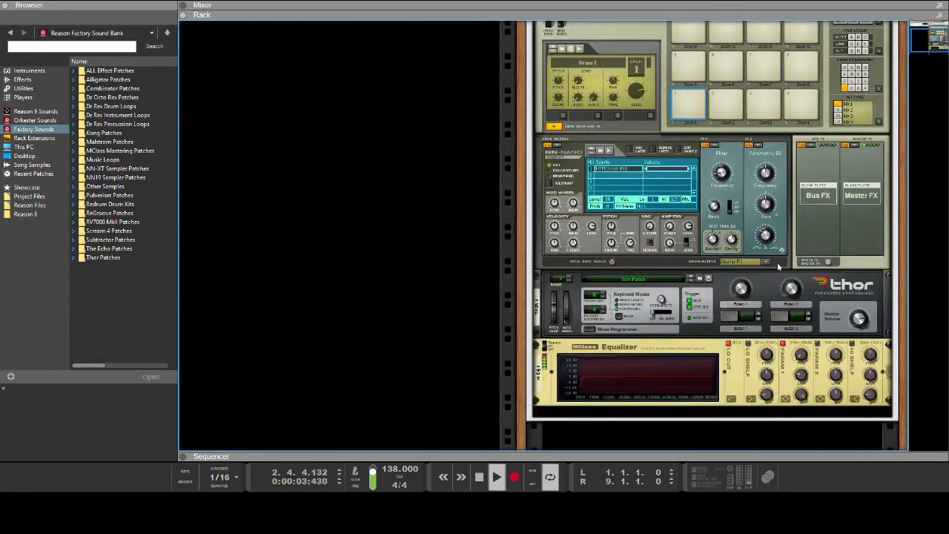
scroll(783, 267, up, 1)
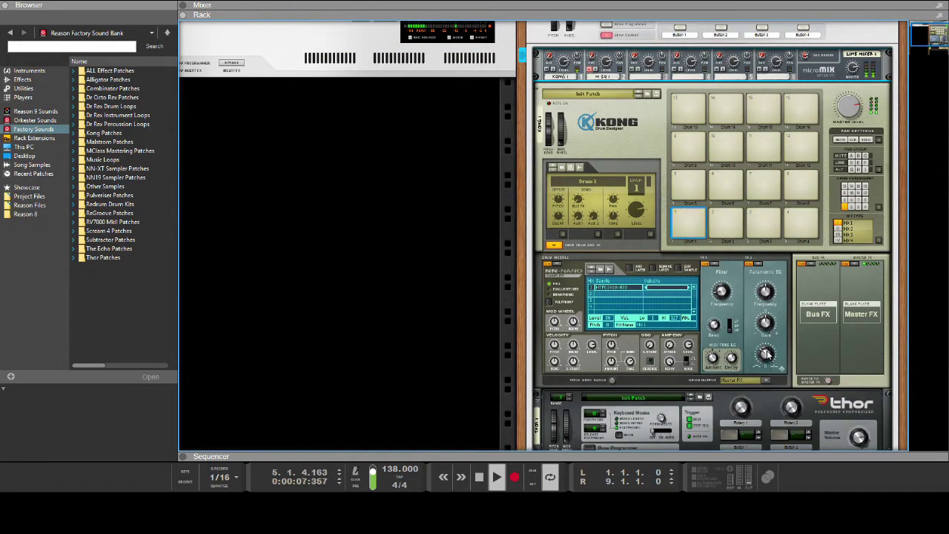
drag(767, 355, 750, 299)
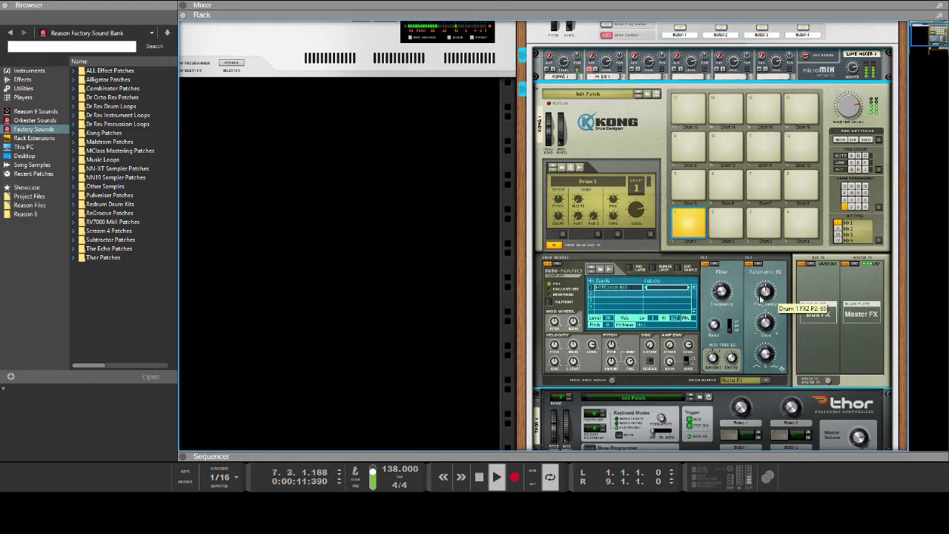
mouse_move(766, 352)
mouse_down()
mouse_move(753, 301)
mouse_move(772, 341)
mouse_up()
drag(777, 347, 780, 350)
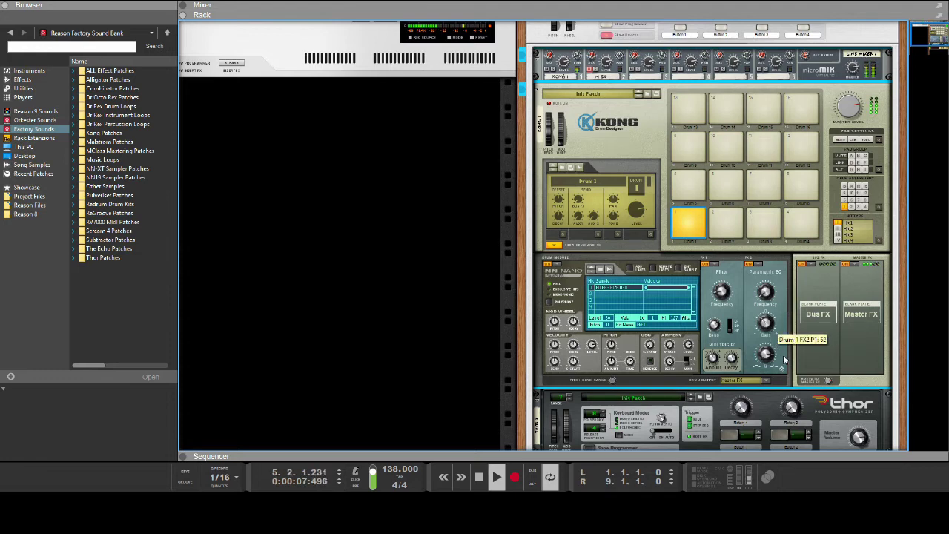
drag(784, 356, 803, 364)
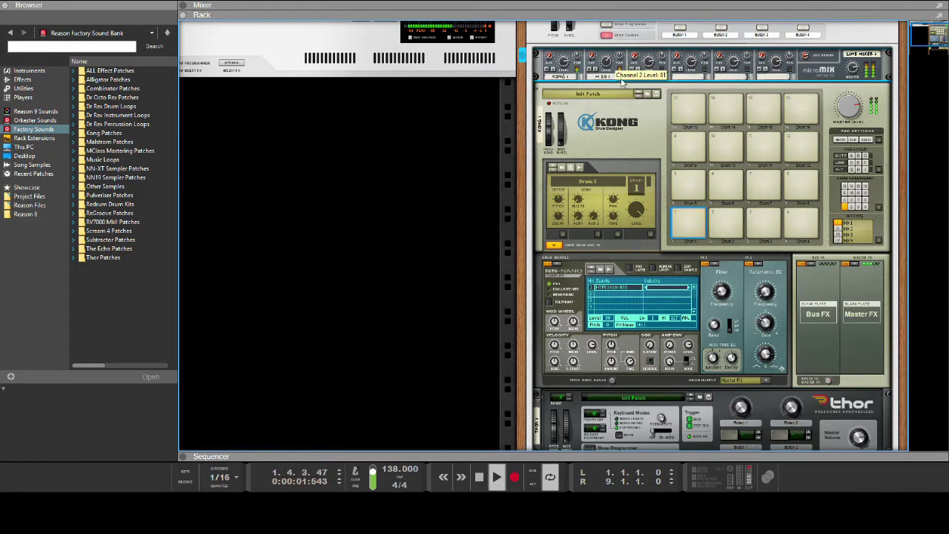
Adjust the level of mixer channel 2 and solo it, and show Thor's programmer.
drag(622, 79, 634, 97)
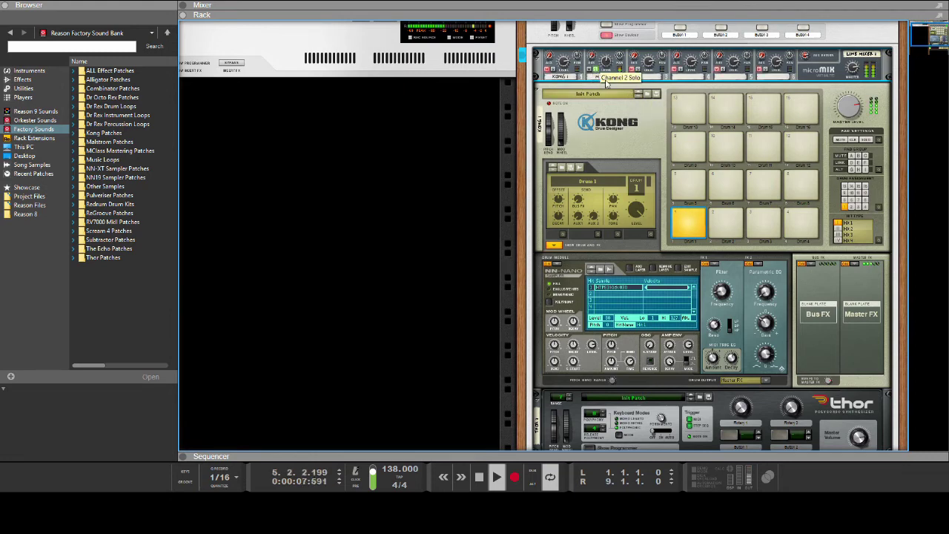
scroll(751, 293, down, 1)
scroll(750, 293, down, 5)
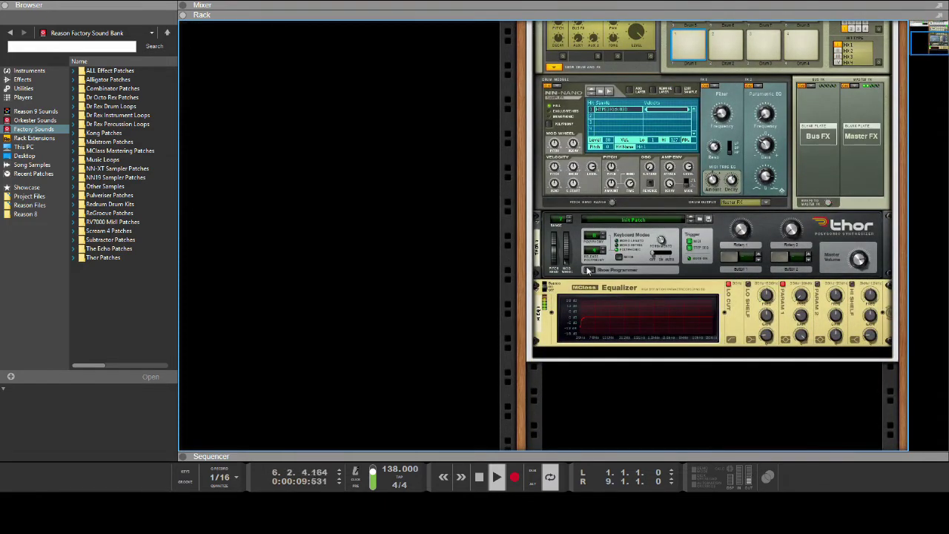
click(590, 270)
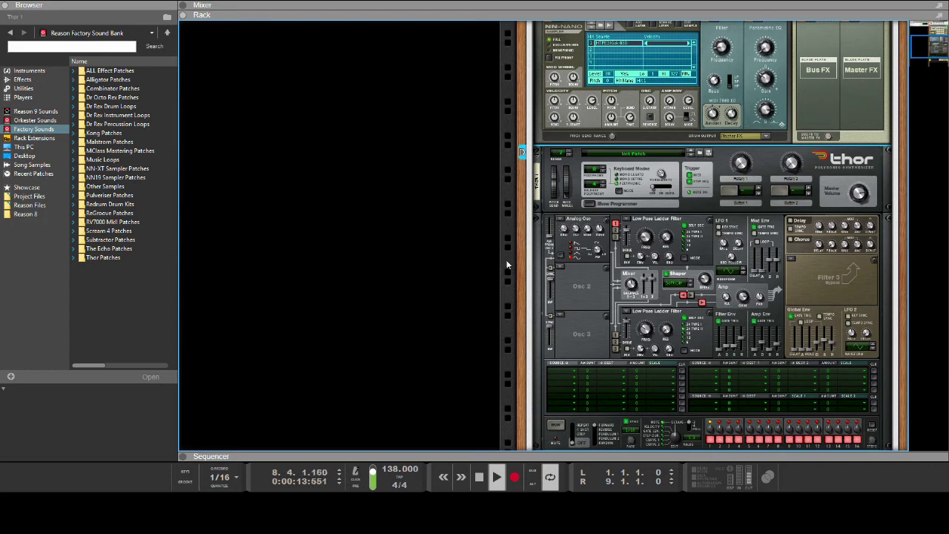
Raise the decay of Thor's filter and amp envelopes, and shorten the amp envelope's release.
drag(726, 350, 748, 271)
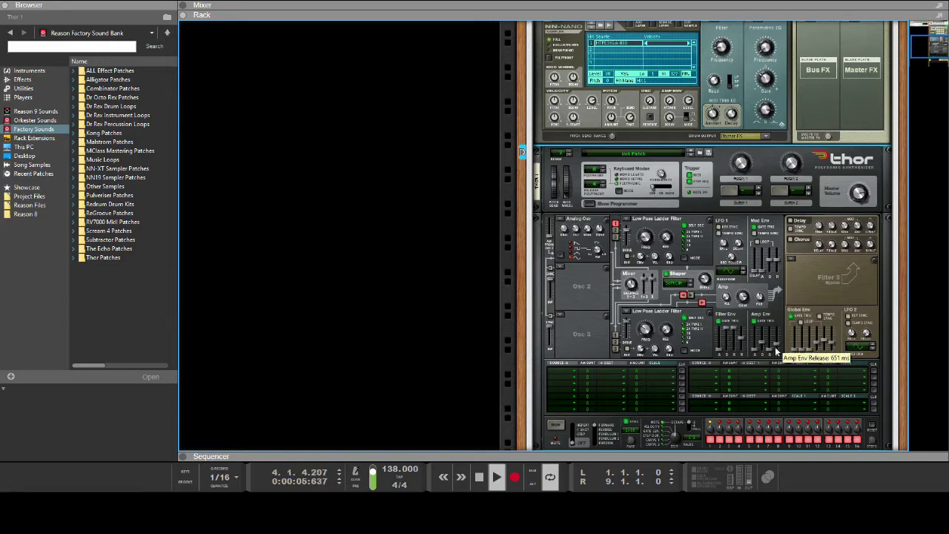
drag(764, 344, 768, 347)
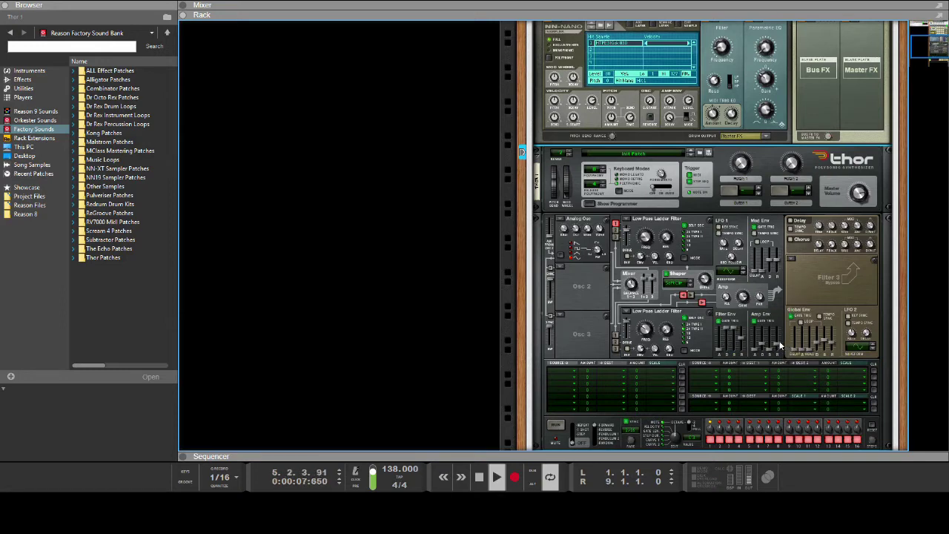
drag(764, 346, 742, 223)
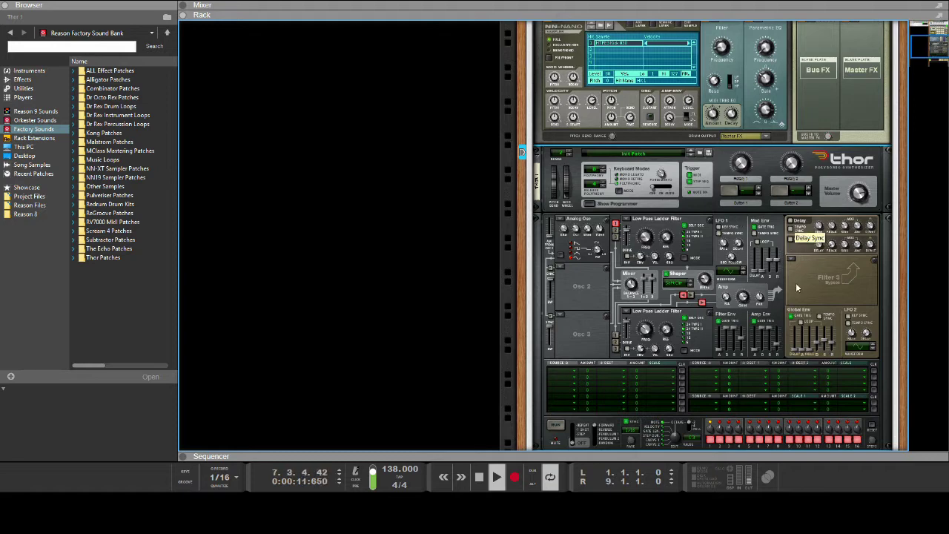
drag(777, 344, 781, 406)
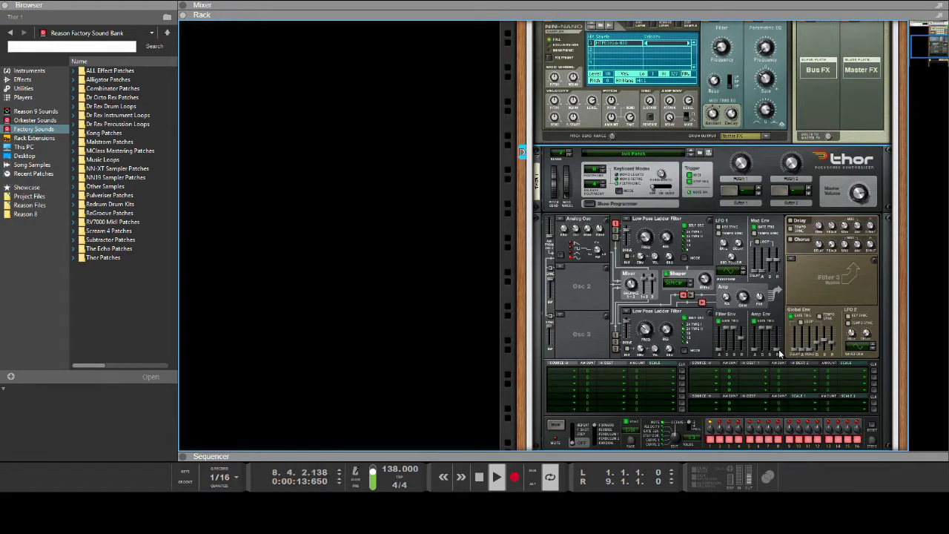
drag(777, 349, 783, 335)
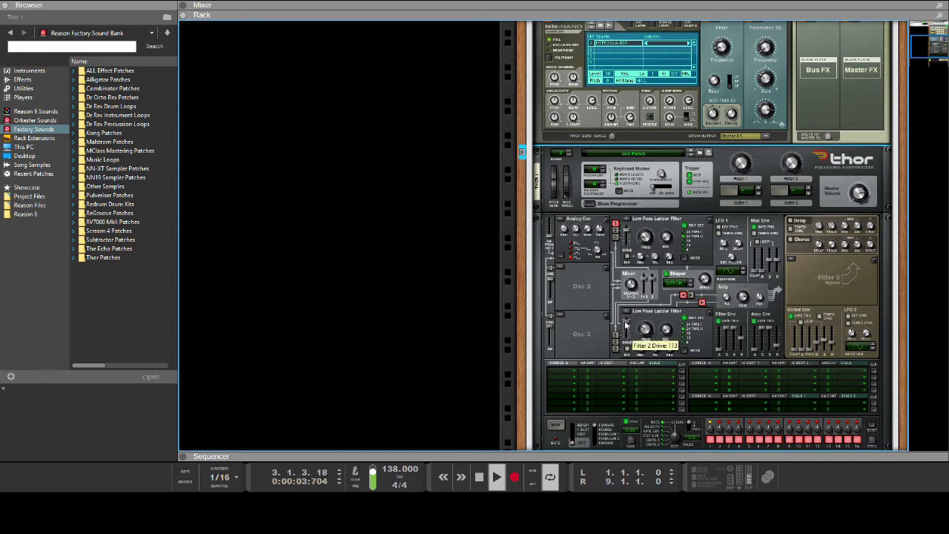
Raise the drive of Thor's Filter 2 to about 113 and hide the programmer.
drag(633, 332, 658, 334)
drag(656, 332, 681, 340)
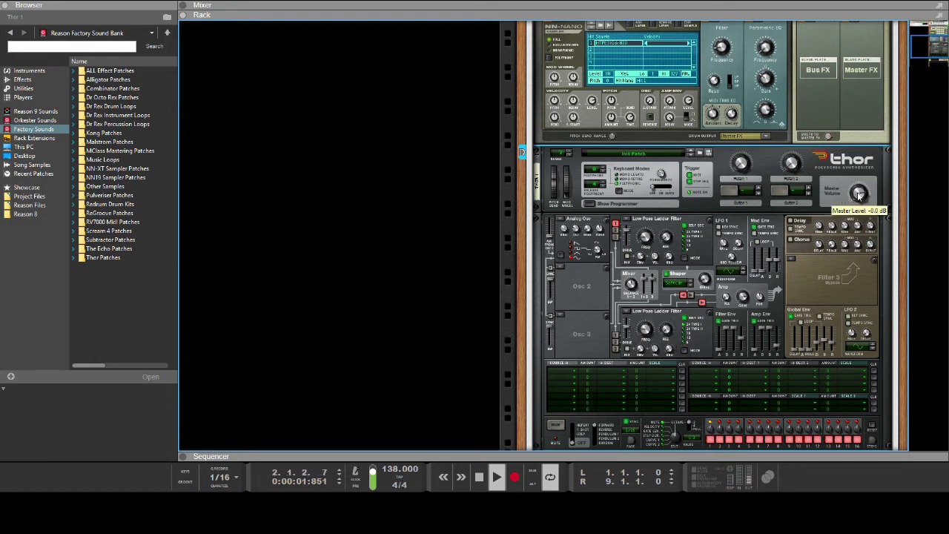
scroll(586, 208, up, 8)
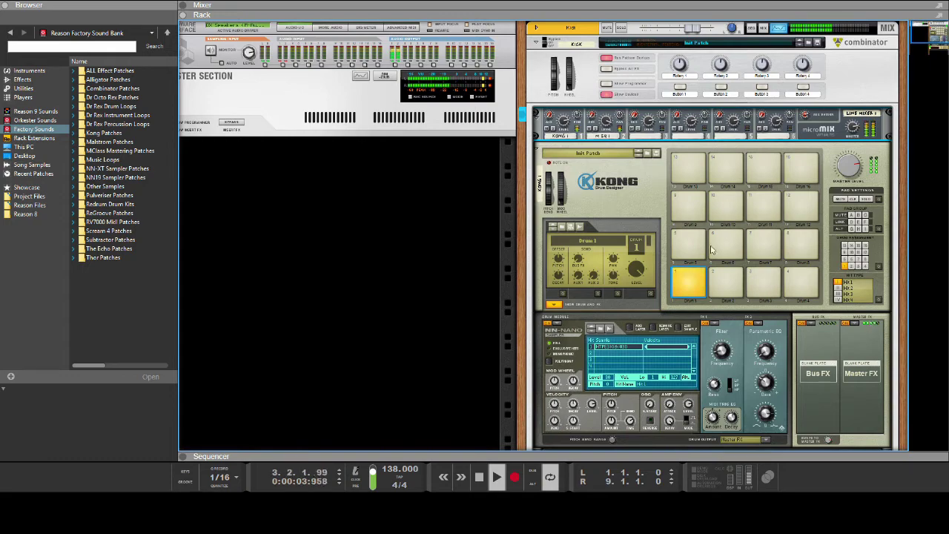
Replace the sample in Kong's Drum 1 NN-Nano with HTPE3 Kick 033.
scroll(601, 312, down, 5)
scroll(747, 205, up, 3)
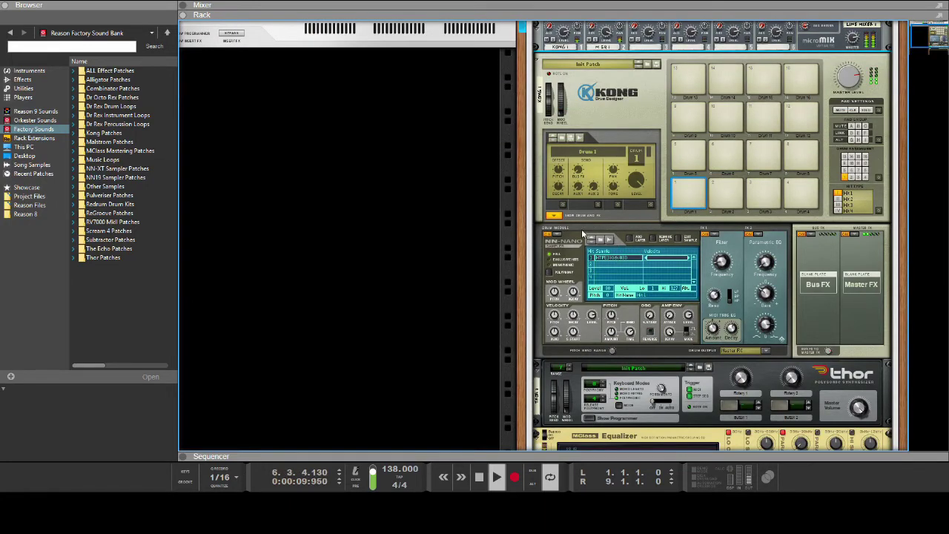
click(601, 241)
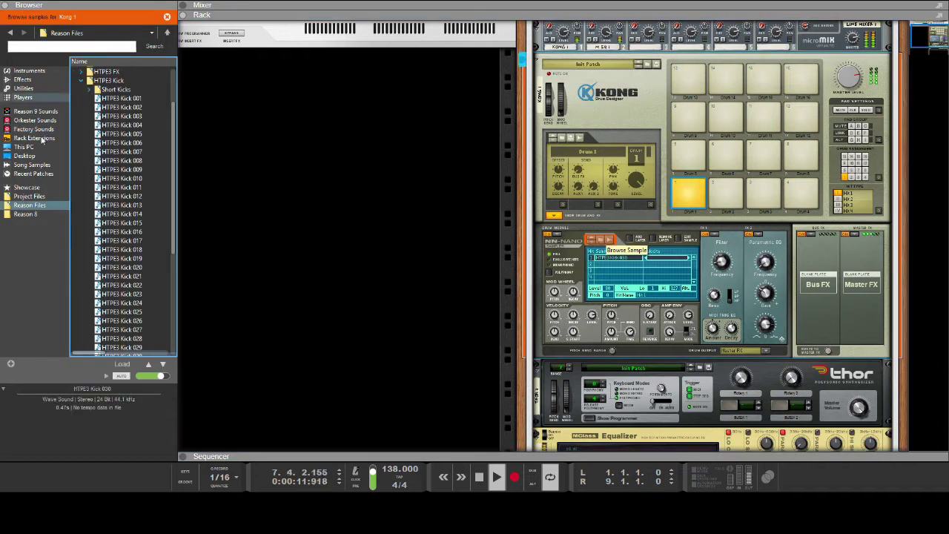
scroll(157, 271, down, 5)
click(137, 170)
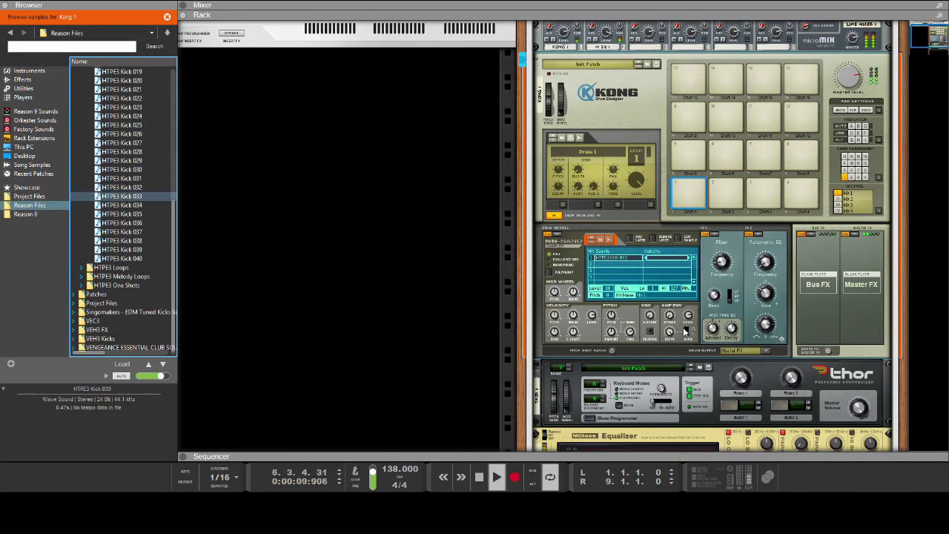
click(497, 317)
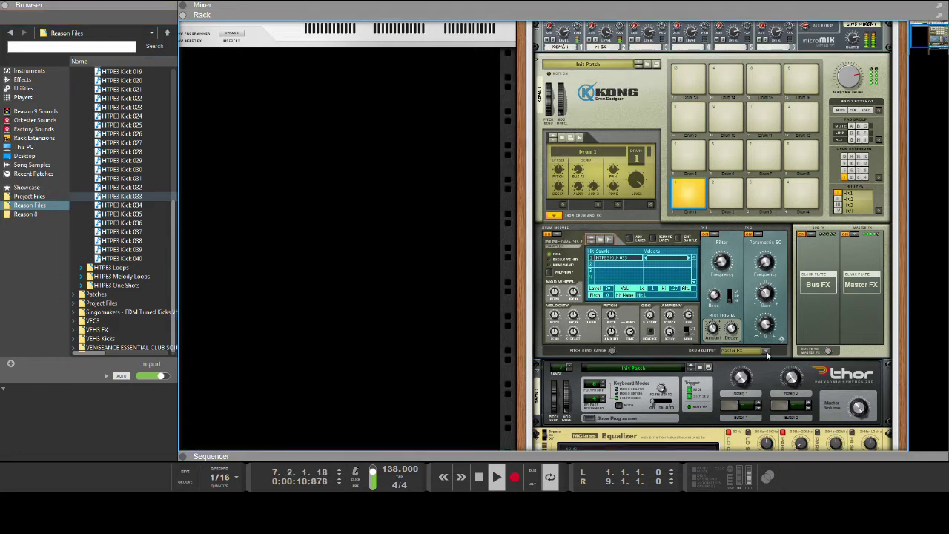
click(672, 331)
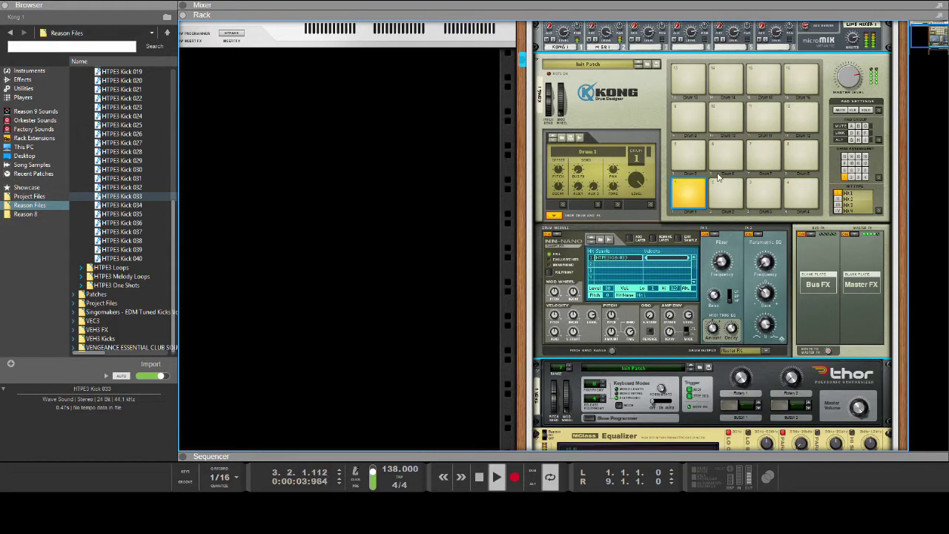
Show Thor's programmer and fine-tune the amp envelope's release.
scroll(762, 236, down, 4)
click(584, 276)
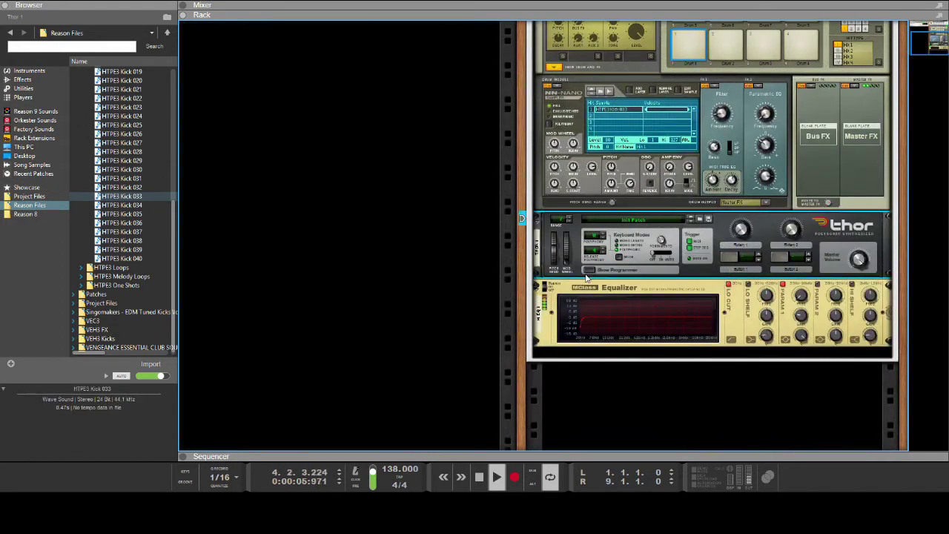
click(590, 271)
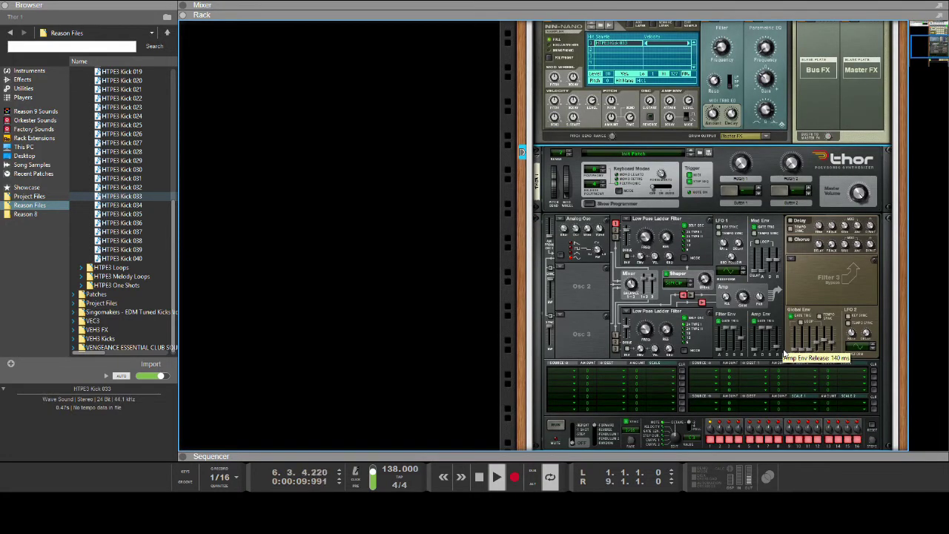
drag(783, 354, 779, 346)
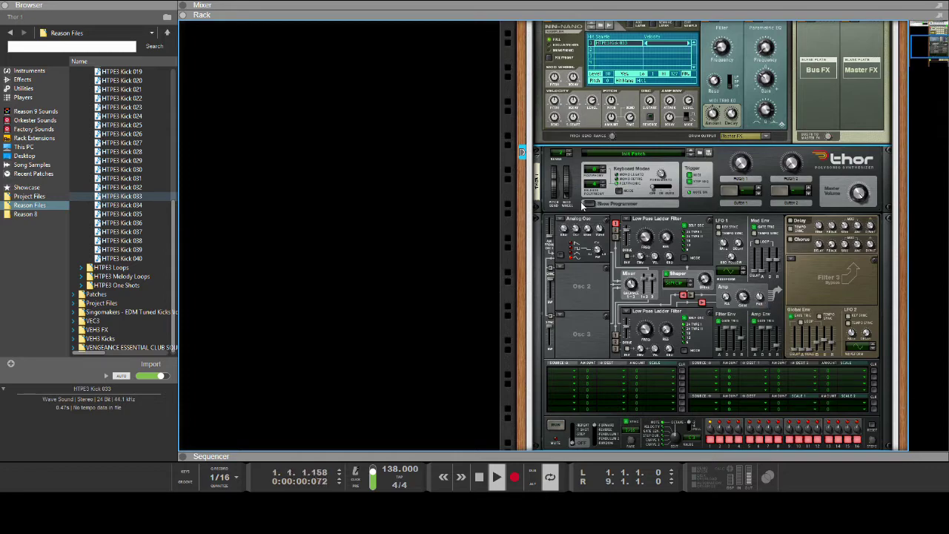
Add an MClass Compressor directly below the line mixer in the Kick Combinator.
scroll(601, 214, up, 10)
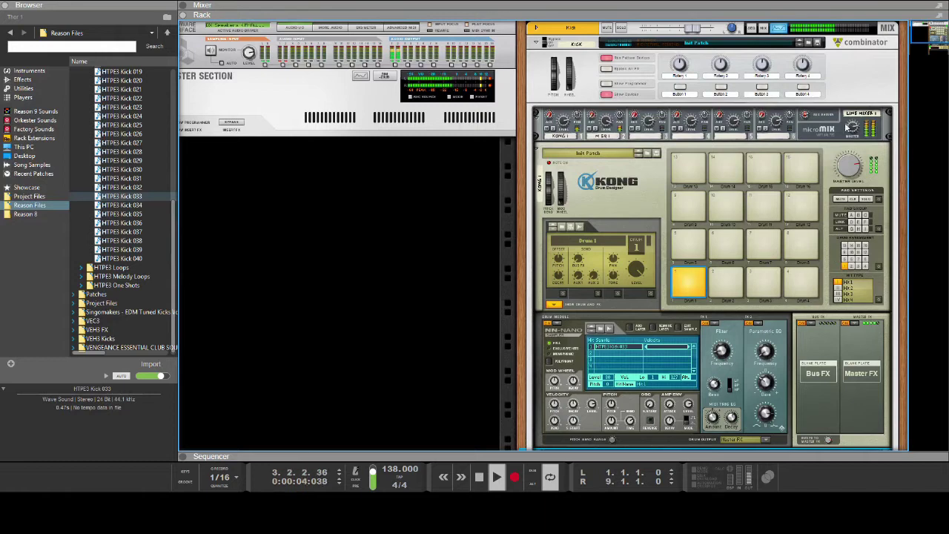
click(839, 126)
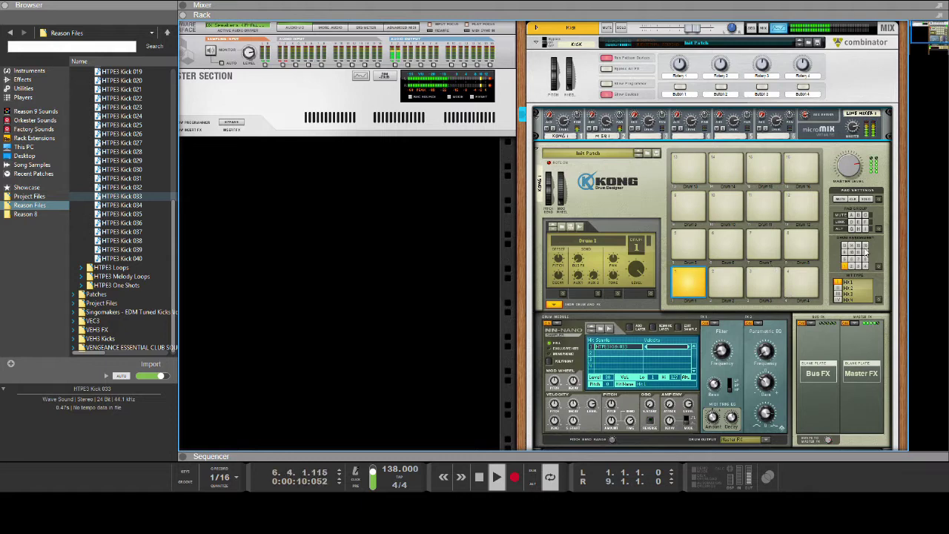
click(769, 283)
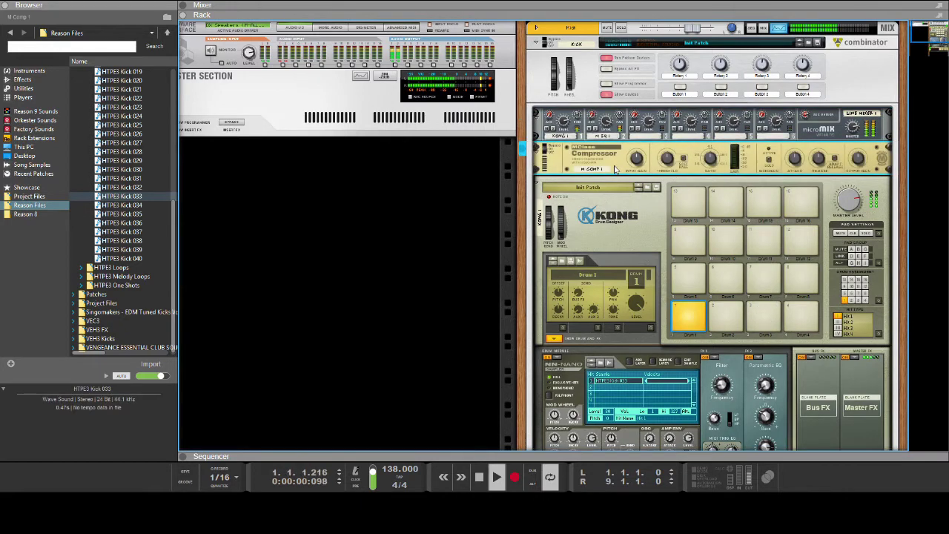
Move the MClass Compressor above the line mixer and cable it between the mixer's master output and the Combinator's output.
drag(600, 152, 598, 116)
key(Tab)
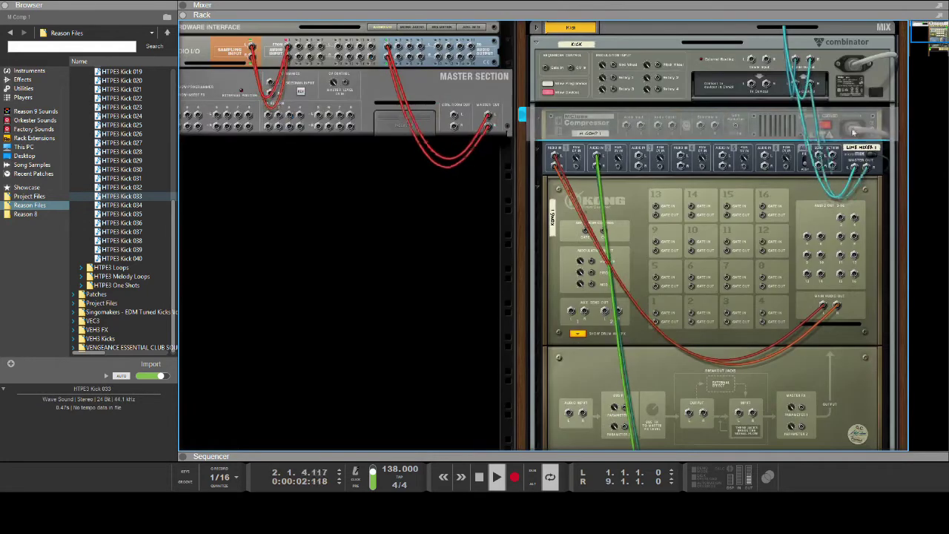
drag(854, 168, 799, 85)
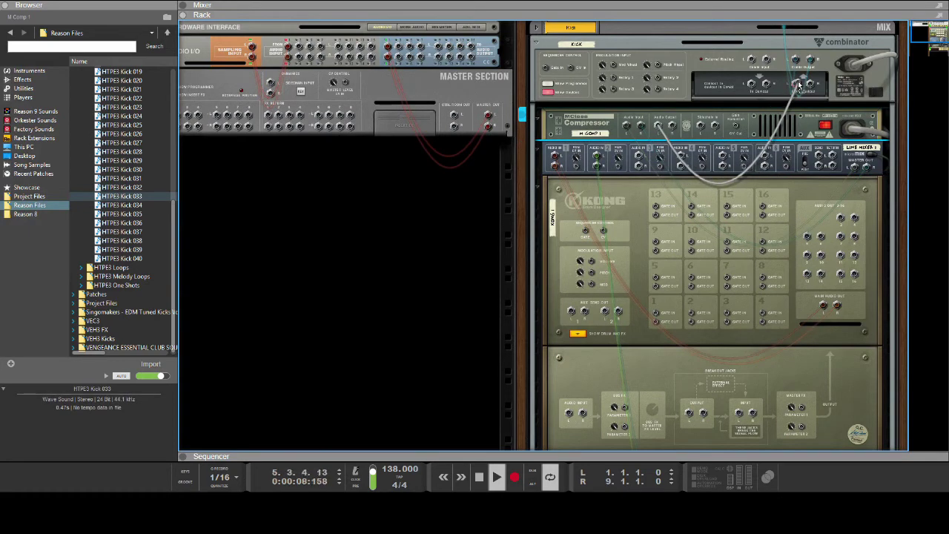
drag(798, 84, 799, 85)
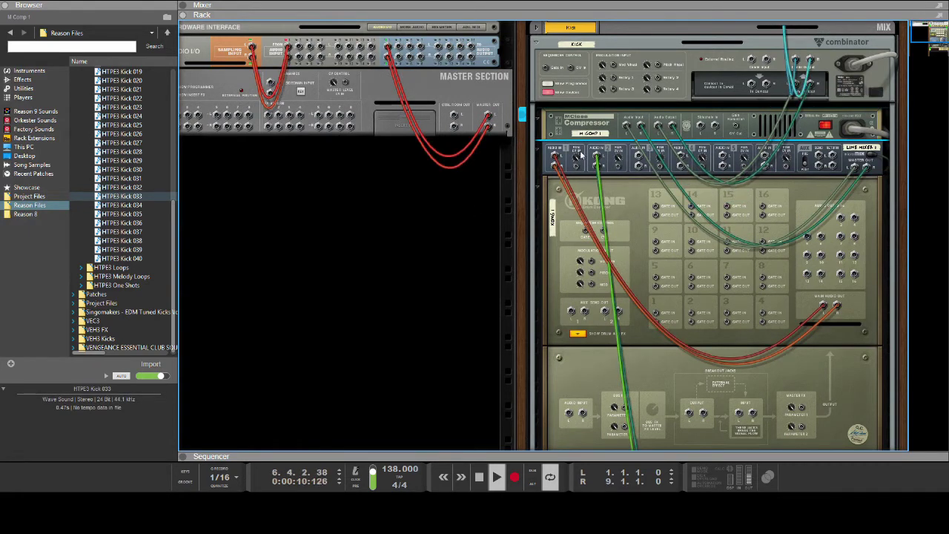
key(Tab)
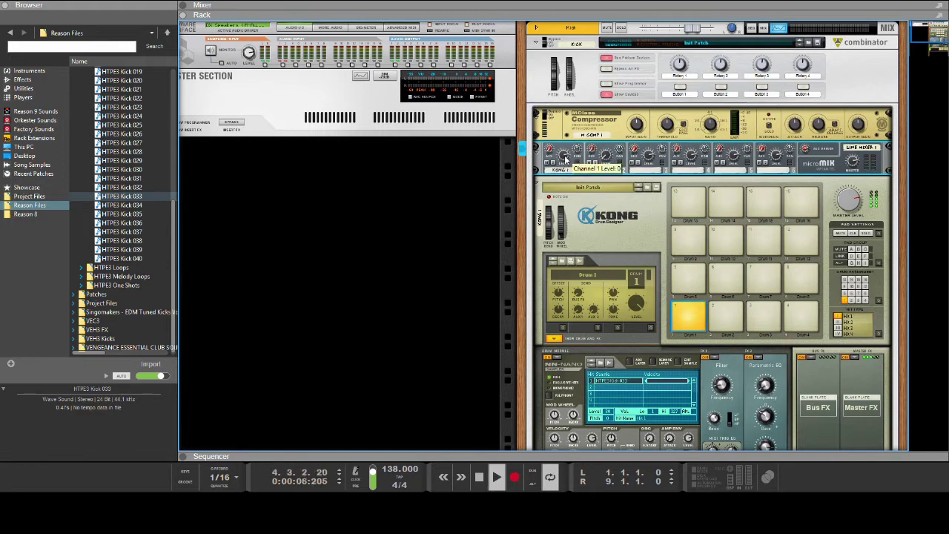
Set the line mixer's channel 1 level to about 96 and raise channel 2 to balance the Thor bass with the kick.
ctrl+click(566, 159)
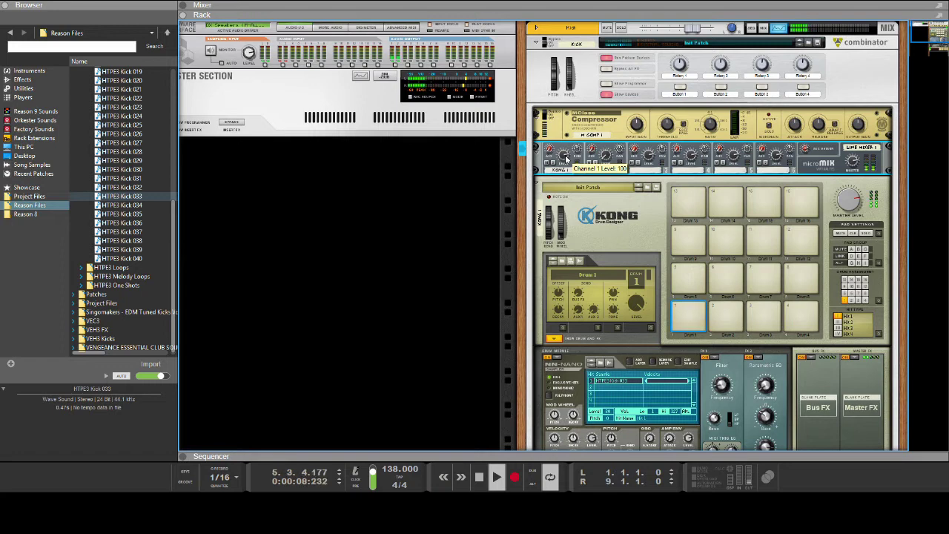
mouse_move(612, 162)
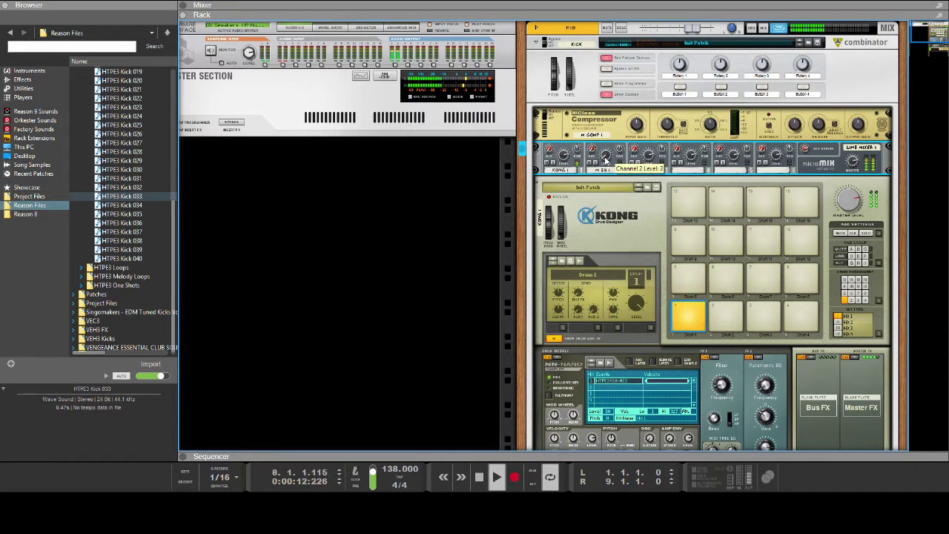
drag(607, 159, 620, 76)
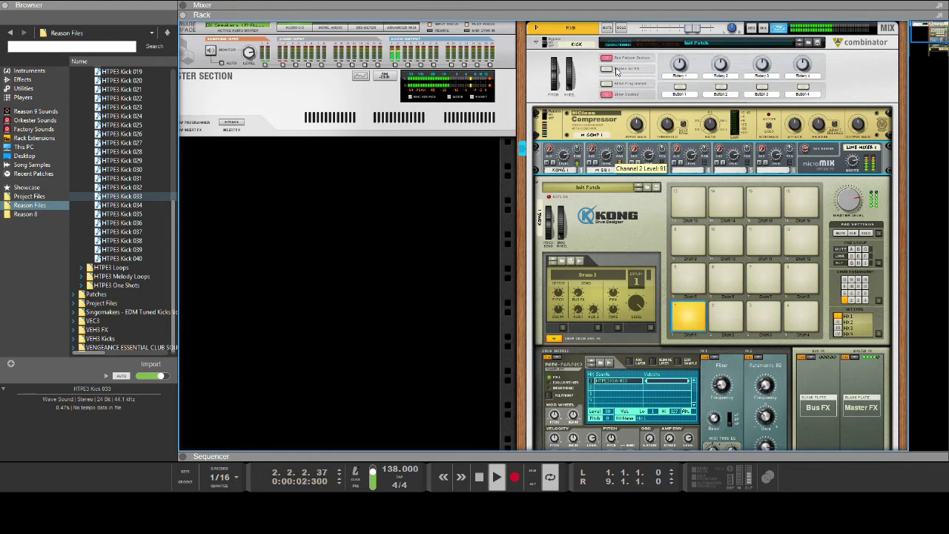
mouse_move(568, 158)
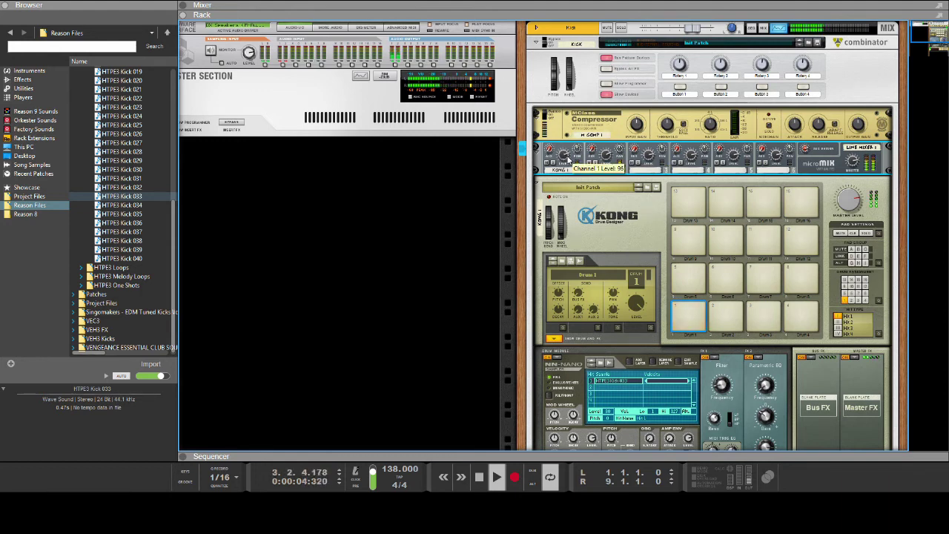
Narrow the Kick channel's stereo width in the main mixer and hide the mixer area again.
drag(778, 13, 801, 196)
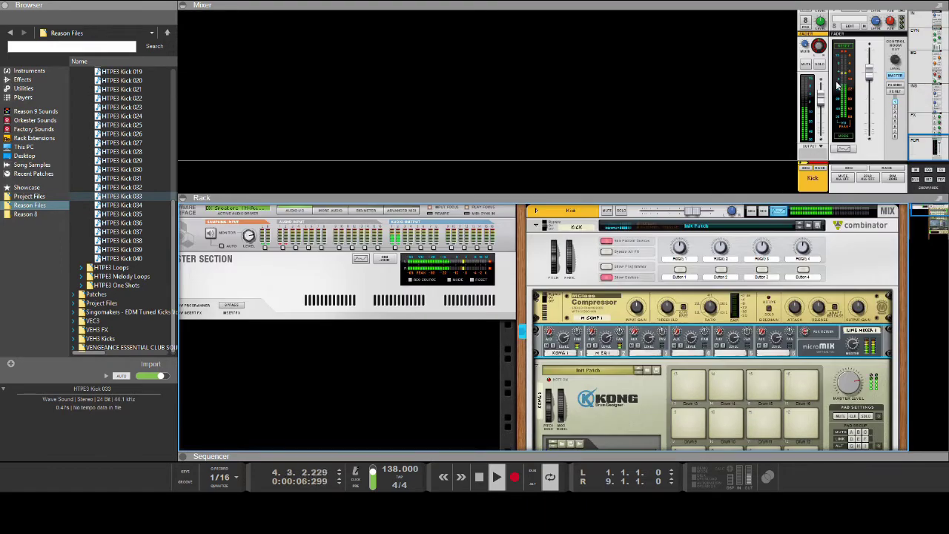
click(806, 46)
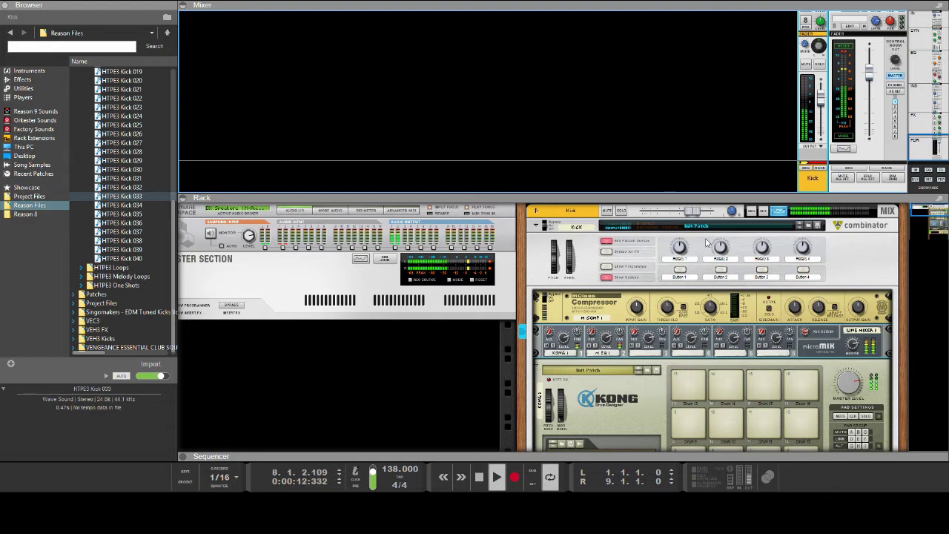
double_click(714, 196)
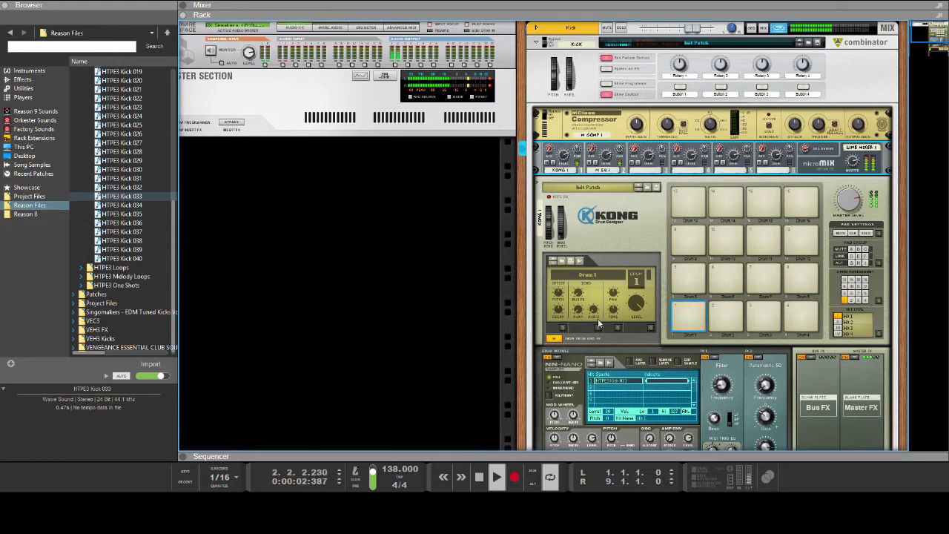
Set the frequency of the Filter effect on Kong's Drum 1 to 24.
scroll(598, 324, down, 3)
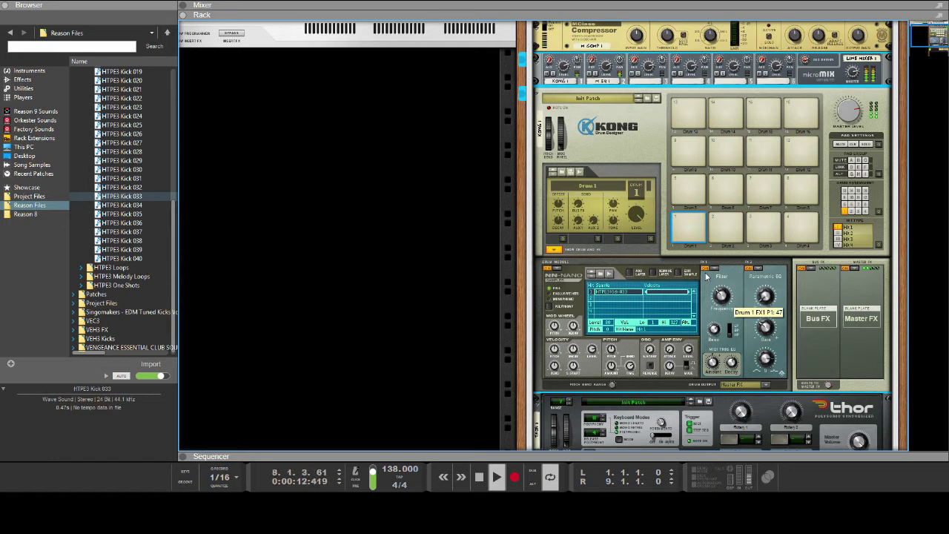
drag(707, 277, 747, 318)
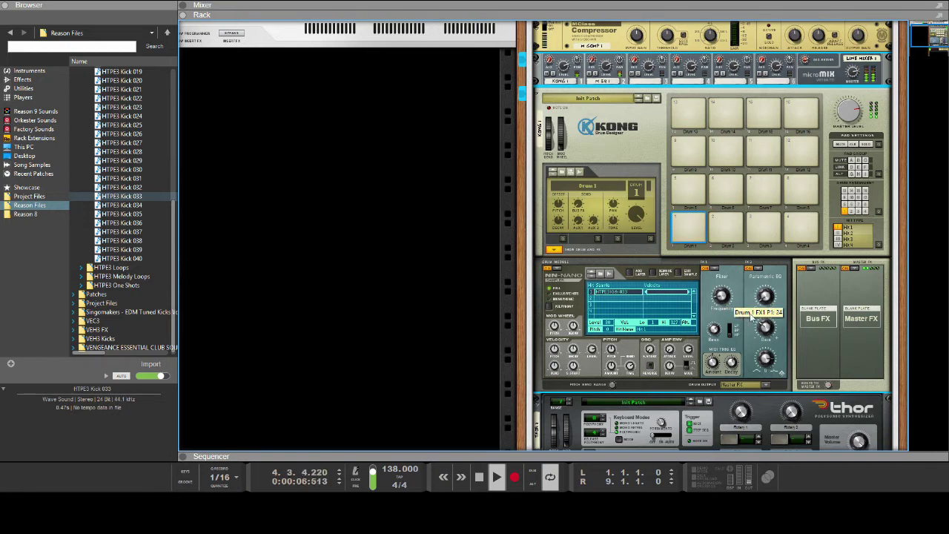
Toggle the solo on line mixer channel 1 to compare the Kong kick alone with the layered sound.
scroll(737, 242, up, 3)
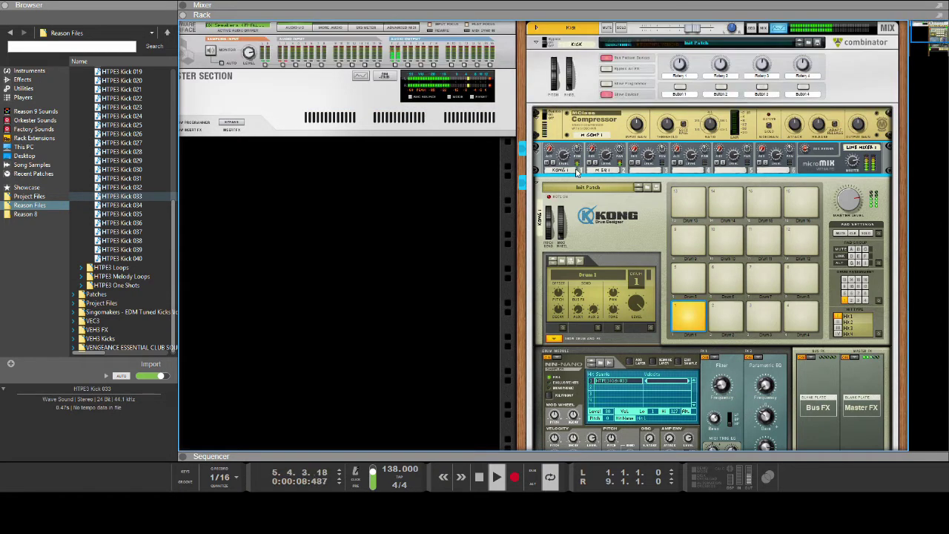
mouse_move(598, 165)
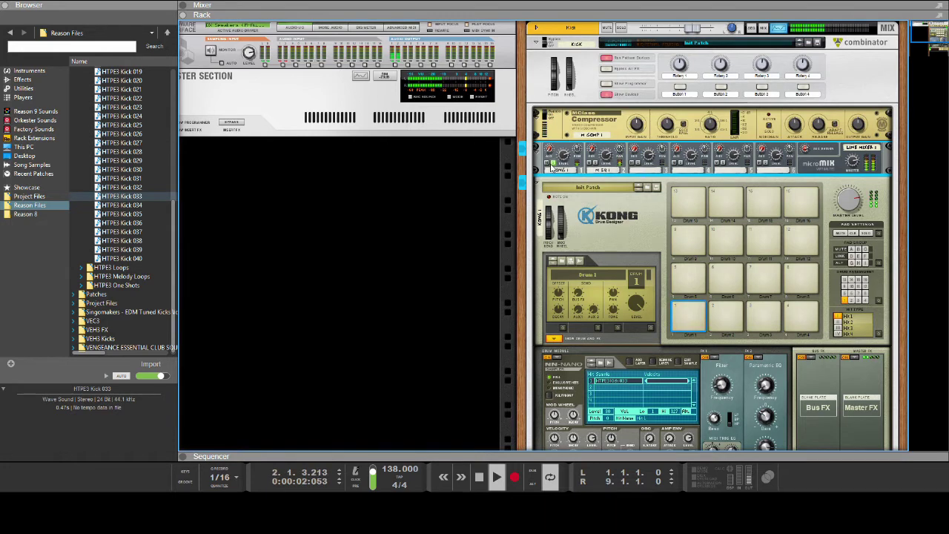
click(553, 164)
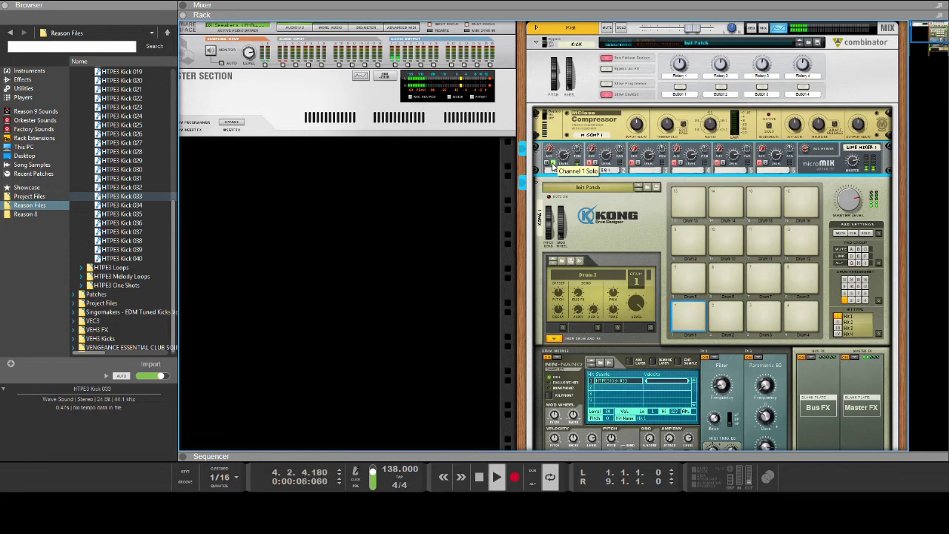
Cut a notch in the bass with the MClass Equalizer's Parametric 2 band, lowering its gain and setting its frequency to 131.0 Hz.
scroll(643, 169, down, 5)
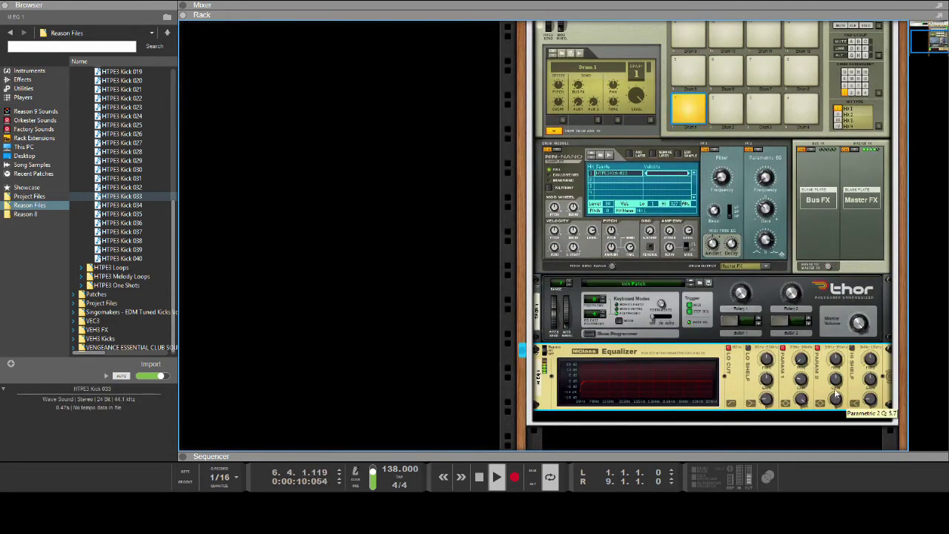
drag(839, 380, 845, 410)
drag(840, 358, 801, 371)
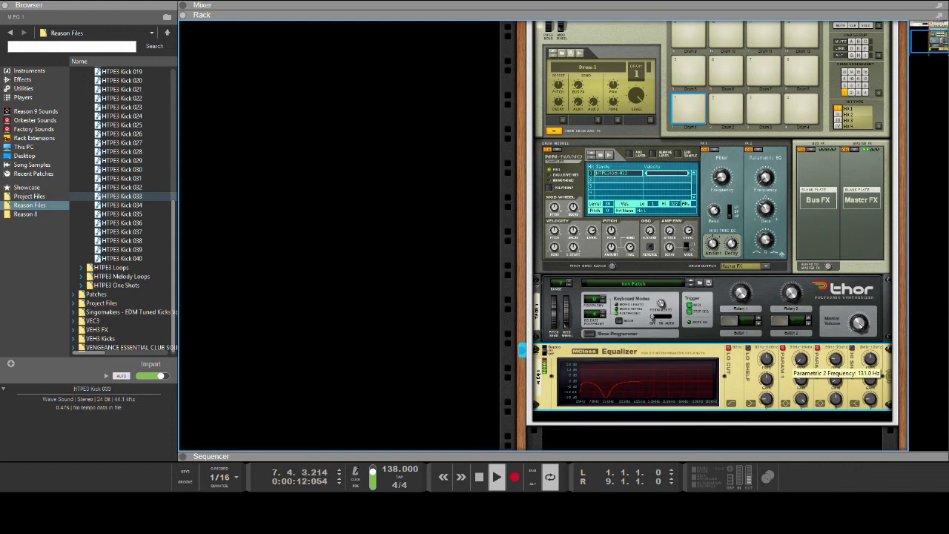
Shift the equalizer's Parametric 2 frequency to about 102.7 Hz.
scroll(737, 74, up, 3)
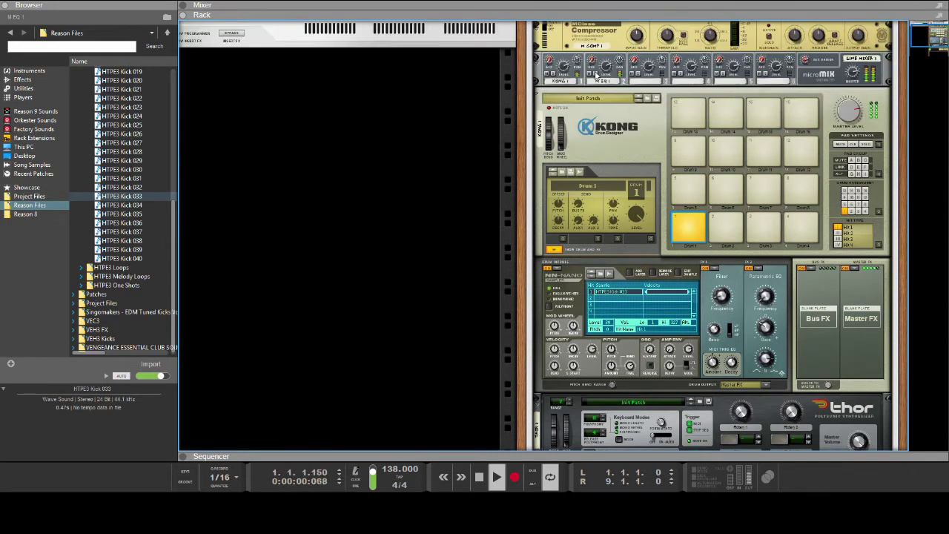
scroll(711, 209, down, 3)
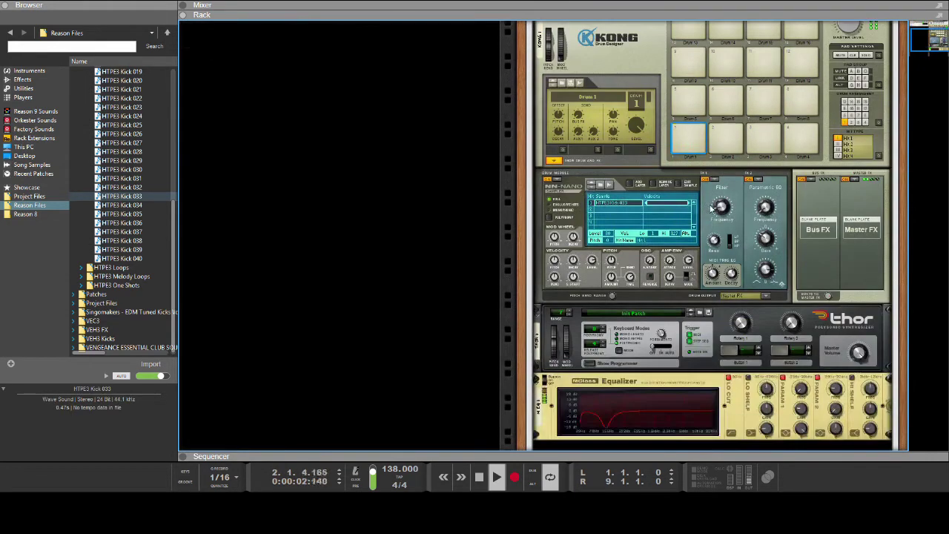
scroll(779, 391, down, 1)
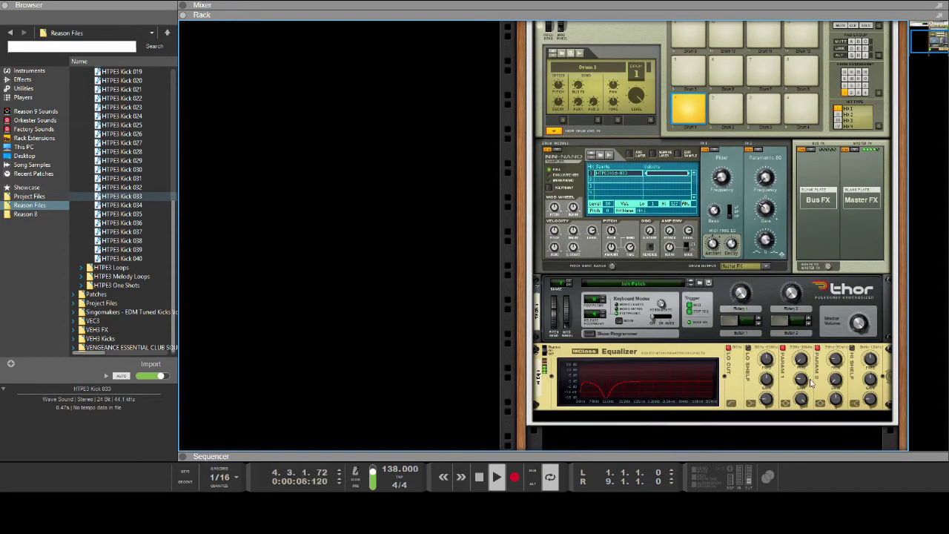
click(807, 386)
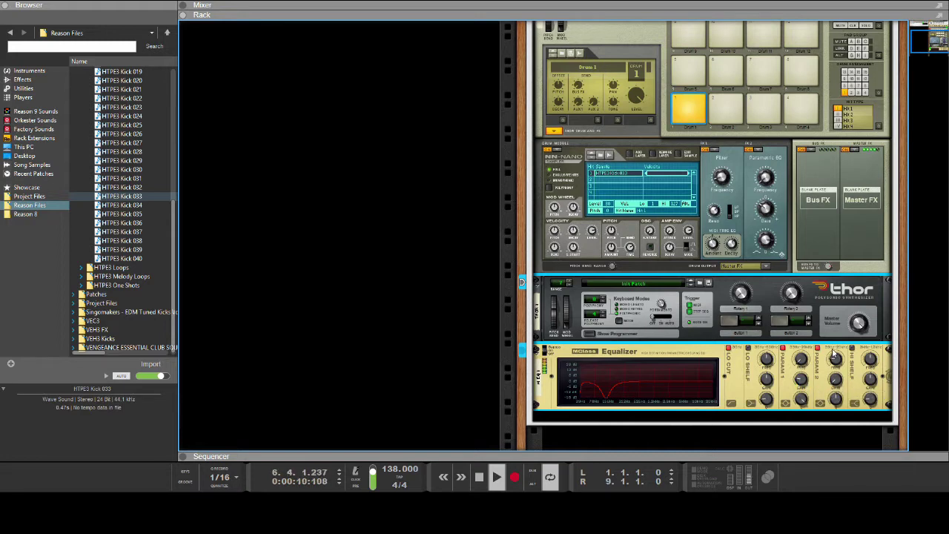
drag(807, 379, 807, 383)
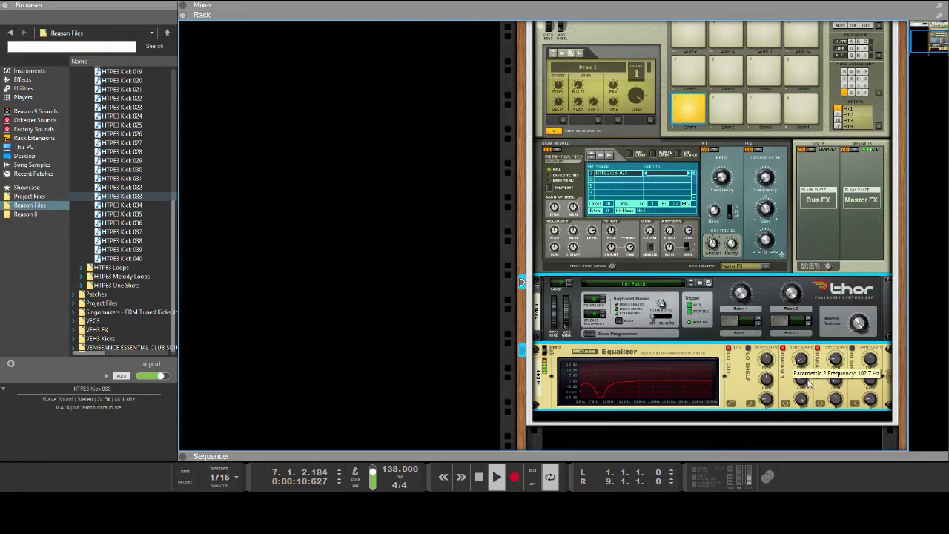
Set the MClass Compressor's ratio to about 16.8:1 and its threshold to about -15.8 dB.
scroll(772, 349, up, 3)
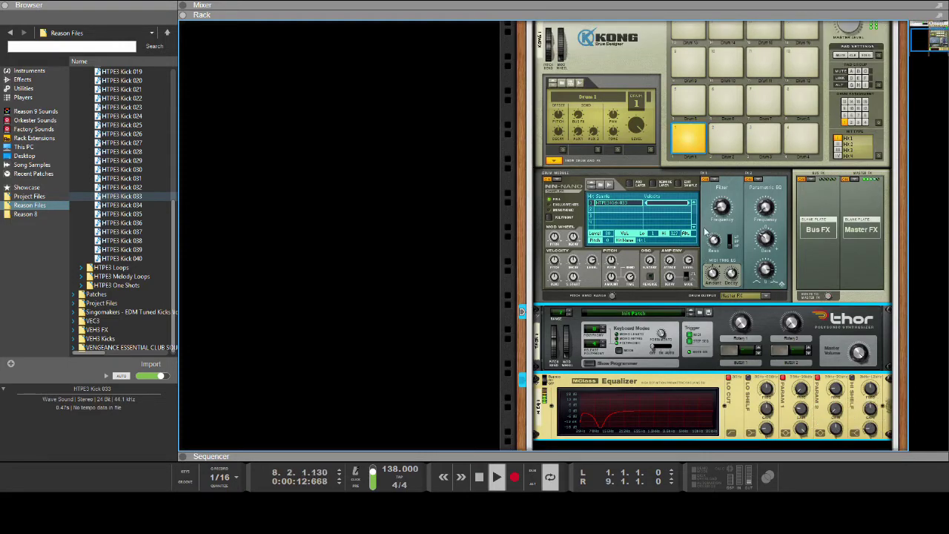
scroll(690, 356, down, 4)
scroll(562, 321, up, 8)
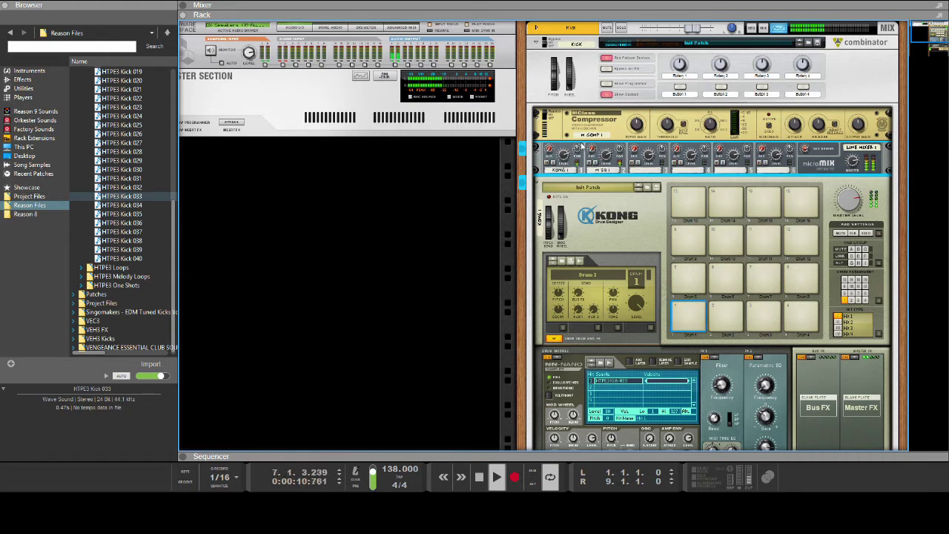
click(546, 115)
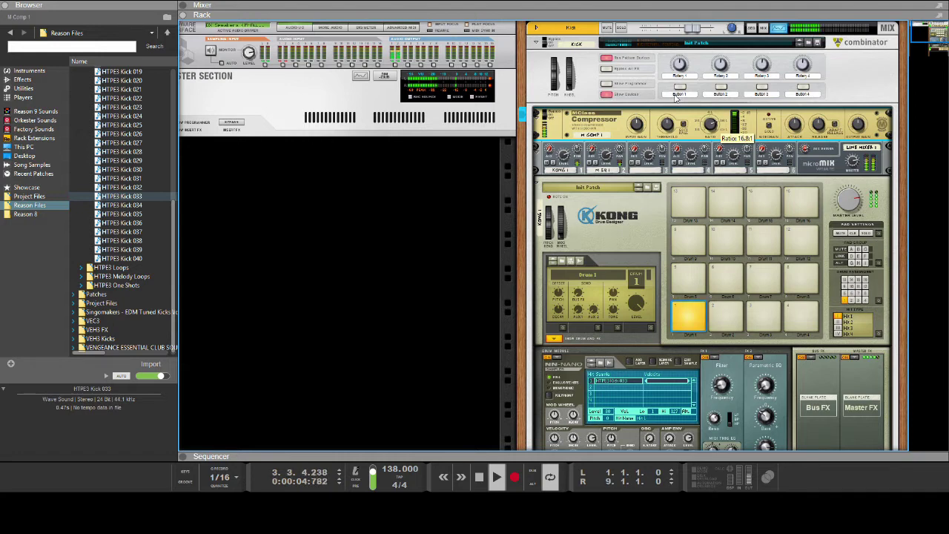
drag(675, 96, 675, 93)
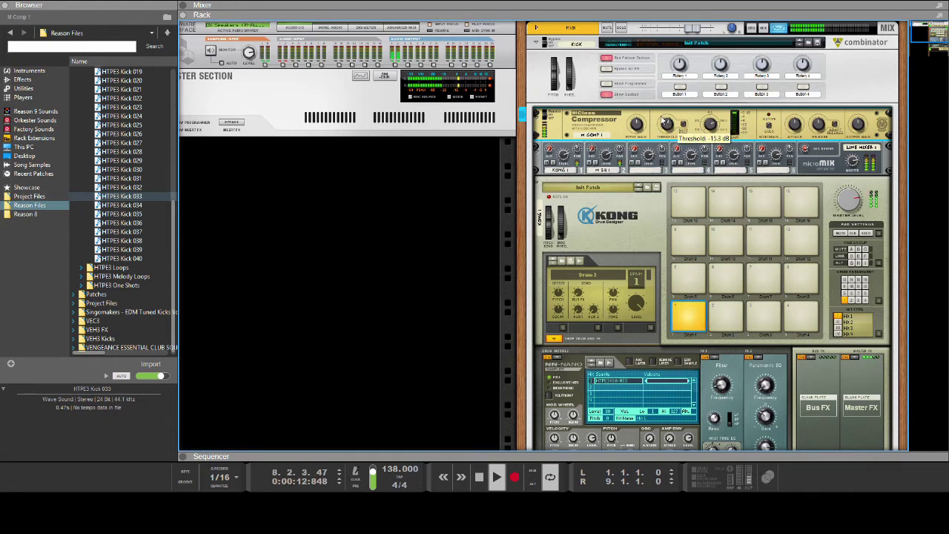
drag(659, 115, 659, 112)
Fine-tune the compressor's attack and output gain, with its threshold at about -13.6 dB.
mouse_move(799, 124)
drag(798, 127, 775, 97)
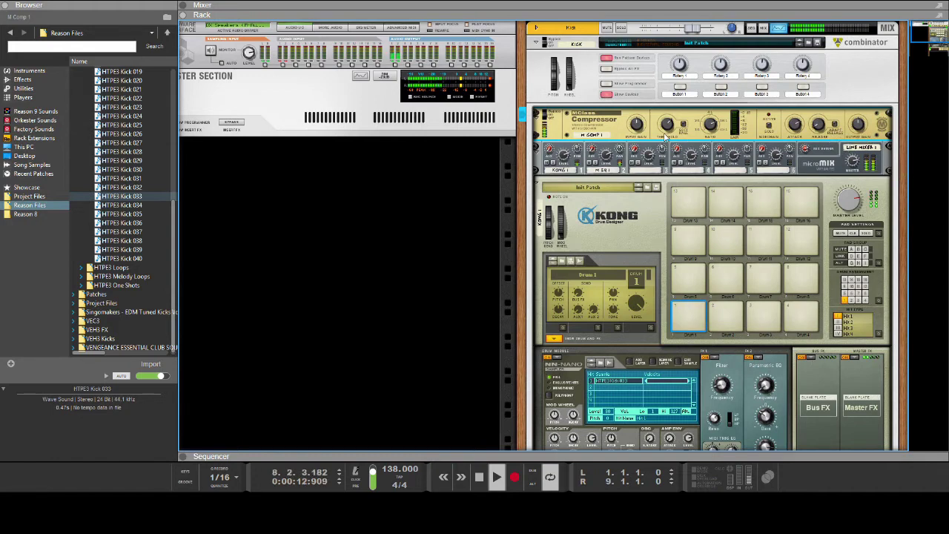
mouse_move(671, 124)
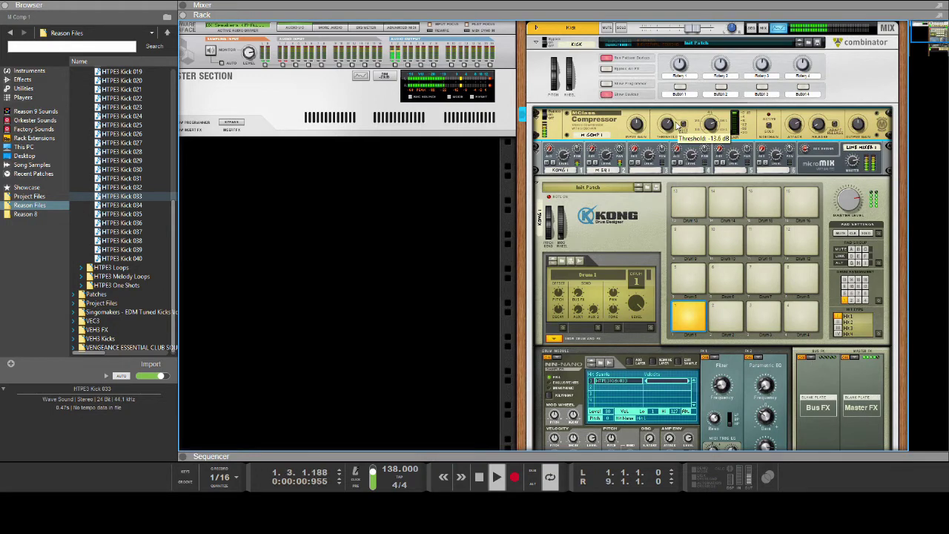
mouse_move(865, 128)
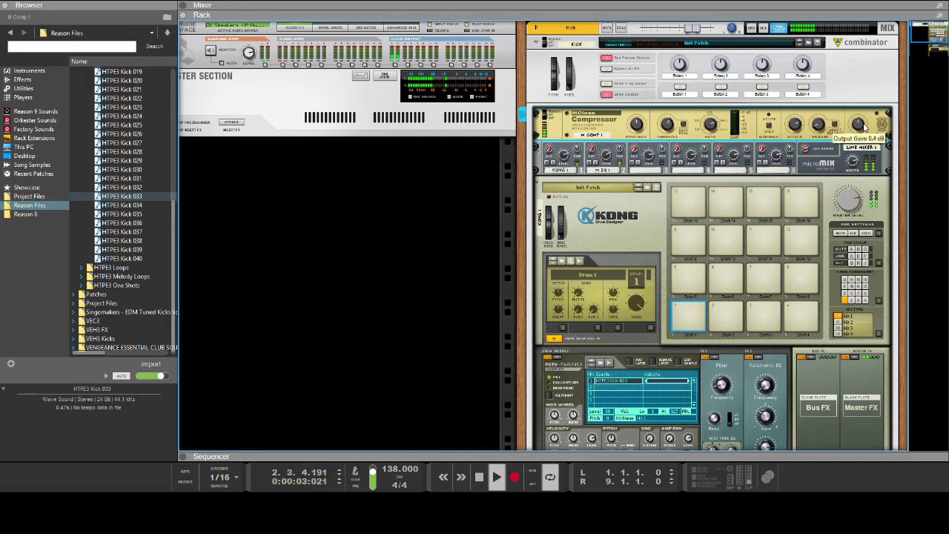
drag(865, 126, 853, 114)
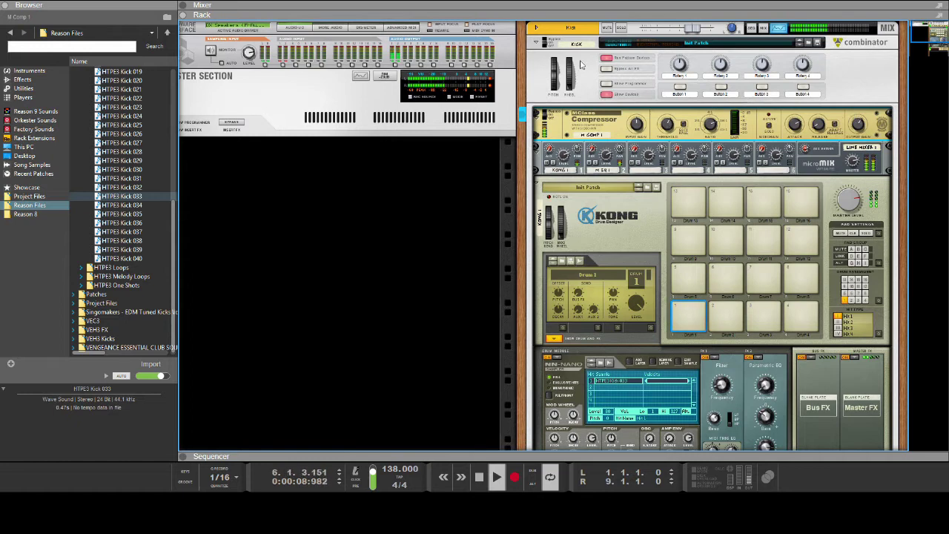
Fold the Kick Combinator, return to the song start and play the processed kick loop before stopping playback.
click(536, 43)
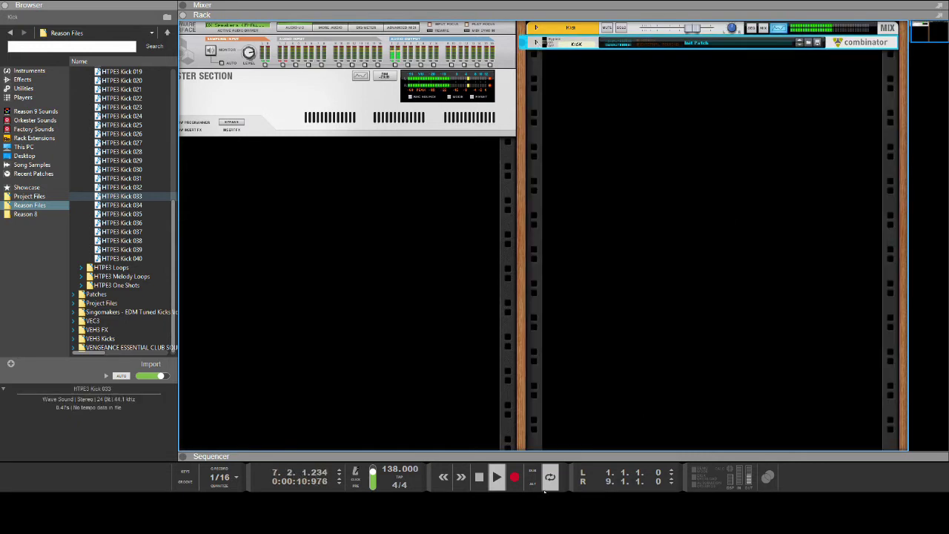
click(479, 478)
click(479, 477)
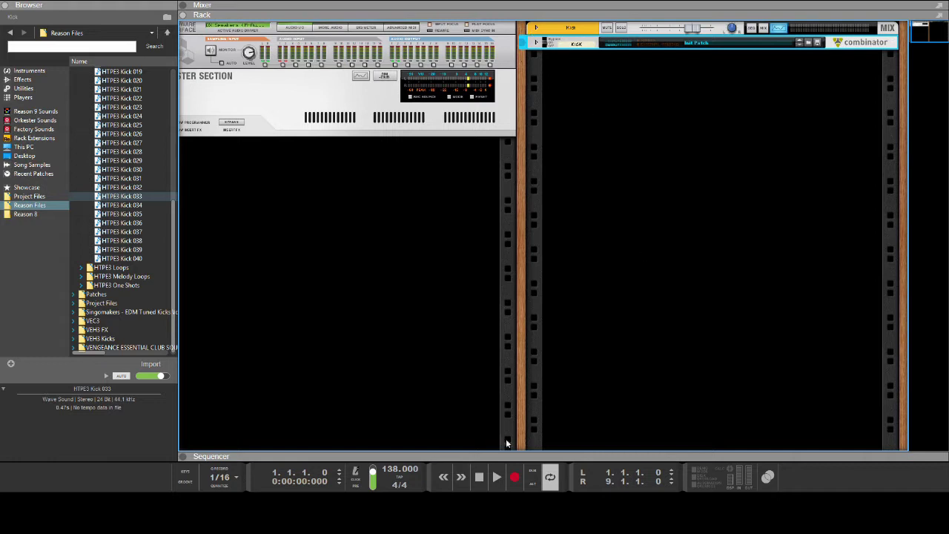
click(500, 478)
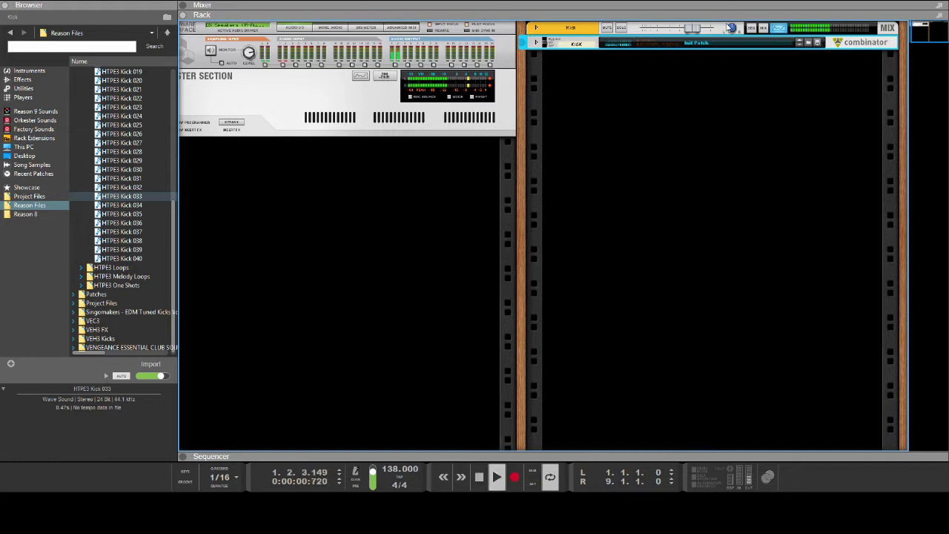
double_click(477, 480)
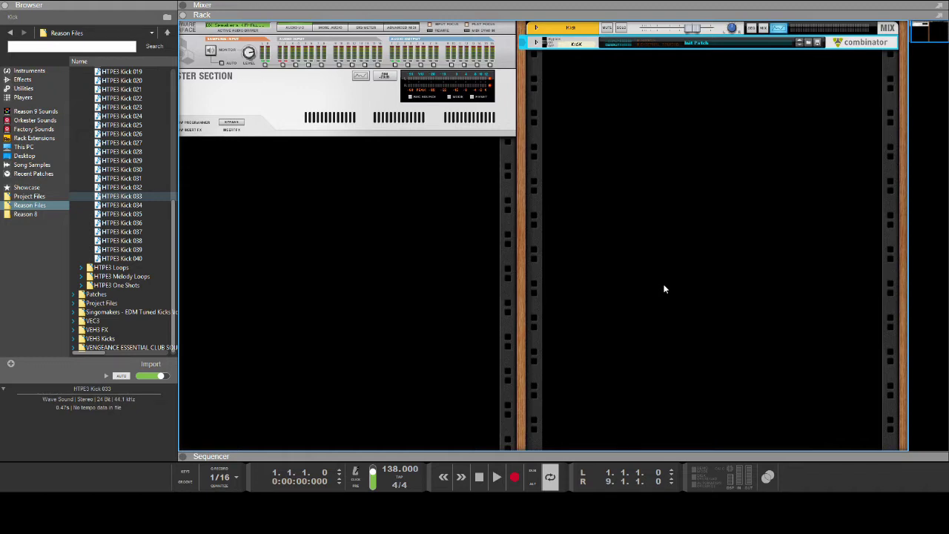
Create a second Combinator below the Kick Combinator and add a Line Mixer and a Megasaur synthesizer inside it.
click(665, 289)
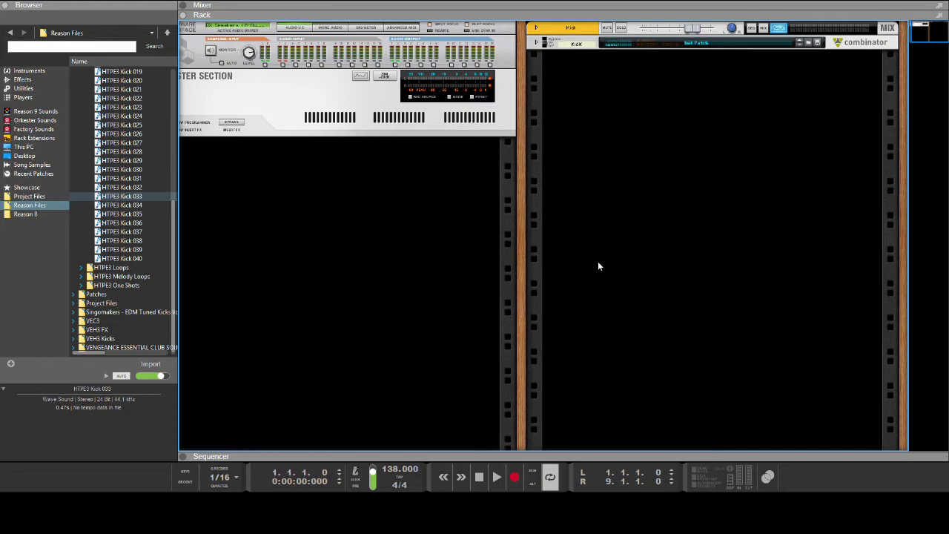
click(642, 123)
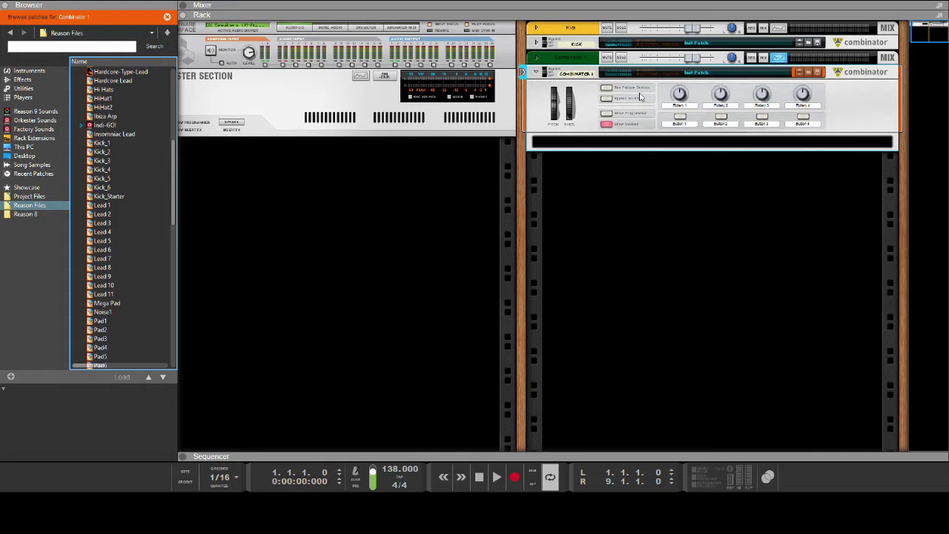
click(609, 143)
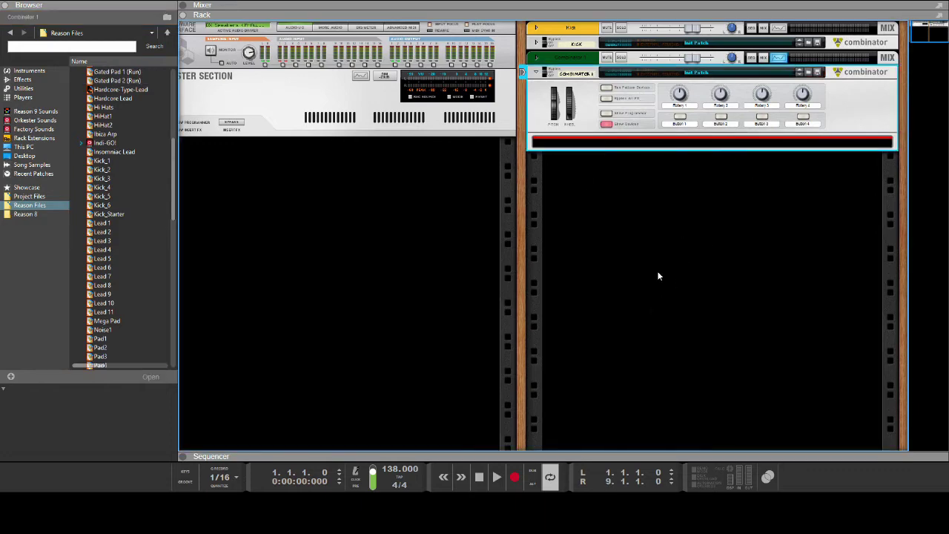
click(540, 301)
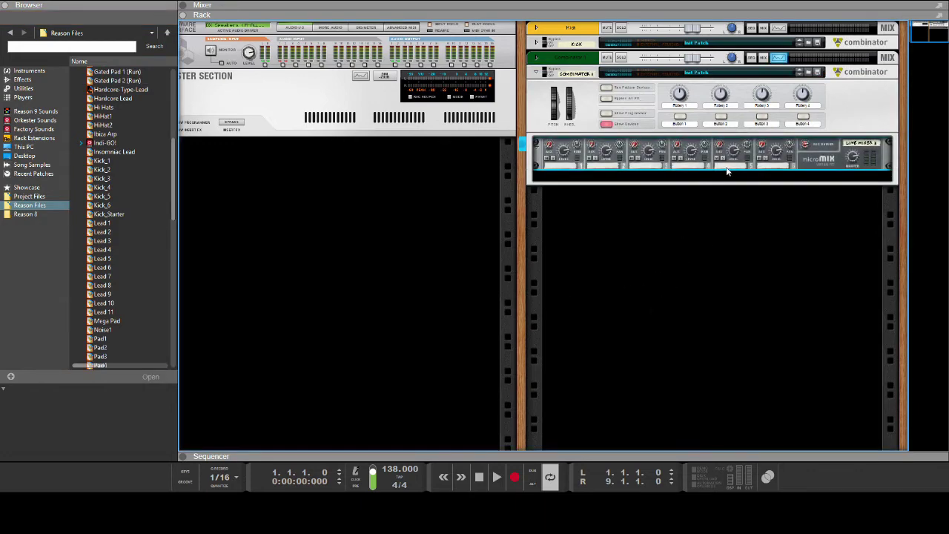
click(697, 178)
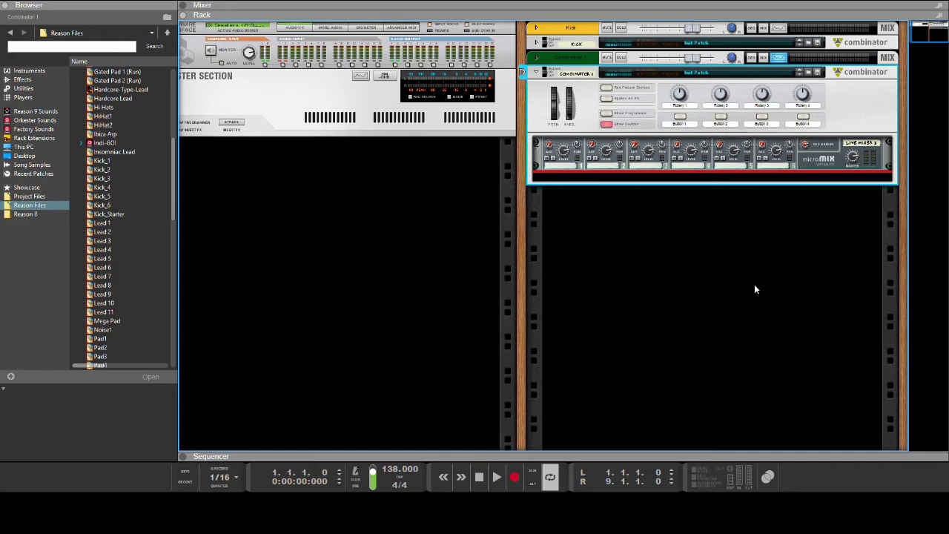
click(675, 315)
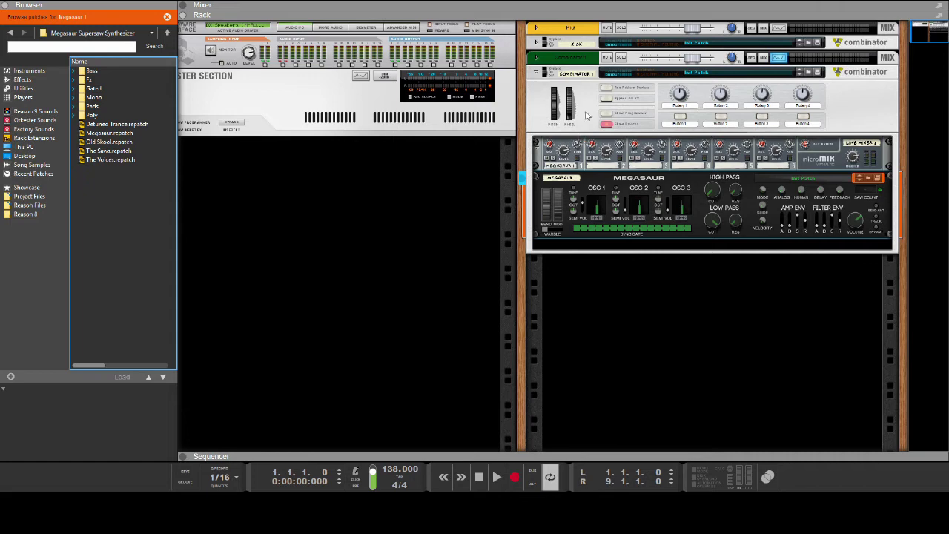
Load the patch The Voices from the Pads folder into the Megasaur.
click(650, 186)
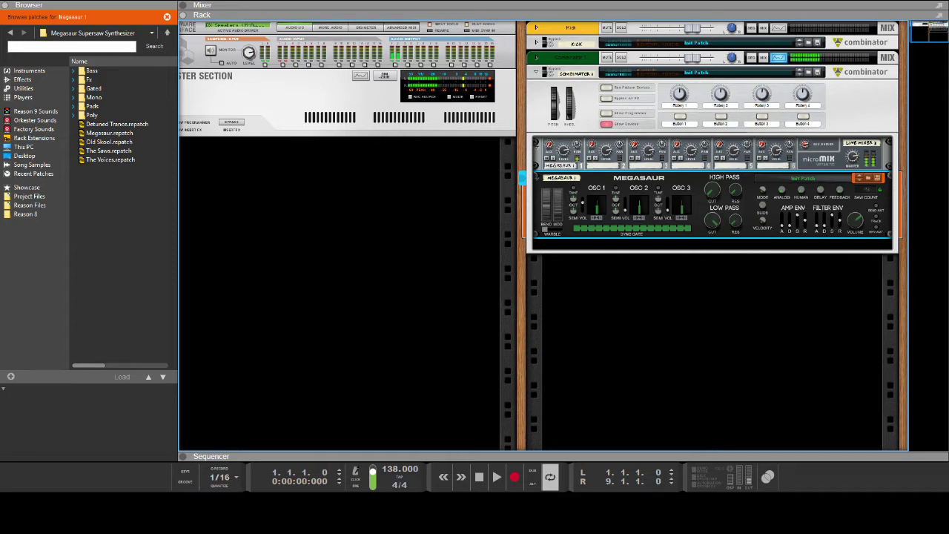
click(871, 180)
click(823, 156)
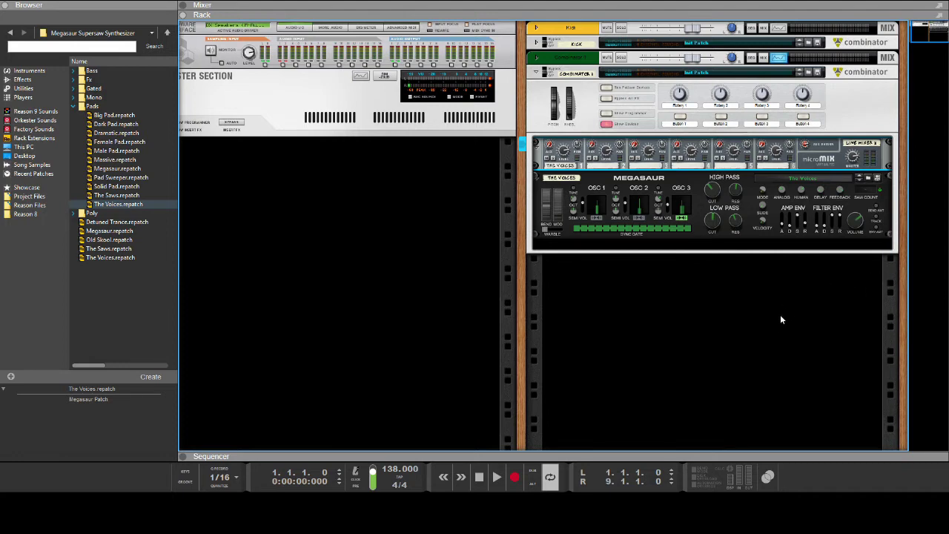
Add an MClass Equalizer to the new Combinator and move it above the Line Mixer.
key(Tab)
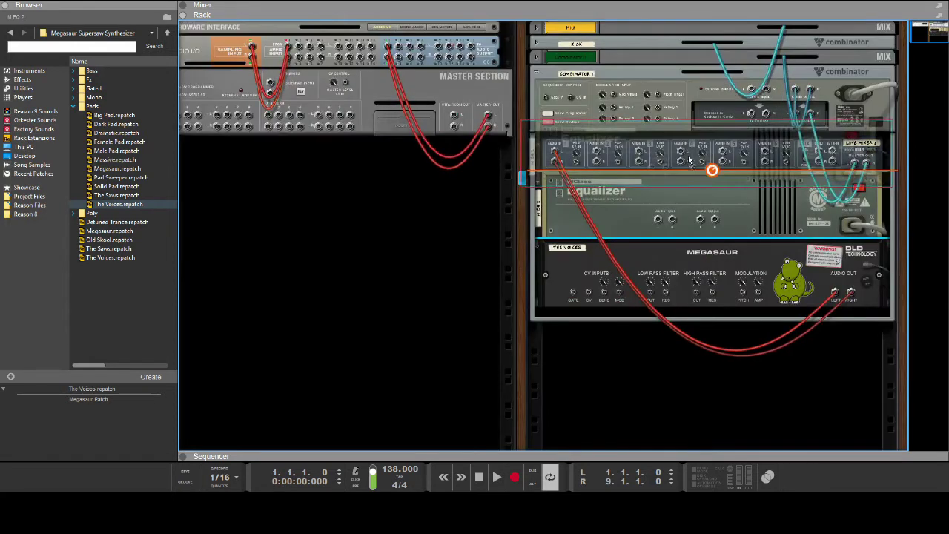
drag(855, 232, 796, 120)
key(Tab)
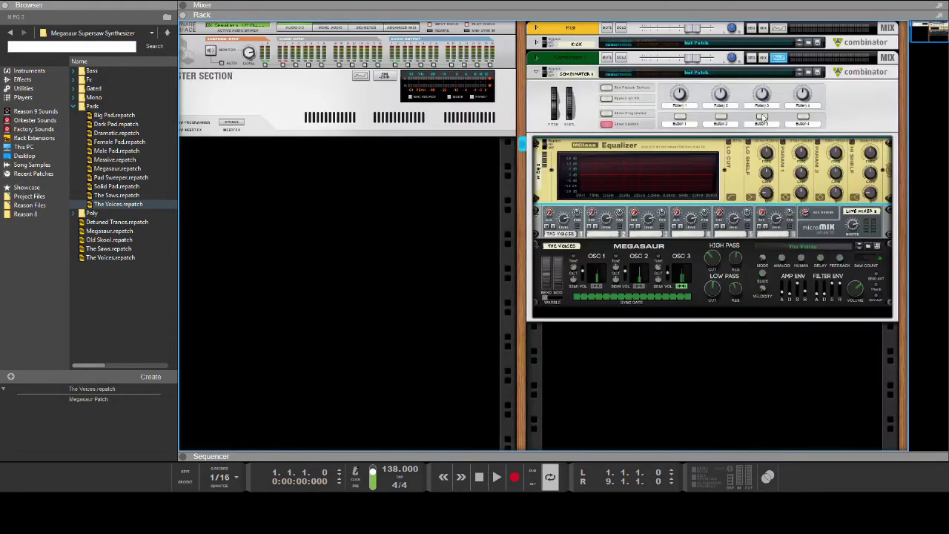
Enable the equalizer's Lo Cut, Lo Shelf and Parametric 1 bands and lower the Lo Shelf gain.
click(729, 152)
click(783, 142)
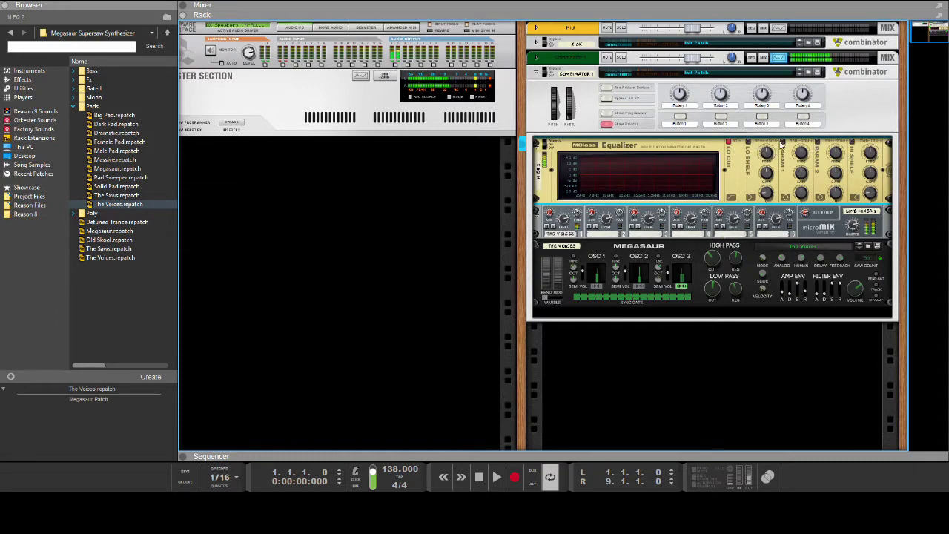
mouse_move(801, 172)
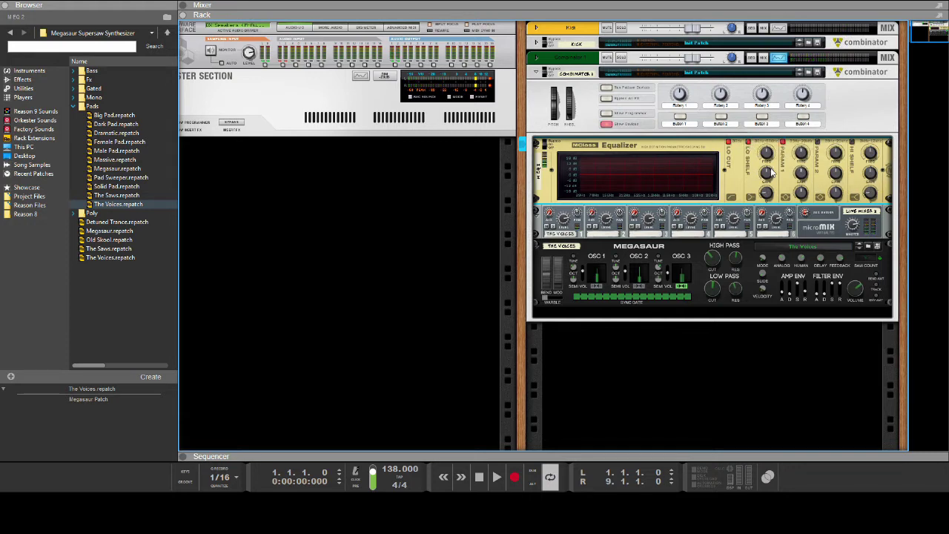
drag(772, 172, 773, 208)
mouse_move(770, 162)
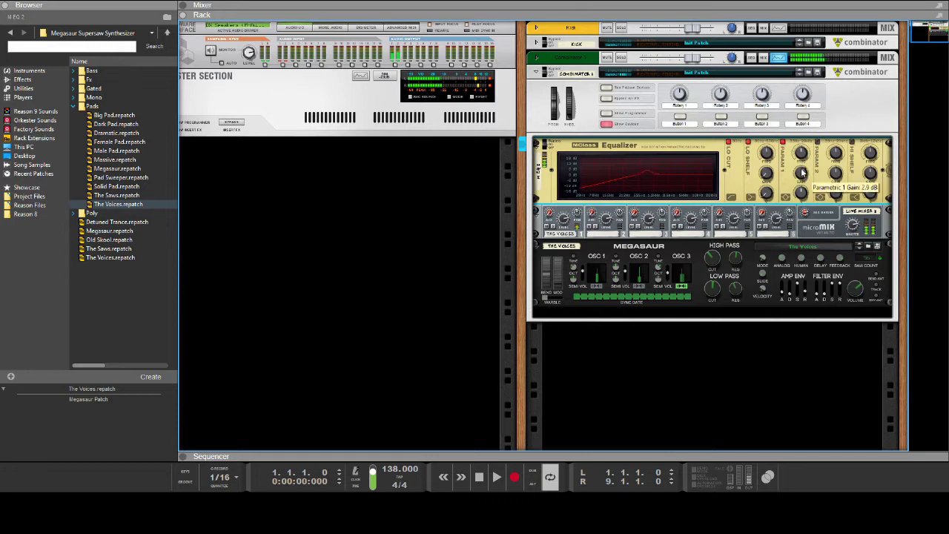
Boost Parametric 1 to about 14.8 dB to sweep its frequency and turn the band into a narrow cut.
drag(804, 172, 803, 159)
drag(804, 193, 807, 196)
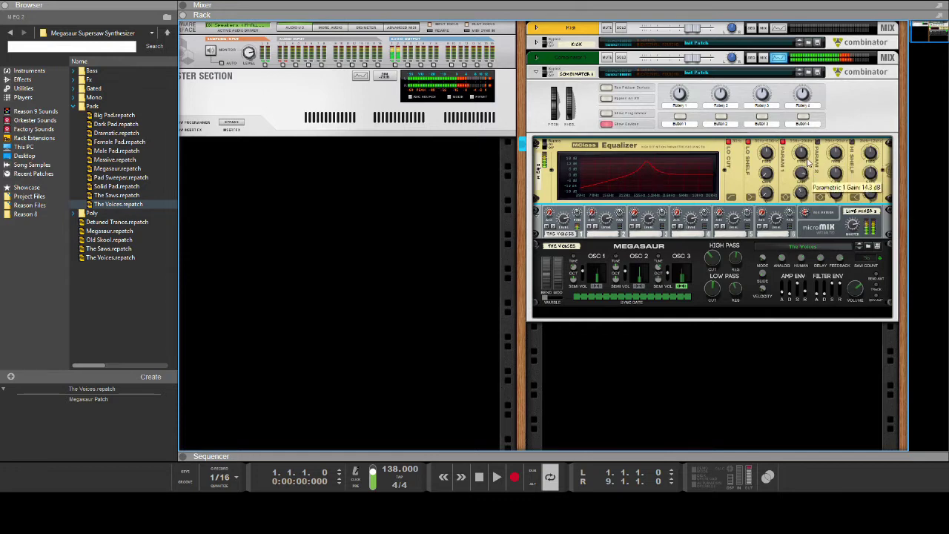
drag(806, 156, 809, 190)
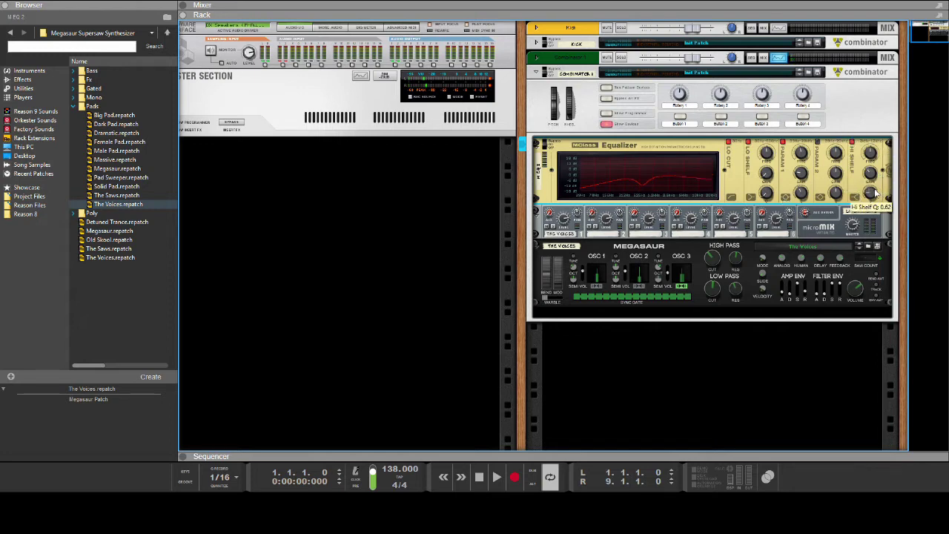
Adjust the Hi Shelf gain, then enable Parametric 2 and shape it as a narrow cut with a Q of about 2.8.
drag(874, 172, 867, 137)
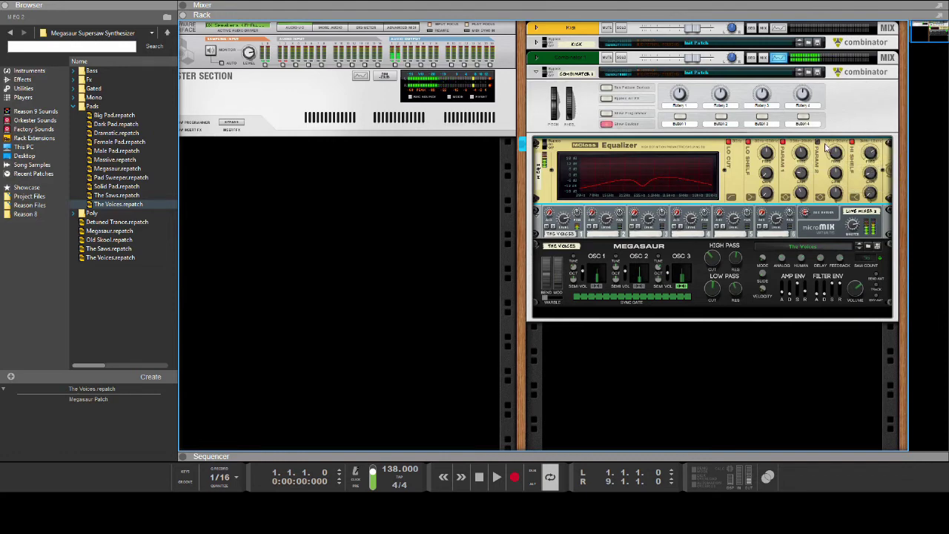
drag(822, 145, 827, 139)
mouse_move(837, 191)
mouse_down()
mouse_move(851, 214)
mouse_move(844, 202)
mouse_up()
drag(837, 151, 842, 201)
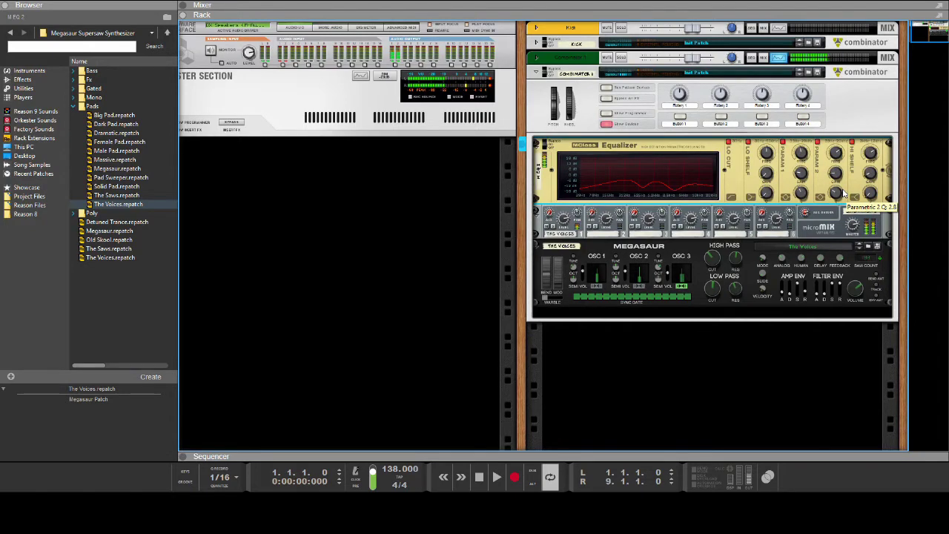
Add an Audiomatic after the equalizer, choose its Bright preset and adjust the Transform amount.
click(564, 224)
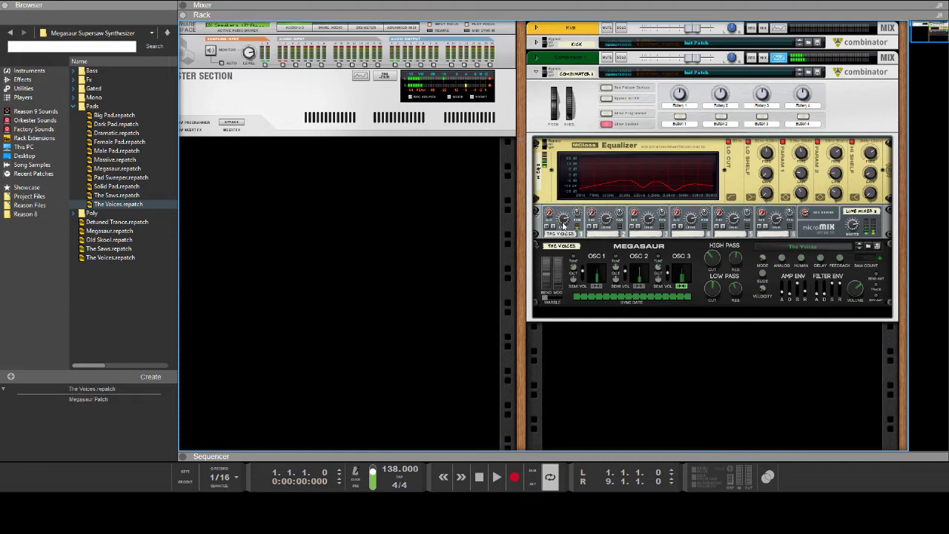
click(701, 186)
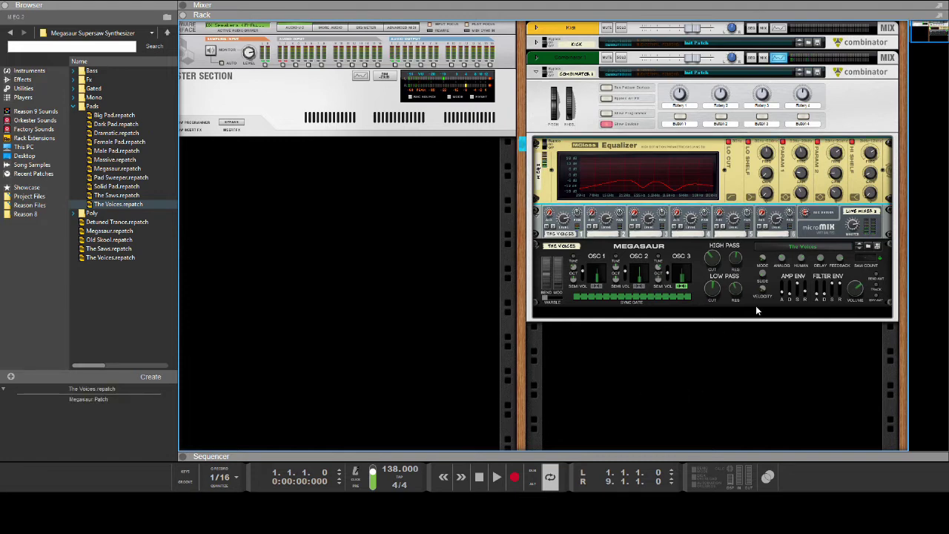
click(657, 336)
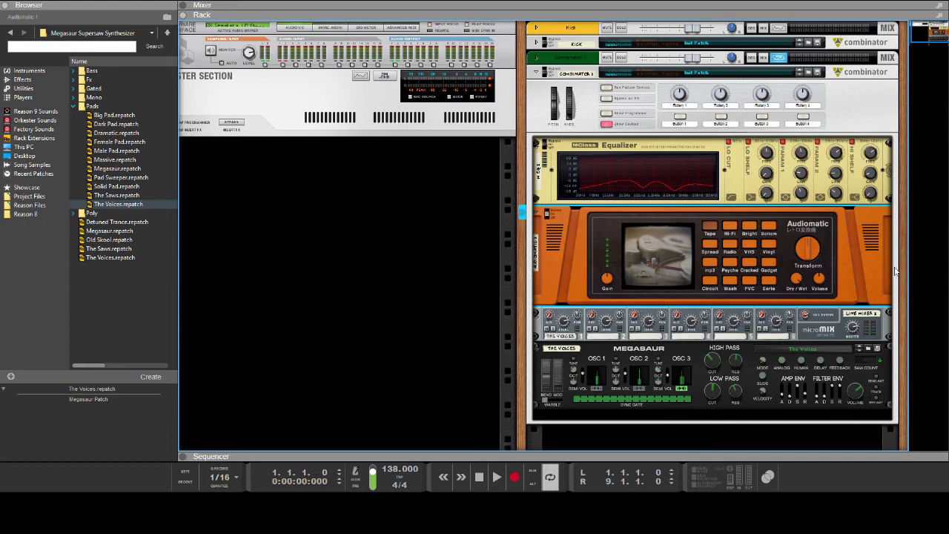
click(749, 226)
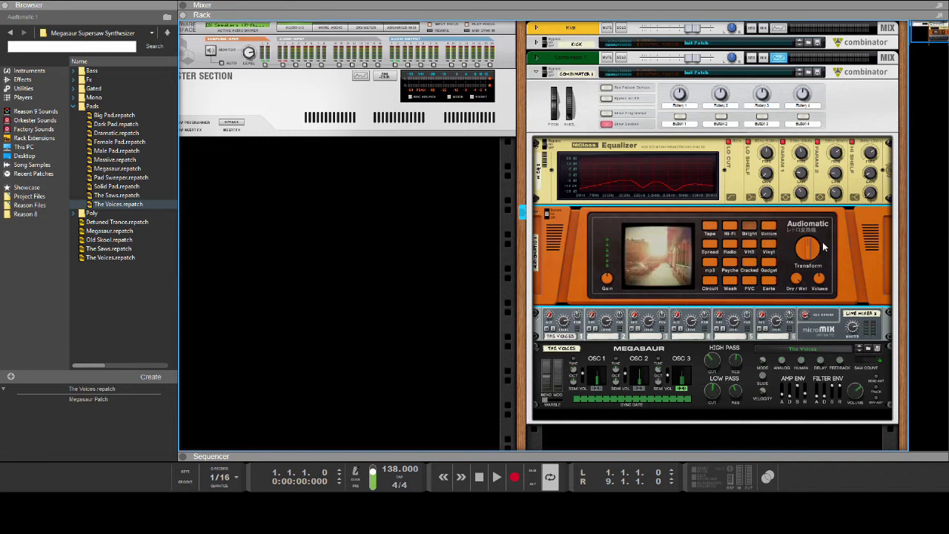
drag(806, 254, 809, 290)
Adjust the Megasaur's low-pass and high-pass filter cutoffs.
click(436, 253)
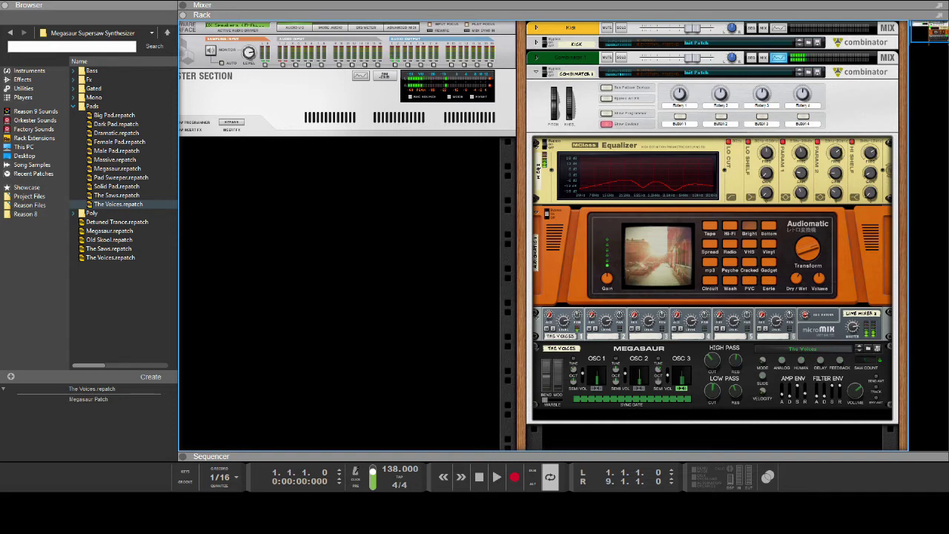
click(712, 391)
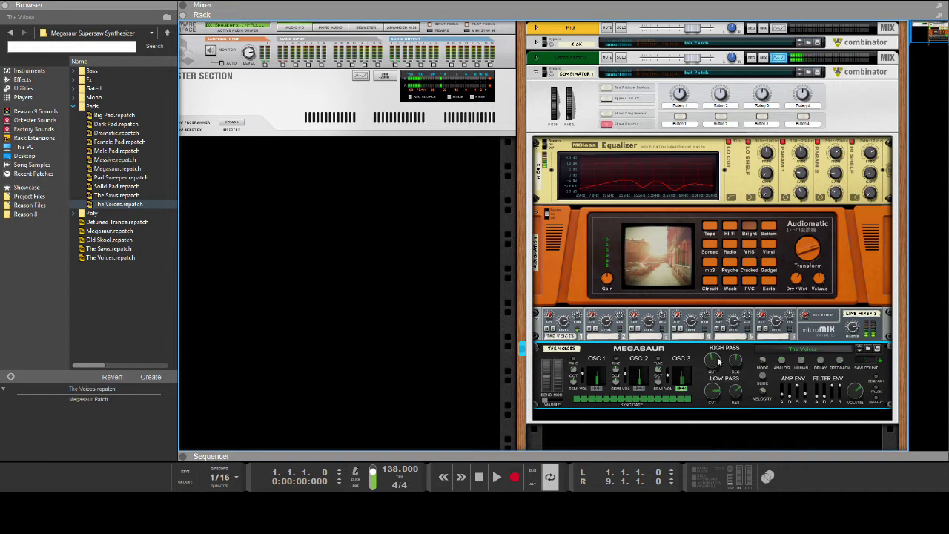
drag(714, 364, 723, 375)
Add an RV7000 MkII reverb after the Audiomatic and change its algorithm to Arena.
click(872, 228)
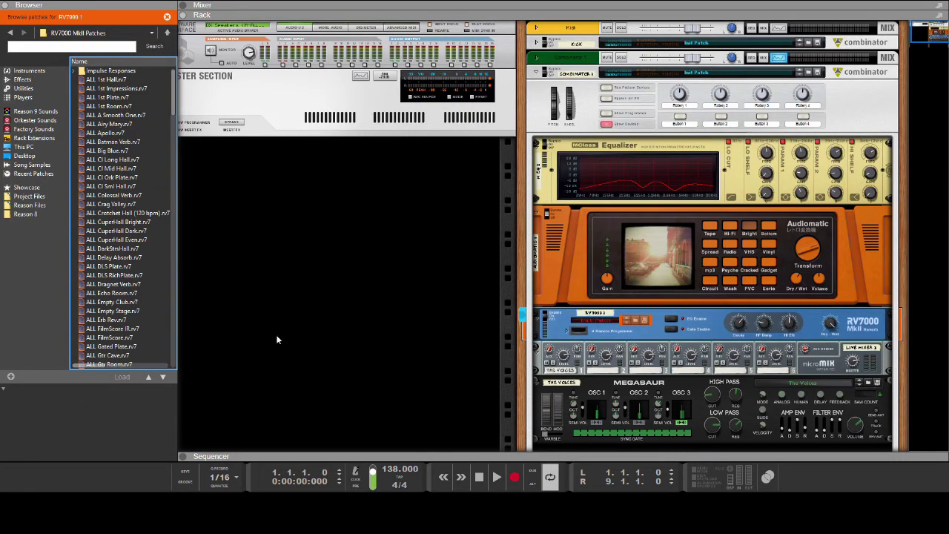
click(566, 332)
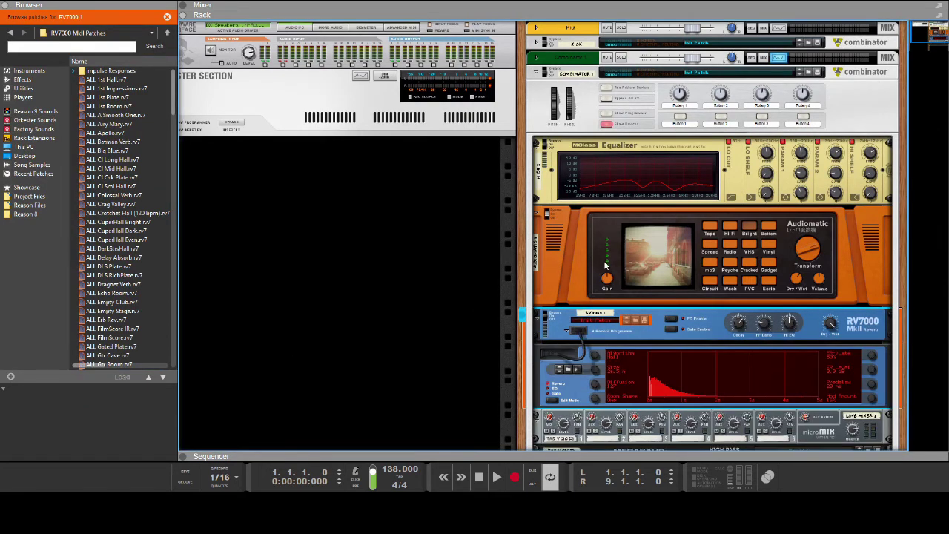
scroll(607, 223, down, 1)
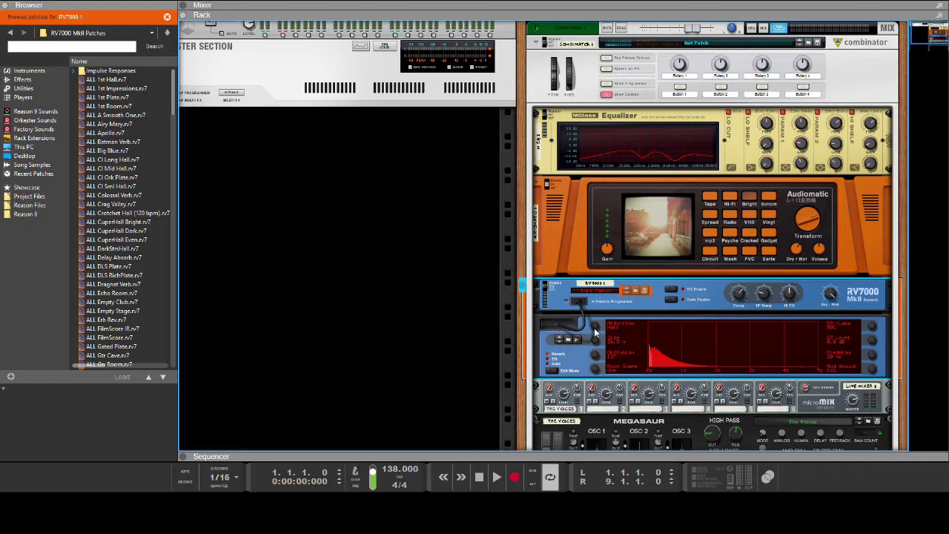
drag(594, 326, 591, 321)
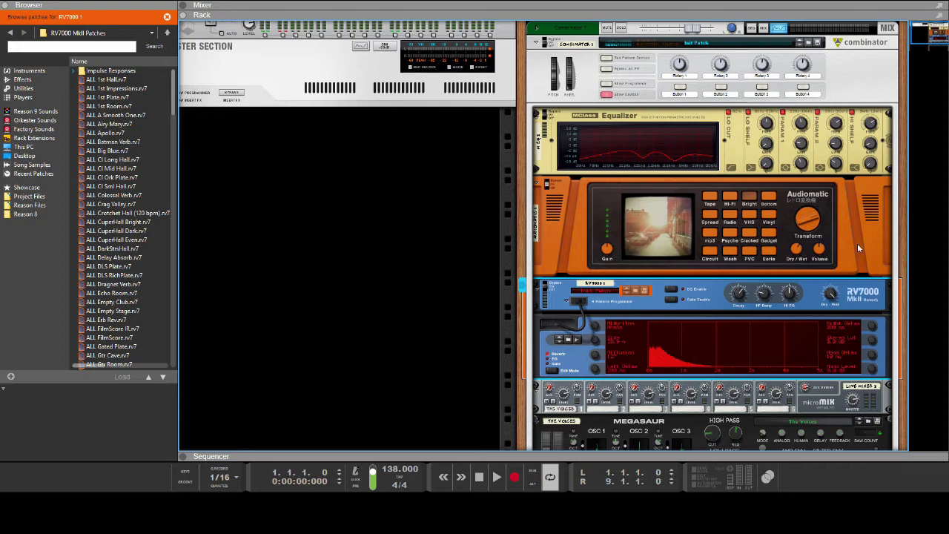
Adjust the reverb's dry/wet balance, Hi EQ and size, and fold its remote programmer.
drag(831, 291, 848, 316)
drag(793, 295, 751, 294)
drag(593, 341, 593, 323)
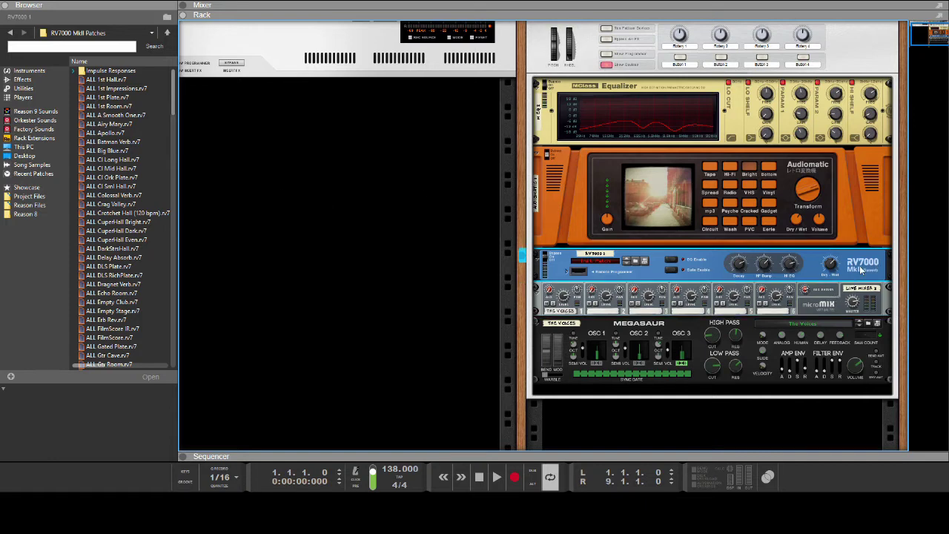
Add a Spider Audio merger and splitter above the RV7000 and unplug the reverb's input and output cables.
click(885, 223)
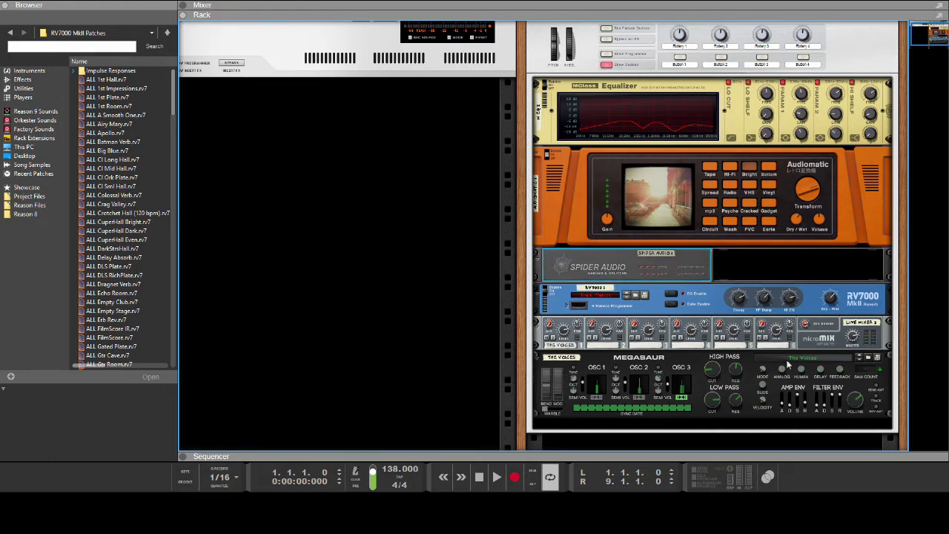
key(Tab)
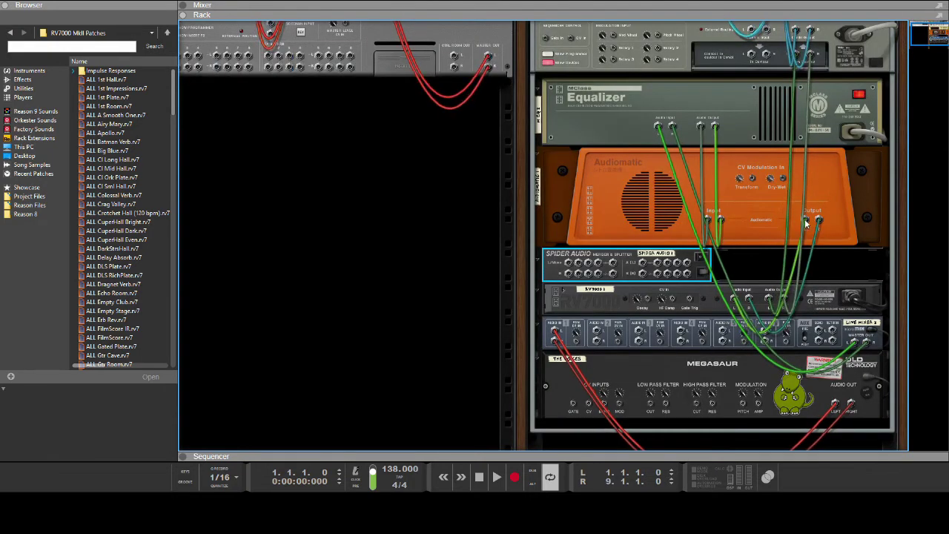
click(768, 300)
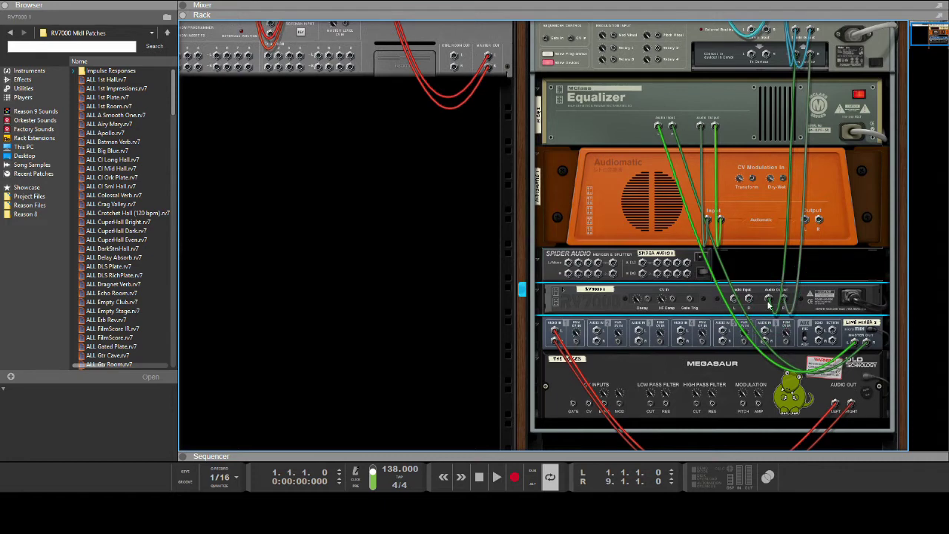
drag(770, 304, 795, 283)
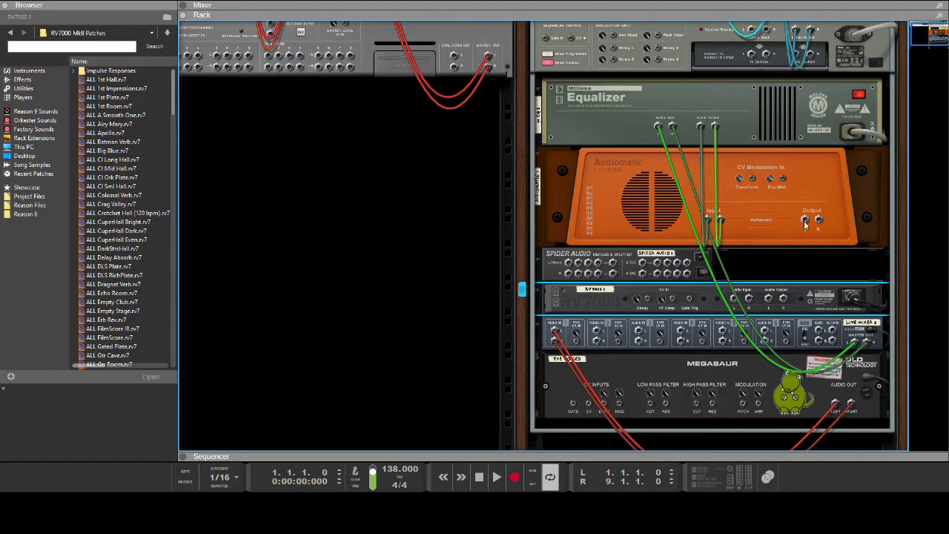
Cable the Audiomatic's output to the Spider's splitter input and unplug the Line Mixer's connections to the Megasaur and equalizer.
drag(804, 220, 644, 262)
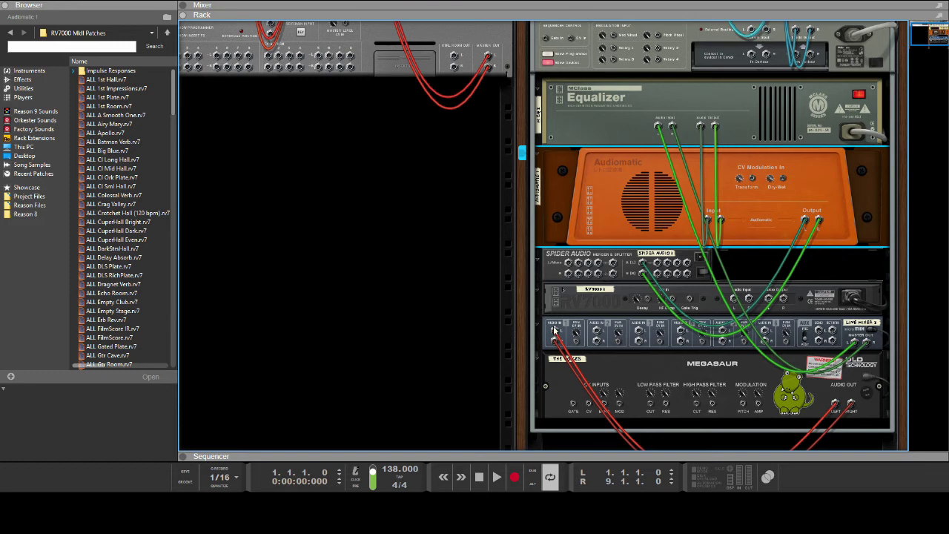
drag(555, 331, 494, 341)
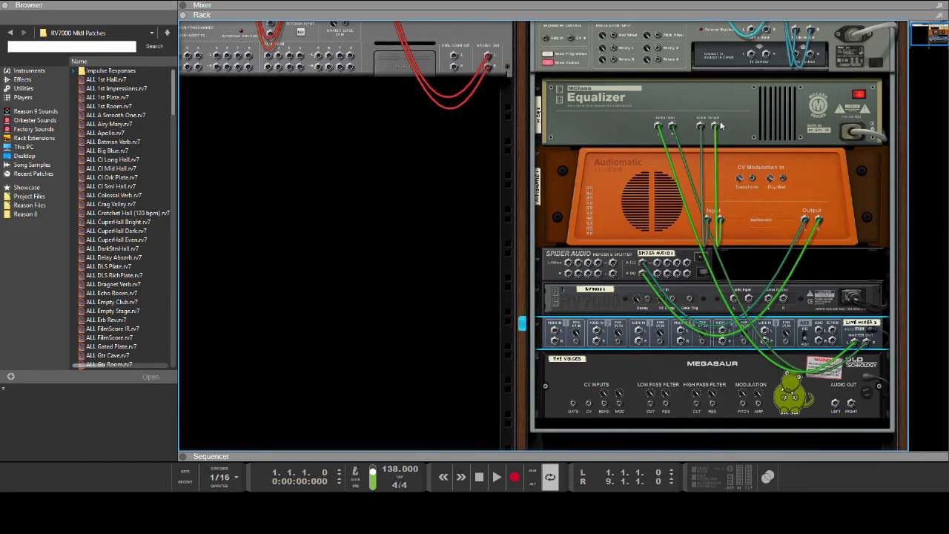
drag(659, 126, 666, 158)
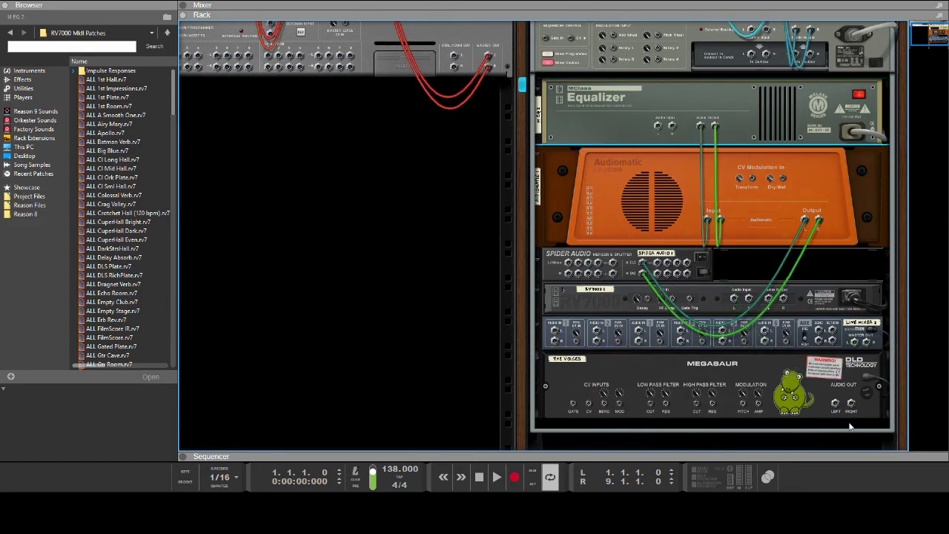
Cable the Megasaur into the equalizer, and the Spider's splits to Line Mixer channel 1 and through the reverb to channel 2.
drag(837, 403, 662, 128)
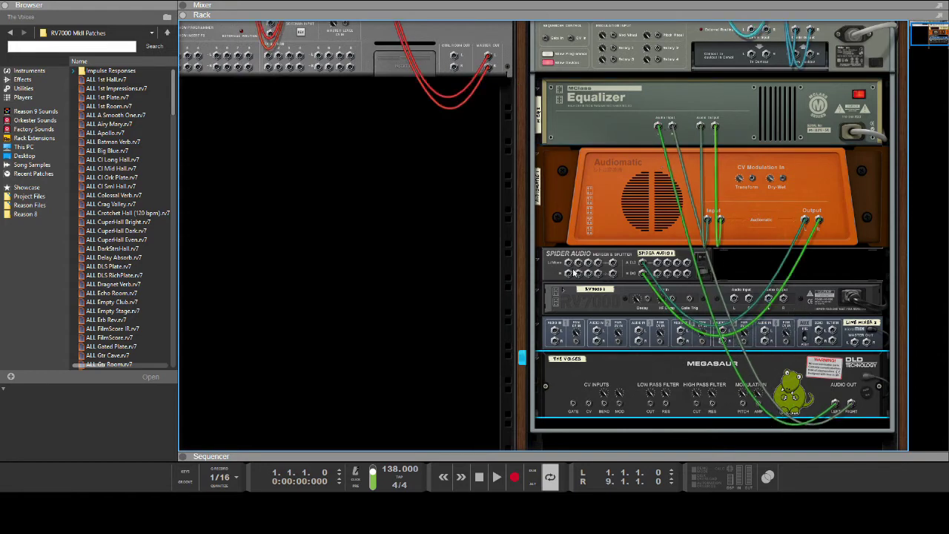
drag(656, 271, 554, 335)
drag(668, 271, 597, 331)
key(Tab)
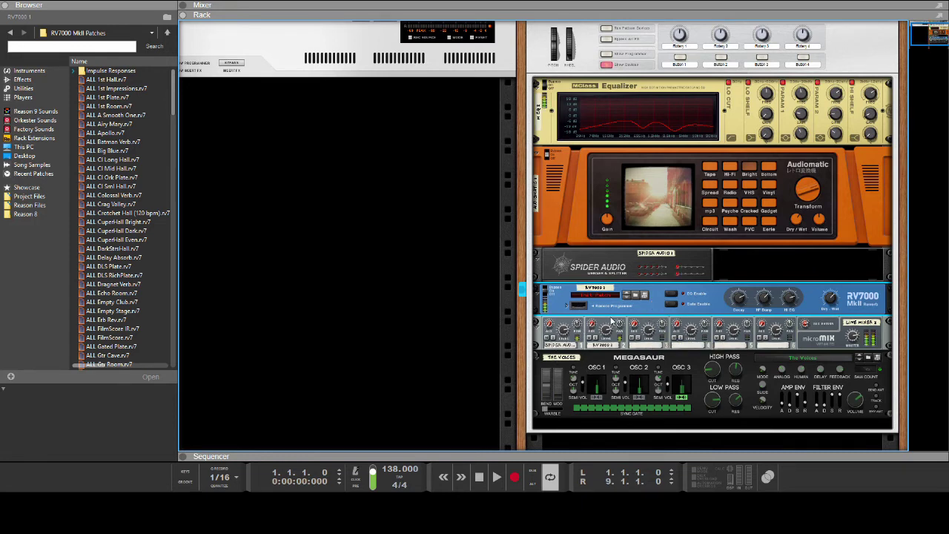
key(Tab)
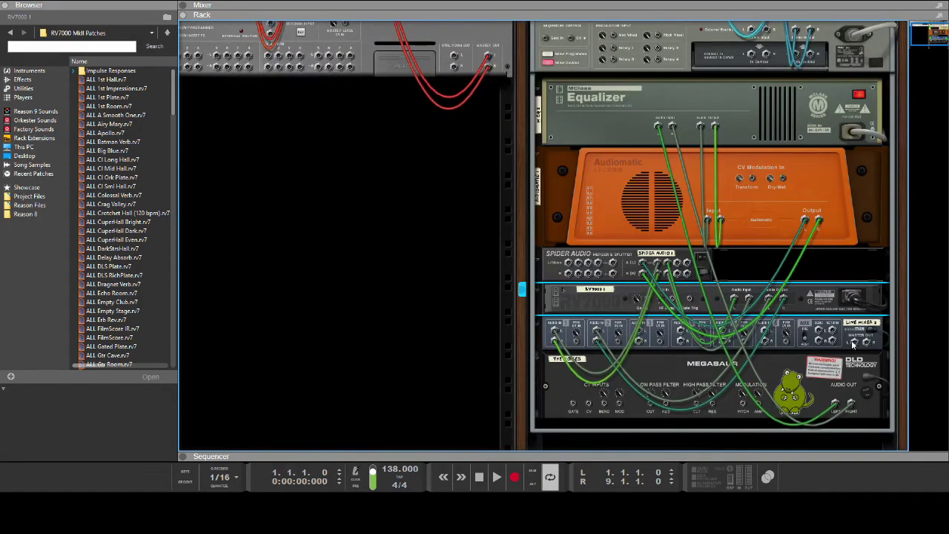
Cable the Line Mixer's master output to the Combinator's From Devices input and adjust the reverb's dry/wet and HF Damp.
drag(854, 341, 797, 74)
key(Tab)
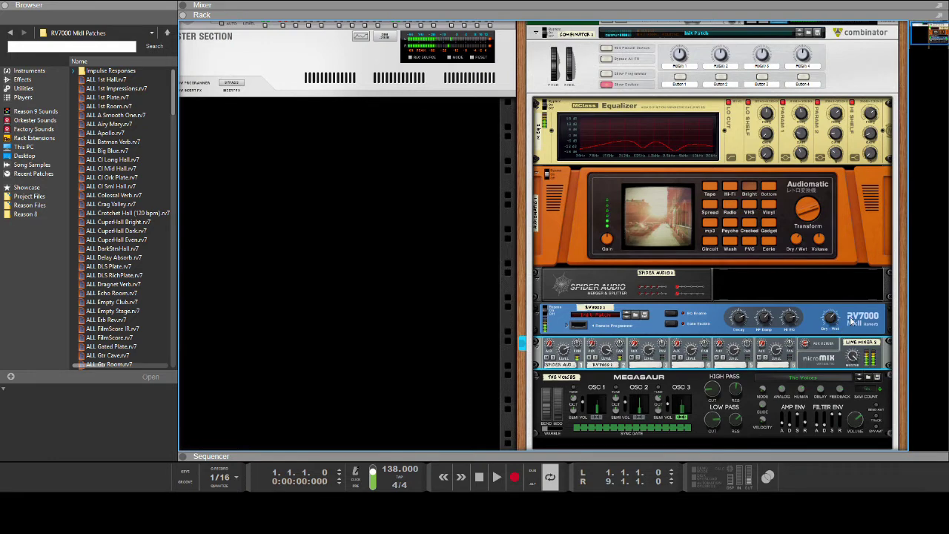
click(830, 317)
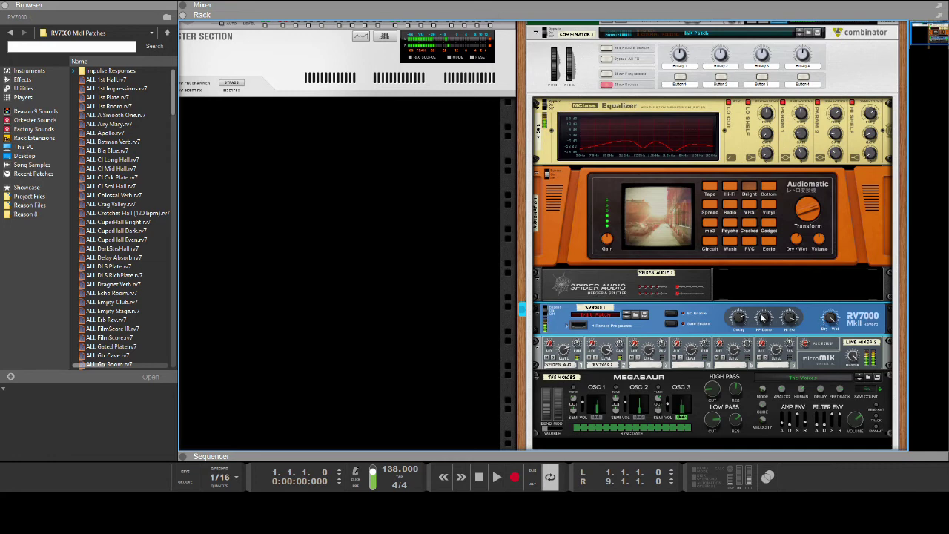
drag(763, 320, 762, 318)
Load the Megasaur pad patch into the synthesizer and adjust the attack and release of its amp envelope.
click(869, 379)
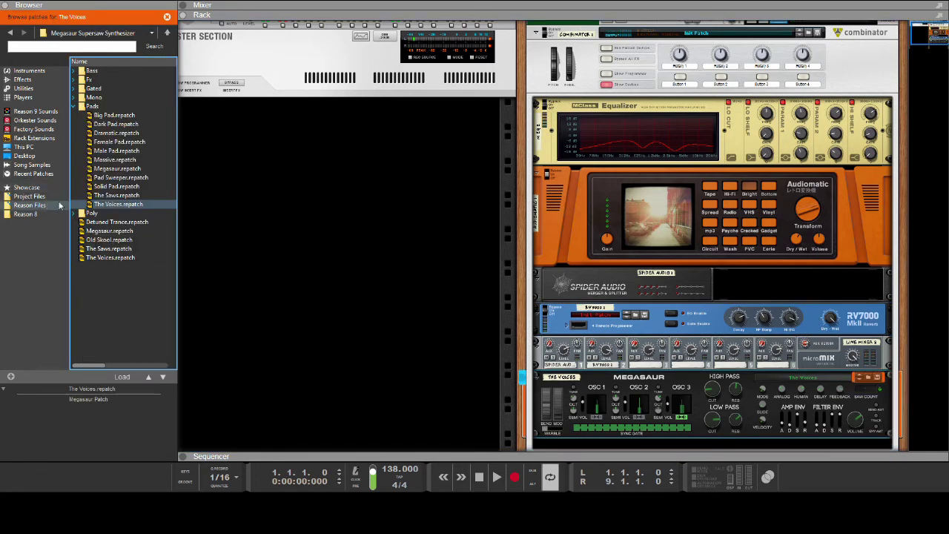
click(138, 169)
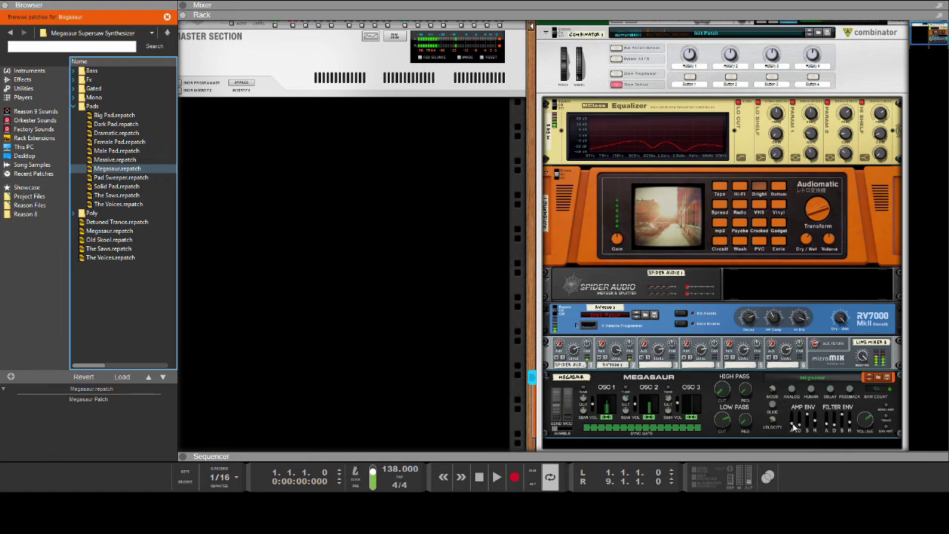
click(794, 428)
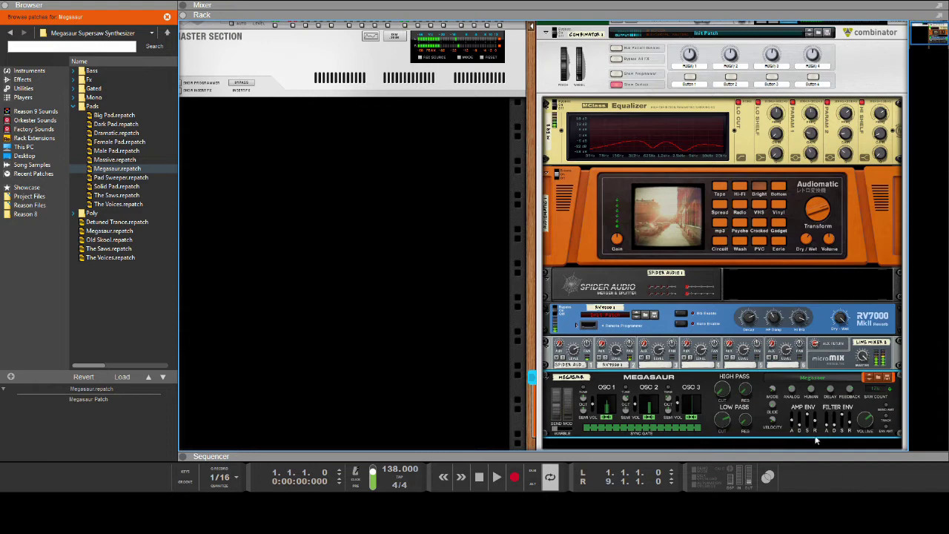
mouse_move(816, 422)
drag(816, 423, 816, 421)
click(841, 285)
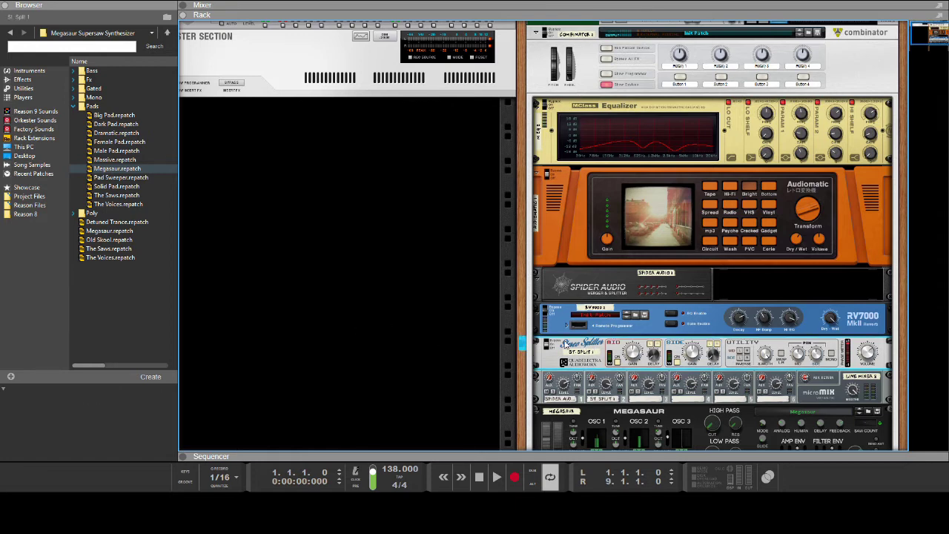
key(Tab)
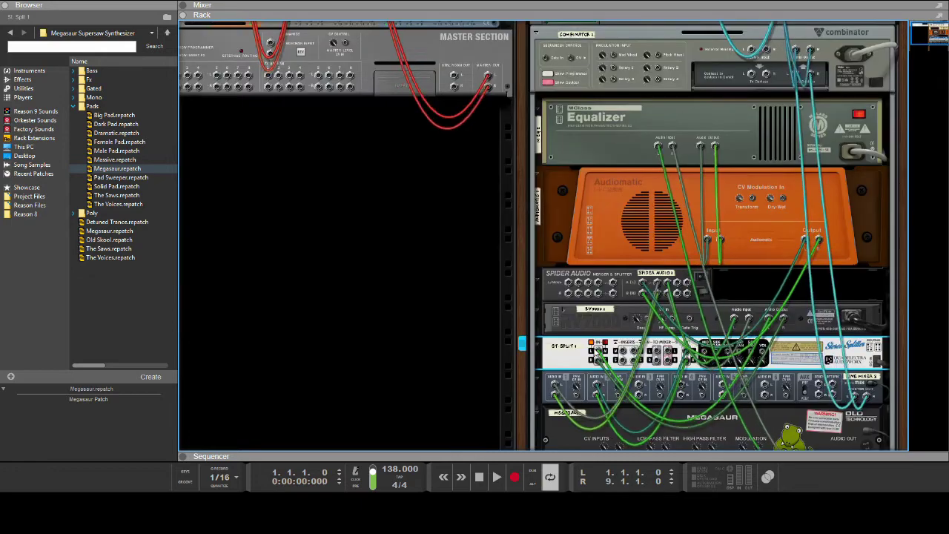
key(Tab)
key(Delete)
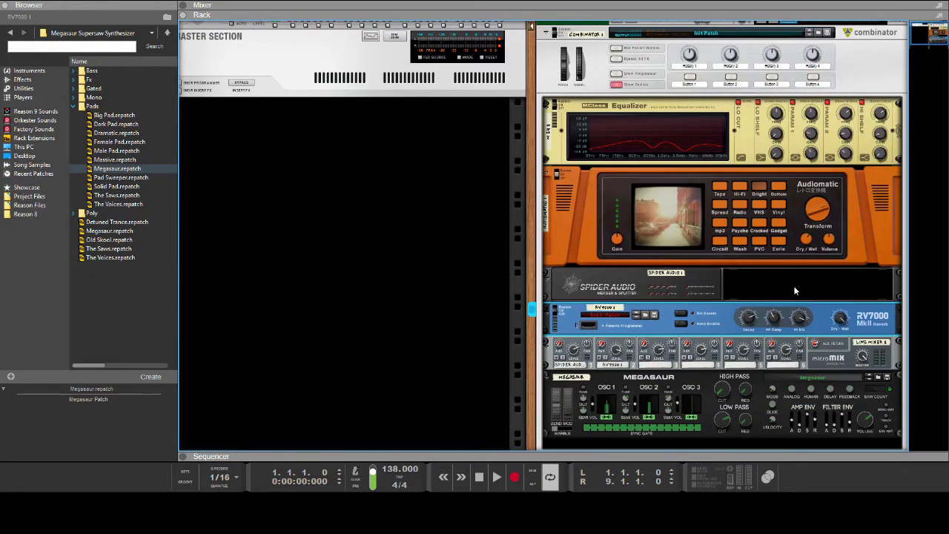
Add a Stereo Splitter above the Line Mixer and route the mixer's master output through it to the Combinator's From Devices input.
click(902, 343)
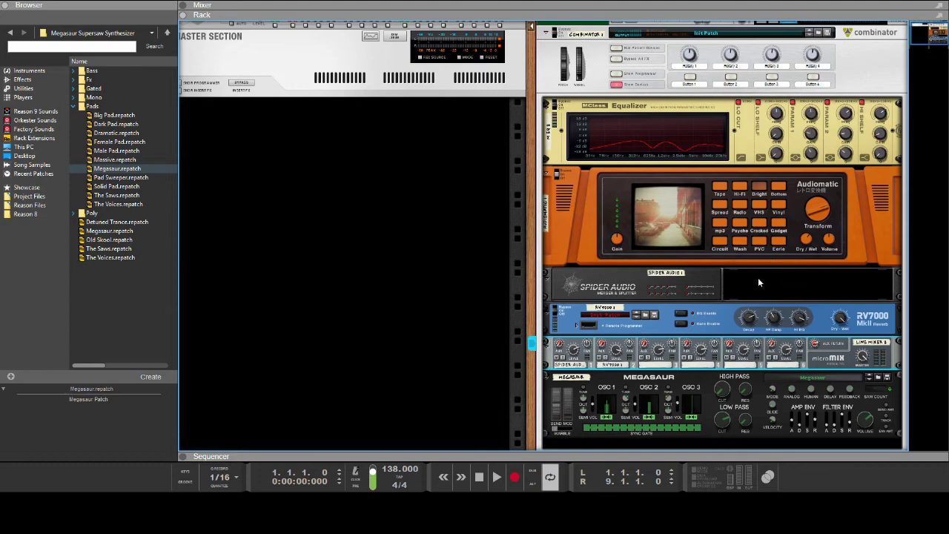
key(ctrl+z)
drag(576, 382, 614, 331)
key(Tab)
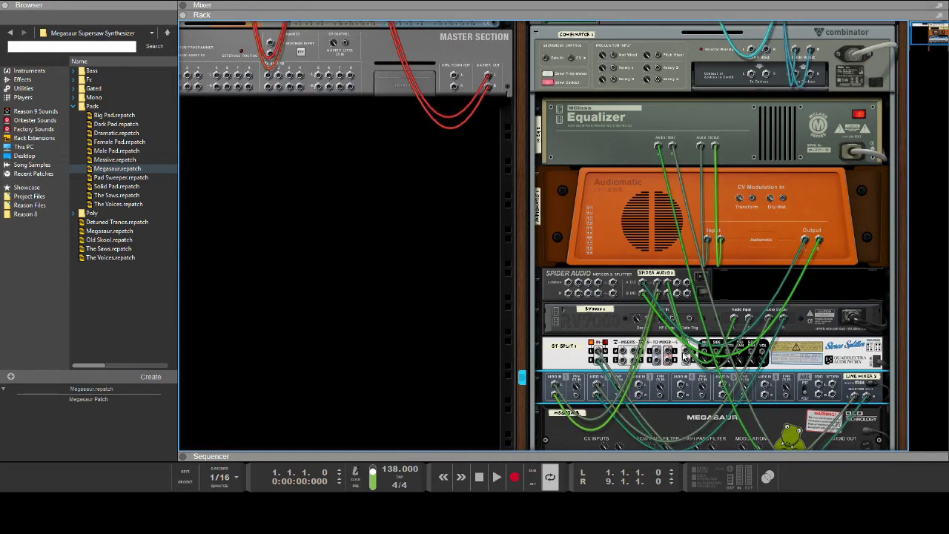
drag(708, 349, 799, 74)
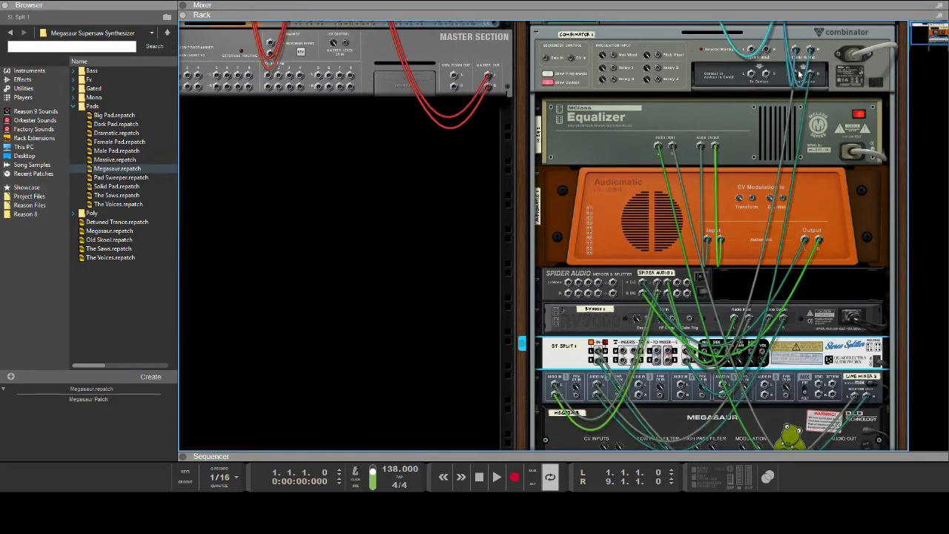
key(Tab)
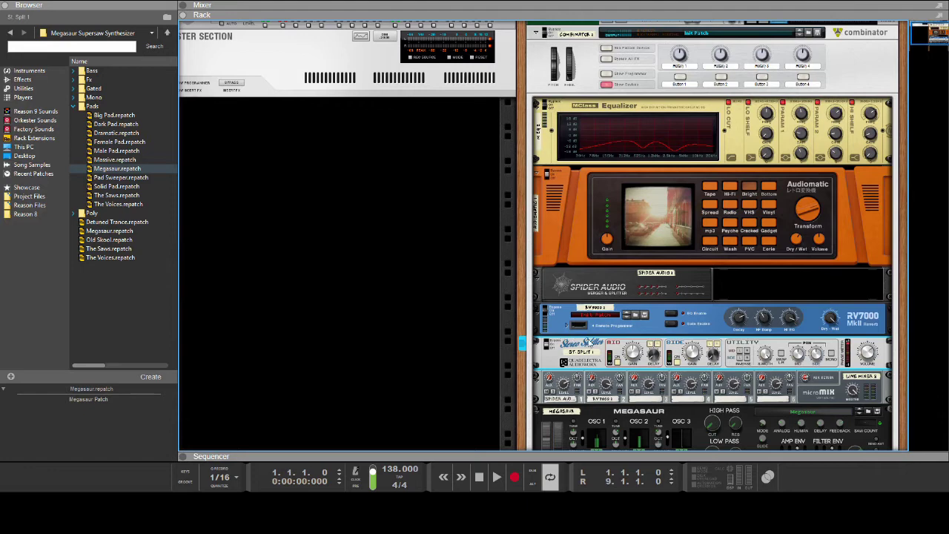
right_click(515, 207)
click(591, 415)
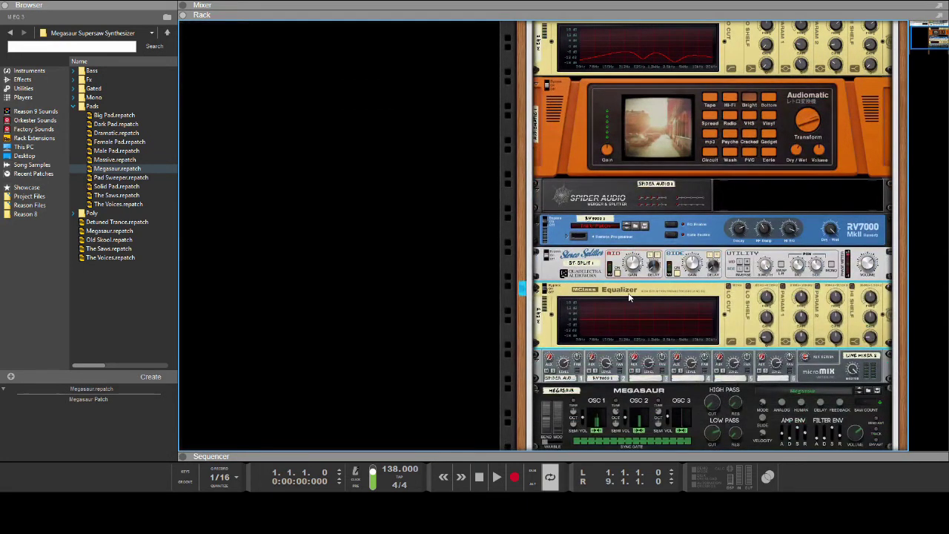
key(ctrl+z)
Add an unconnected MClass Equalizer below the Stereo Splitter and duplicate it.
click(569, 273)
click(566, 352)
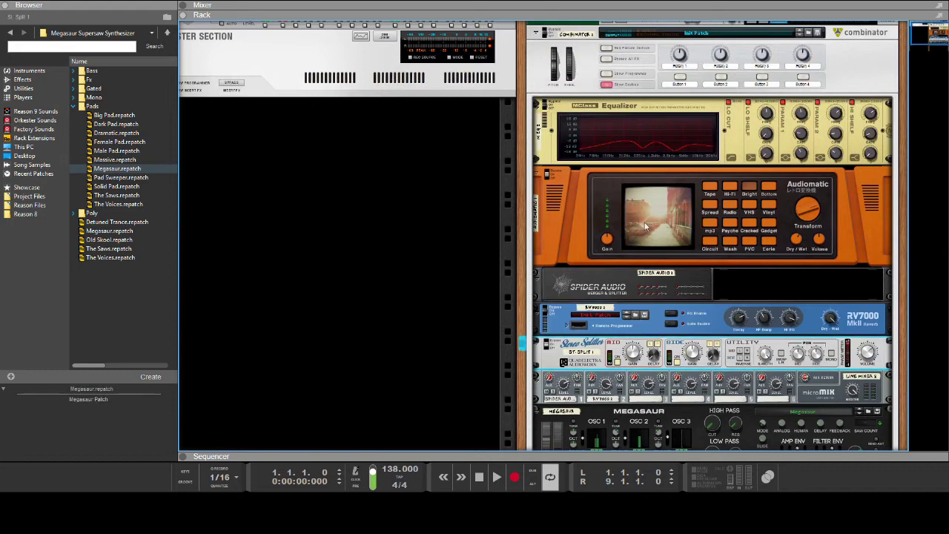
click(517, 230)
drag(633, 270, 661, 321)
Cable the Stereo Splitter's mid insert send and return through the first of the two new equalizers.
key(Tab)
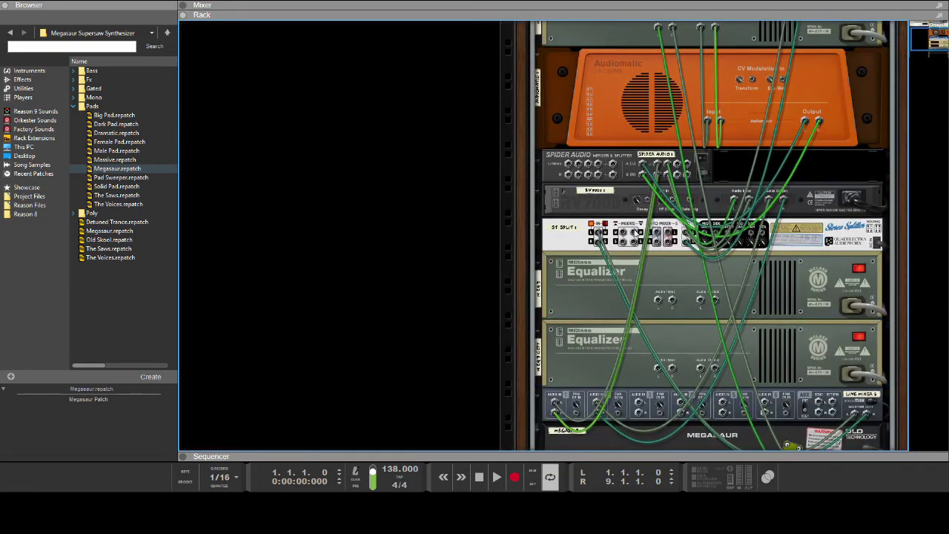
mouse_move(623, 233)
mouse_down()
mouse_move(668, 304)
mouse_move(635, 234)
mouse_up()
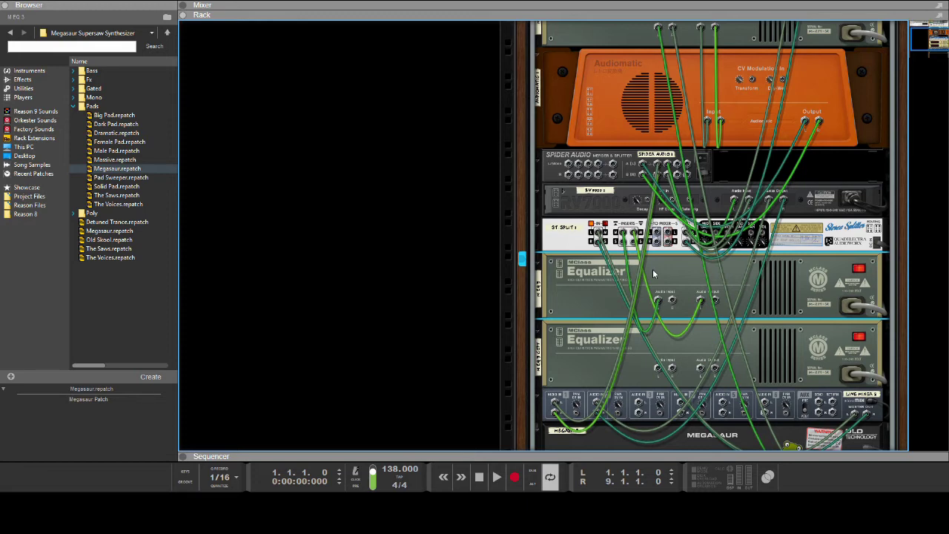
click(363, 245)
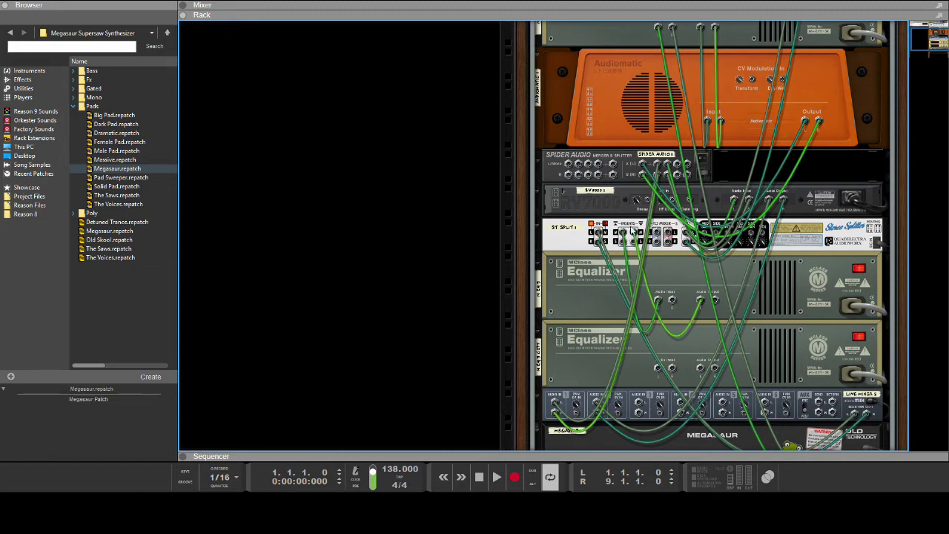
key(Tab)
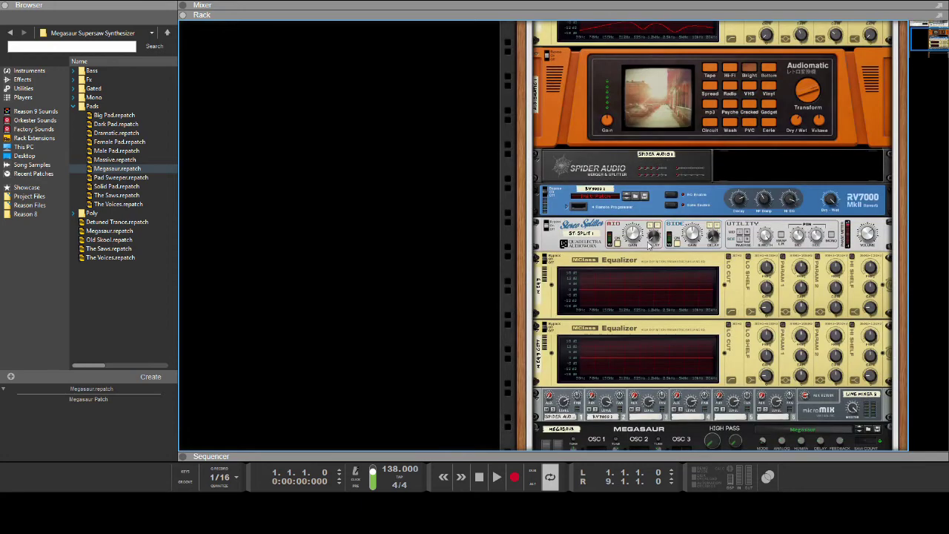
Cable the Stereo Splitter's side insert send and return through the duplicated equalizer.
click(594, 230)
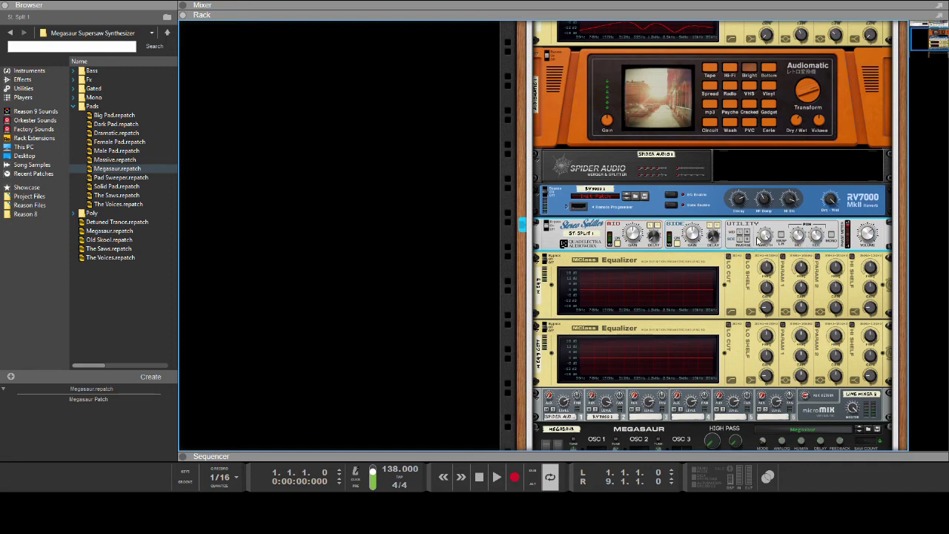
mouse_move(765, 235)
key(Tab)
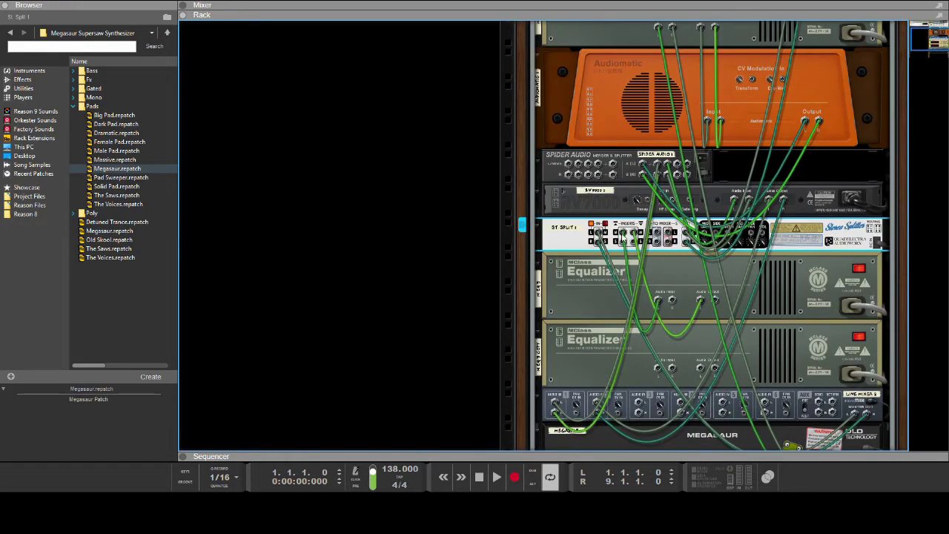
click(760, 283)
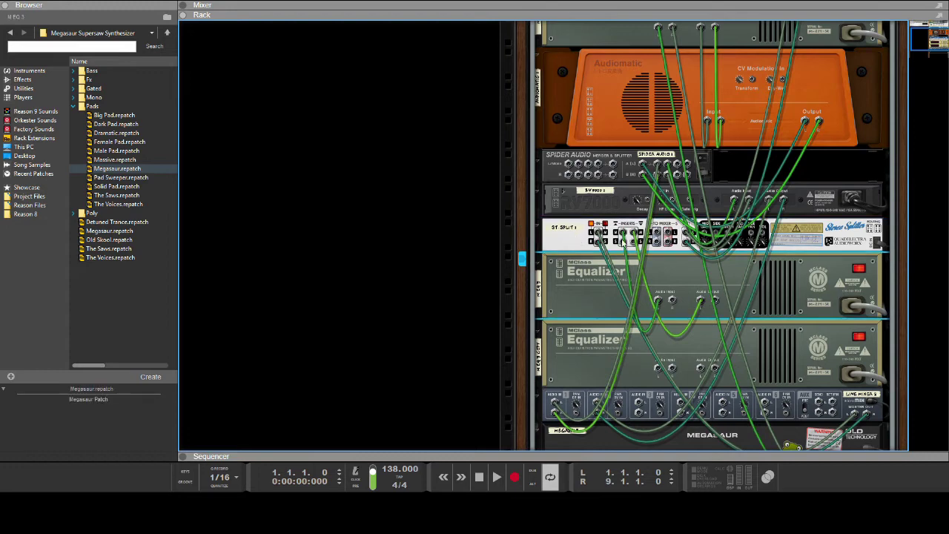
drag(623, 242, 658, 369)
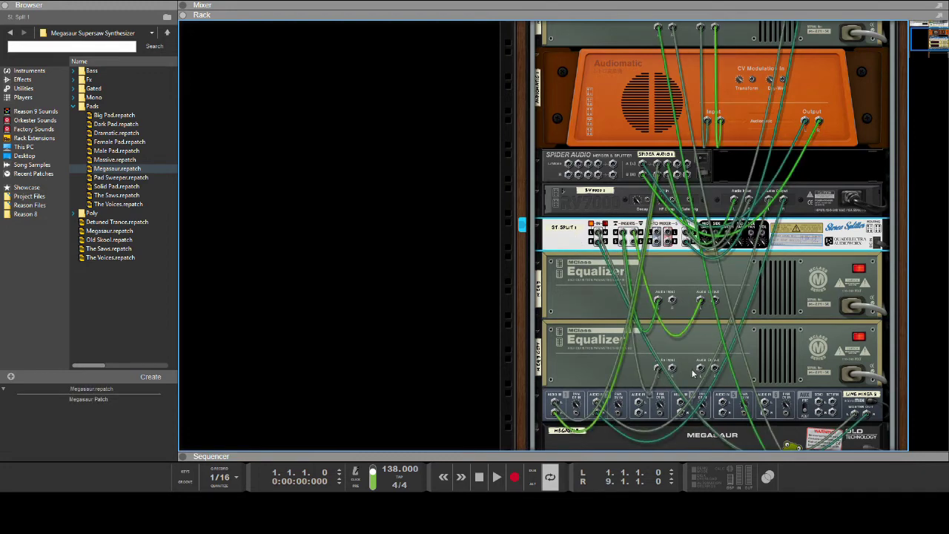
click(700, 373)
key(Tab)
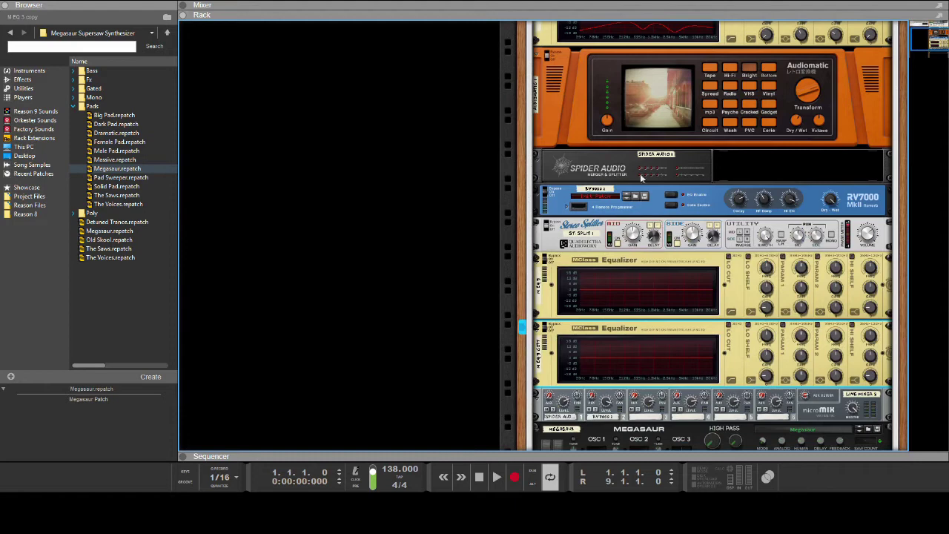
Mute the splitter's side signal, enable Lo Cut on the mid equalizer and shape a gentle Parametric 1 cut around 200 Hz.
click(676, 250)
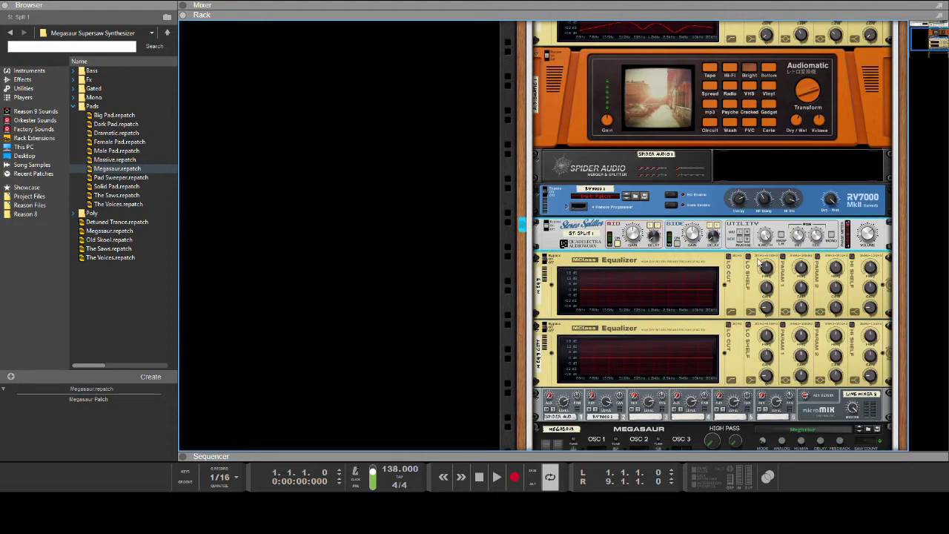
click(747, 265)
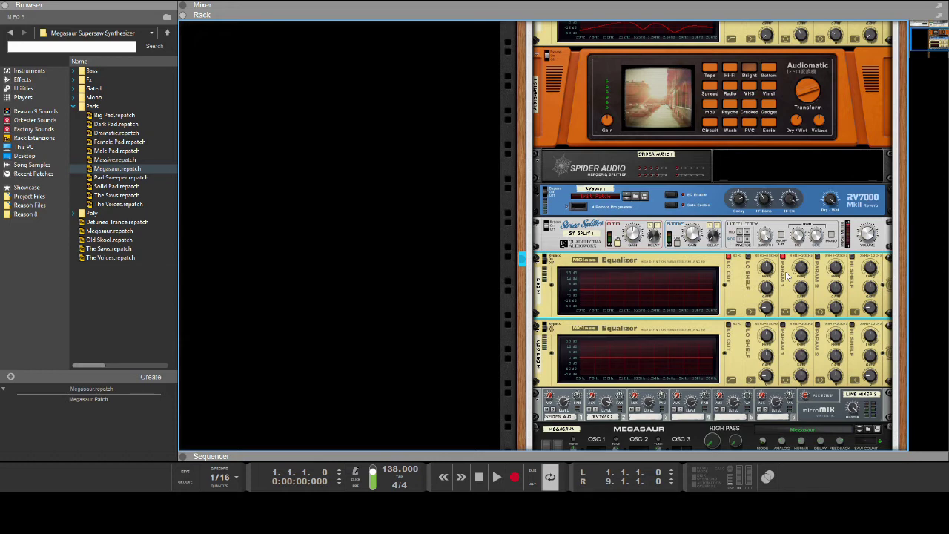
drag(788, 275, 813, 276)
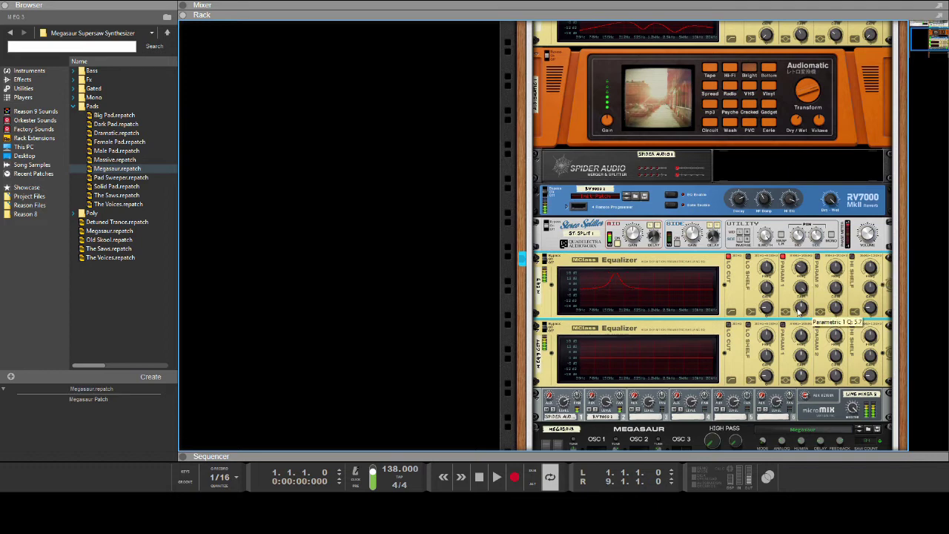
mouse_move(798, 310)
mouse_down()
mouse_move(806, 313)
mouse_move(810, 296)
mouse_move(807, 309)
mouse_up()
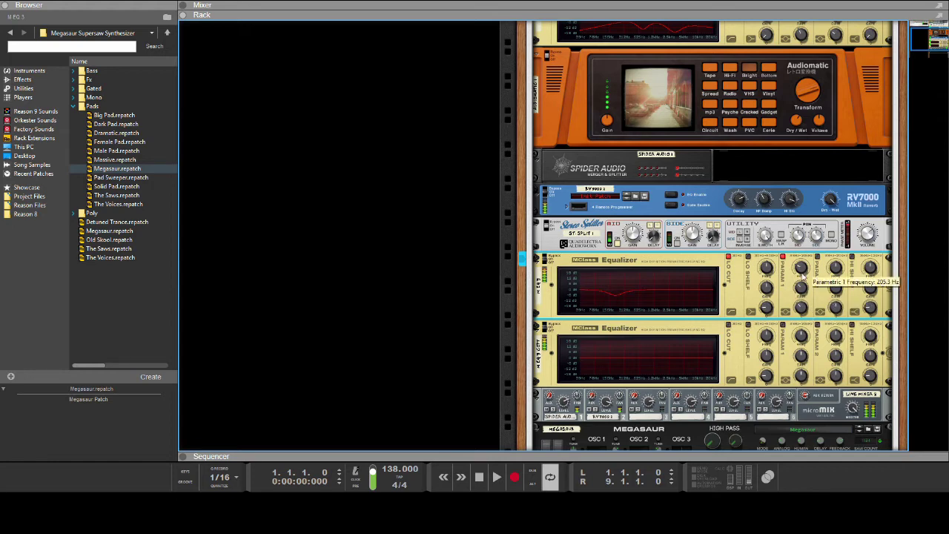
drag(802, 269, 802, 276)
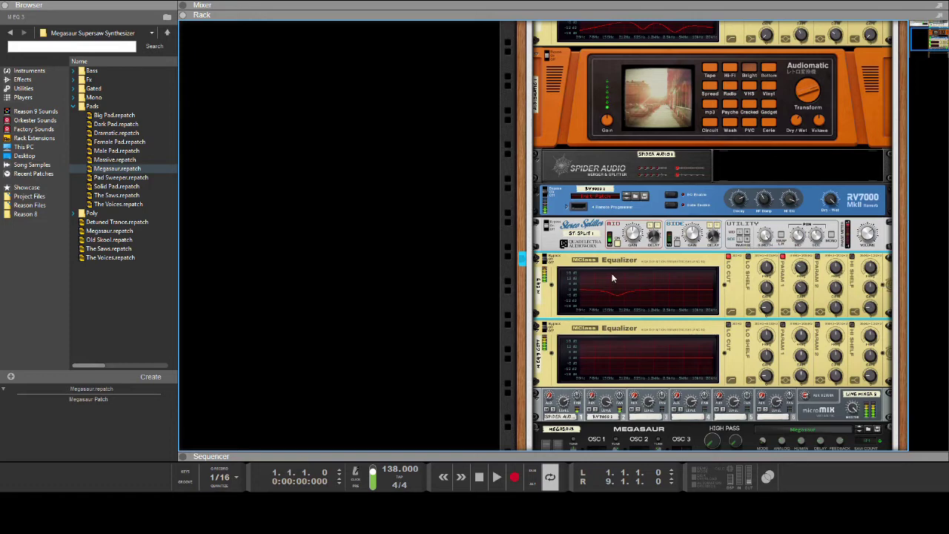
Switch the splitter to the side signal only and boost the side equalizer's Hi Shelf around 6.5 kHz.
click(623, 247)
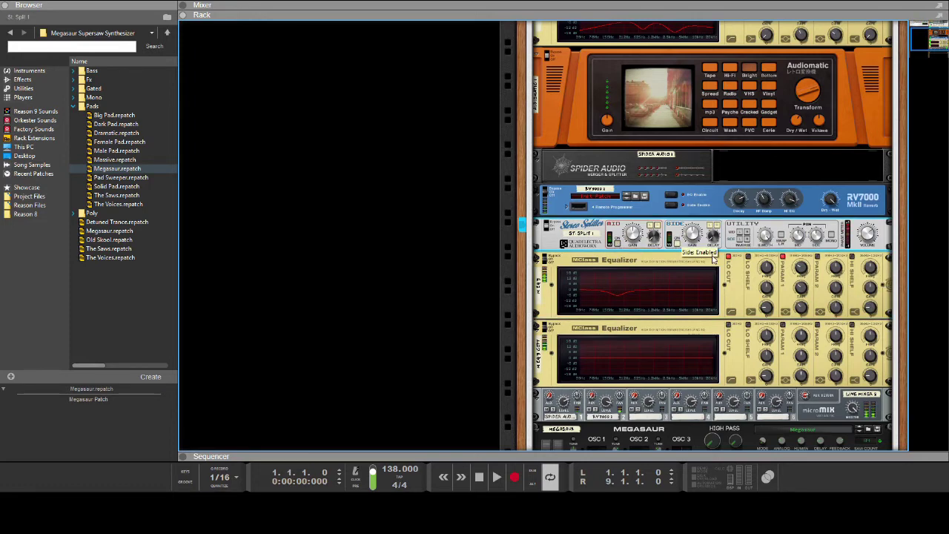
click(852, 325)
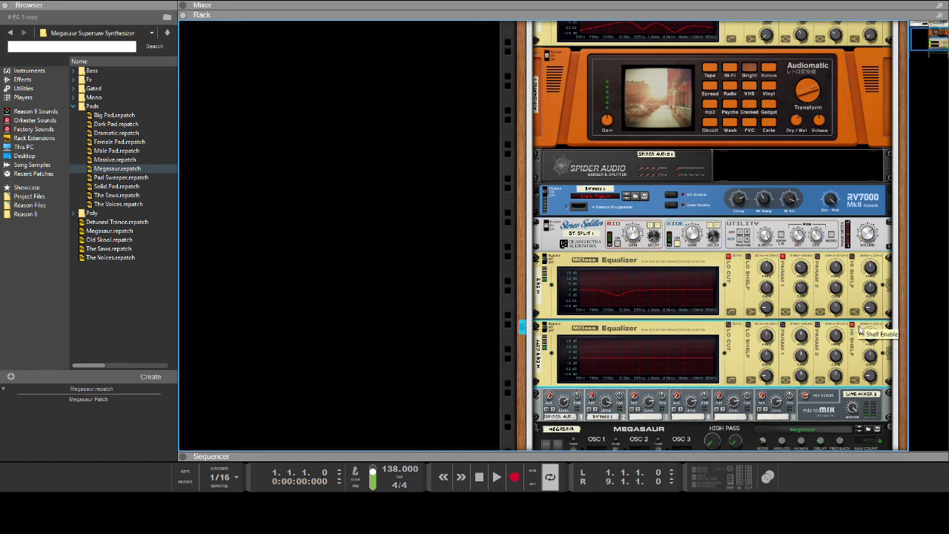
drag(872, 359, 859, 323)
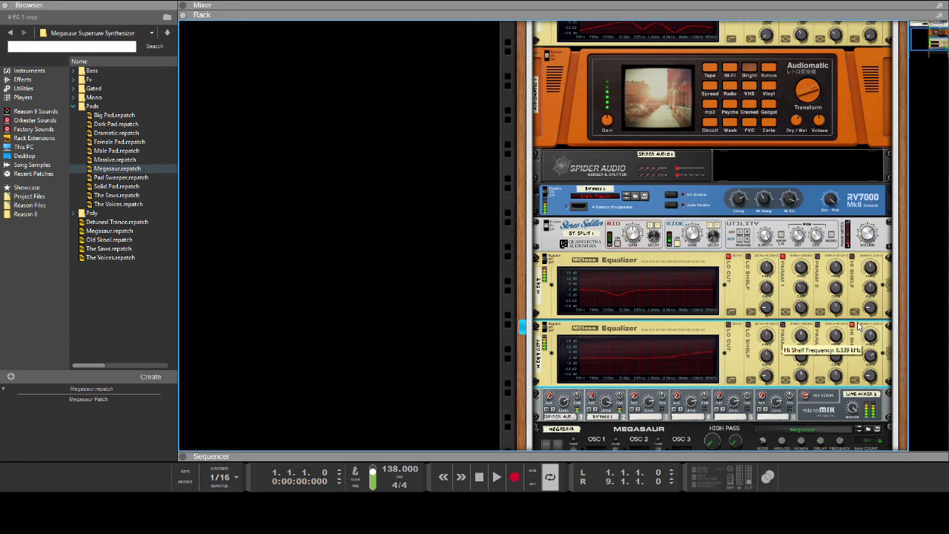
drag(867, 358, 870, 353)
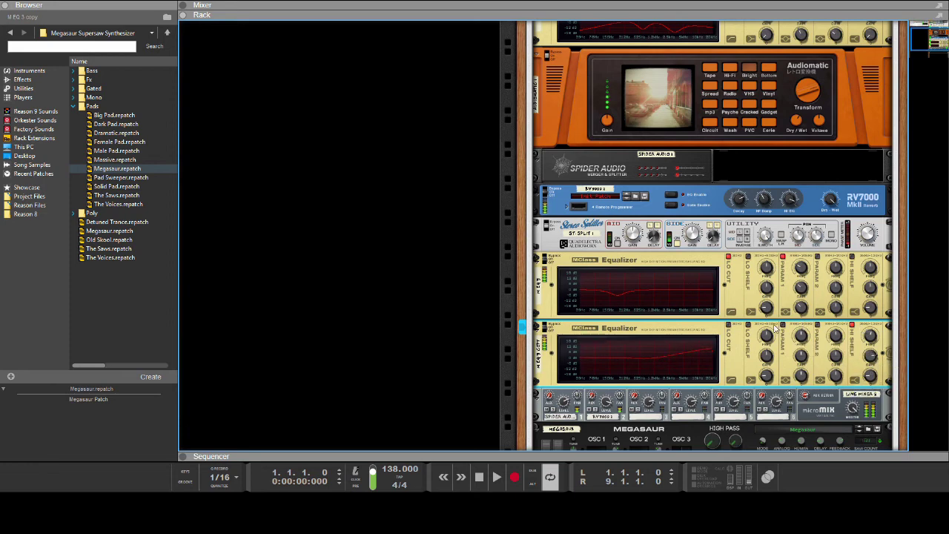
Enable Parametric 1 on the side equalizer and shape a narrow low-mid cut near the one on the mid equalizer.
drag(804, 356, 815, 392)
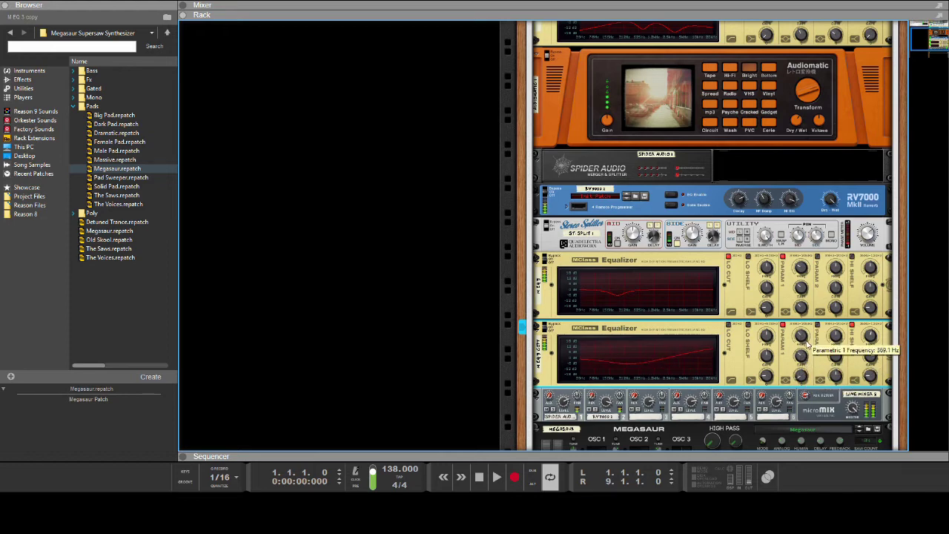
mouse_move(808, 345)
mouse_down()
mouse_move(797, 369)
mouse_move(802, 360)
mouse_up()
click(807, 290)
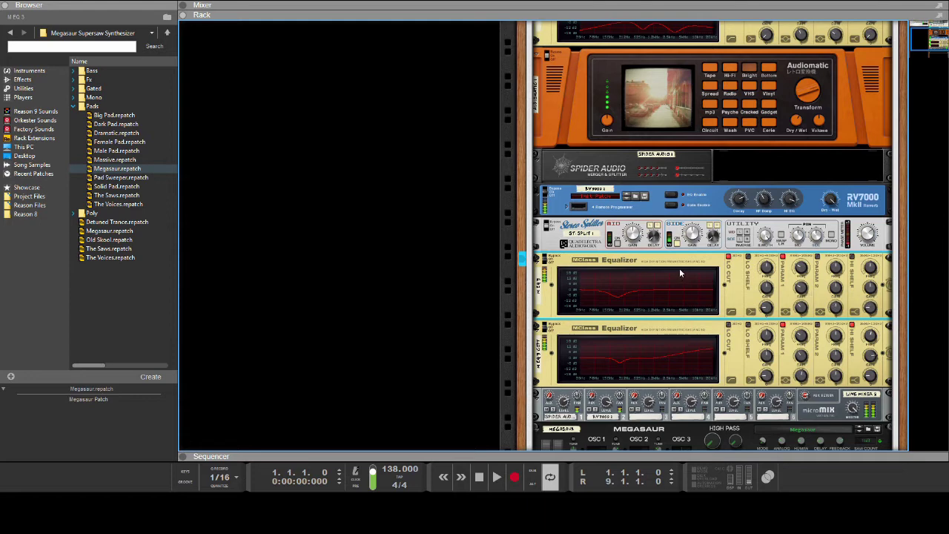
Re-enable the Stereo Splitter's mid signal and balance its mid gain against the side, resetting the gain once.
click(616, 249)
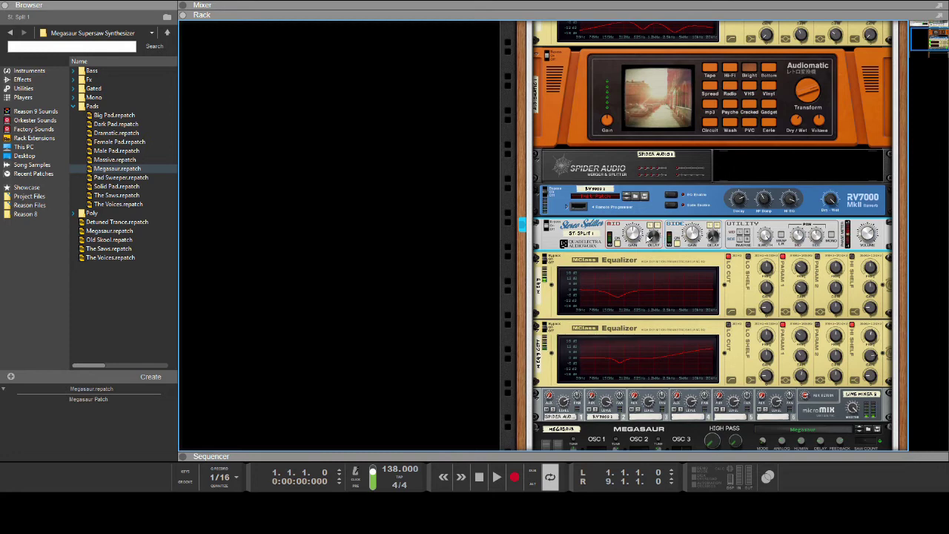
mouse_move(637, 237)
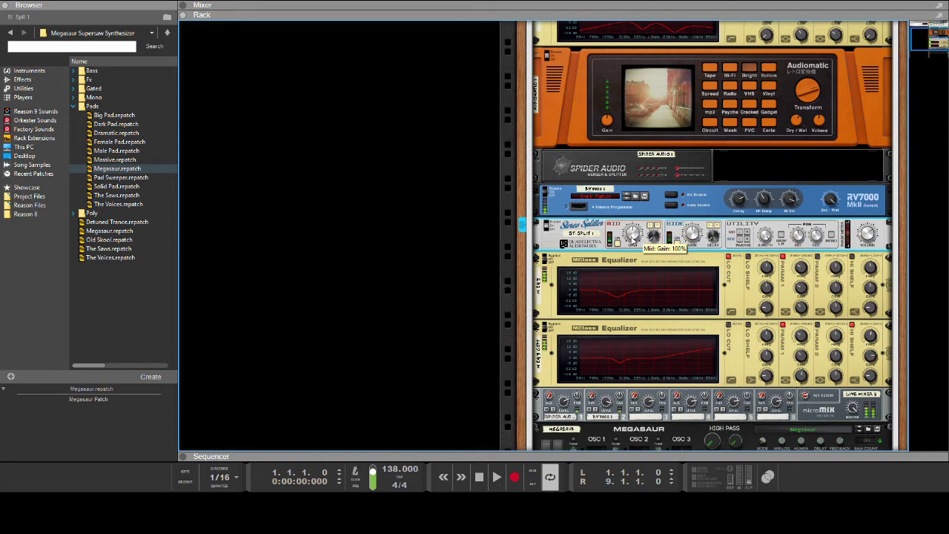
drag(635, 236, 652, 253)
ctrl+click(634, 235)
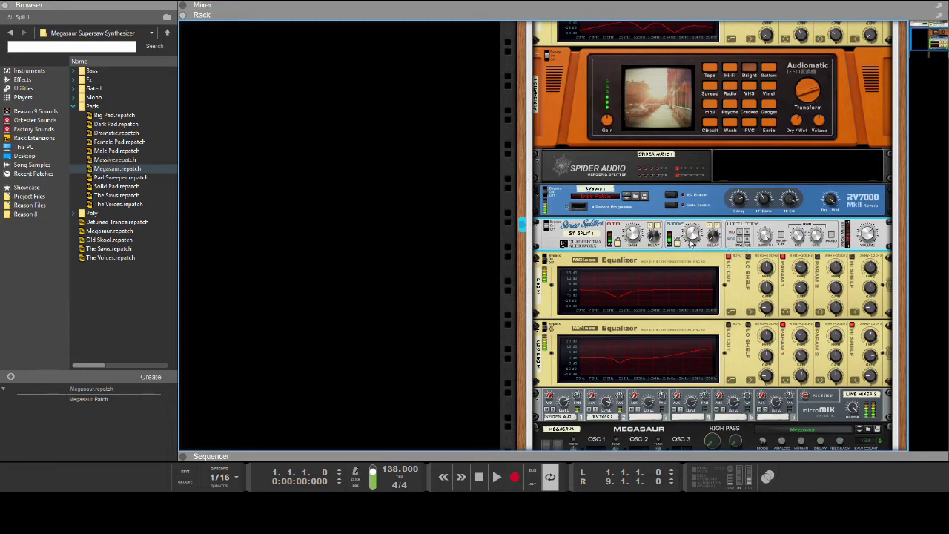
drag(635, 234, 634, 230)
Adjust the amp envelope of the Megasaur synthesizer at the end of the Combinator.
scroll(630, 283, down, 4)
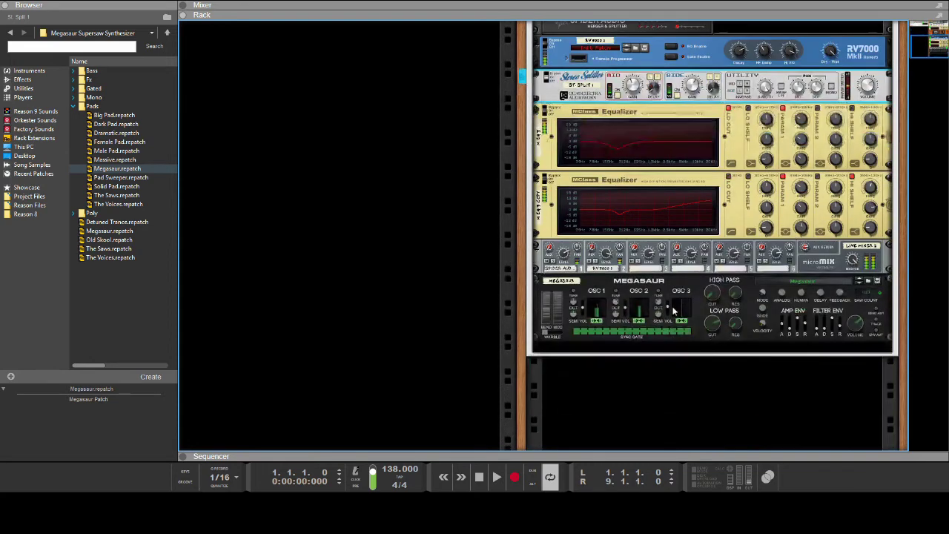
click(791, 334)
drag(790, 331, 799, 321)
mouse_move(802, 324)
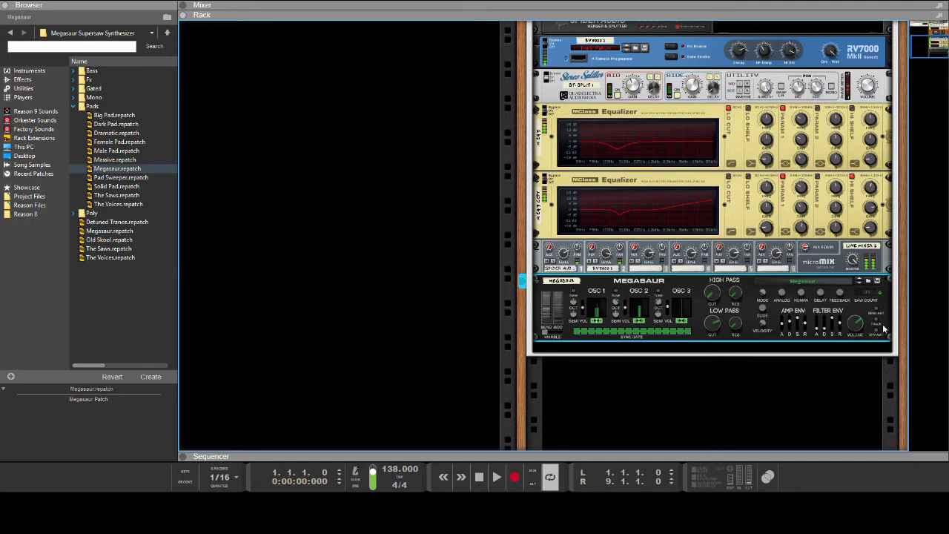
Rename the pad's Combinator as Pad and fold the device.
scroll(367, 300, up, 3)
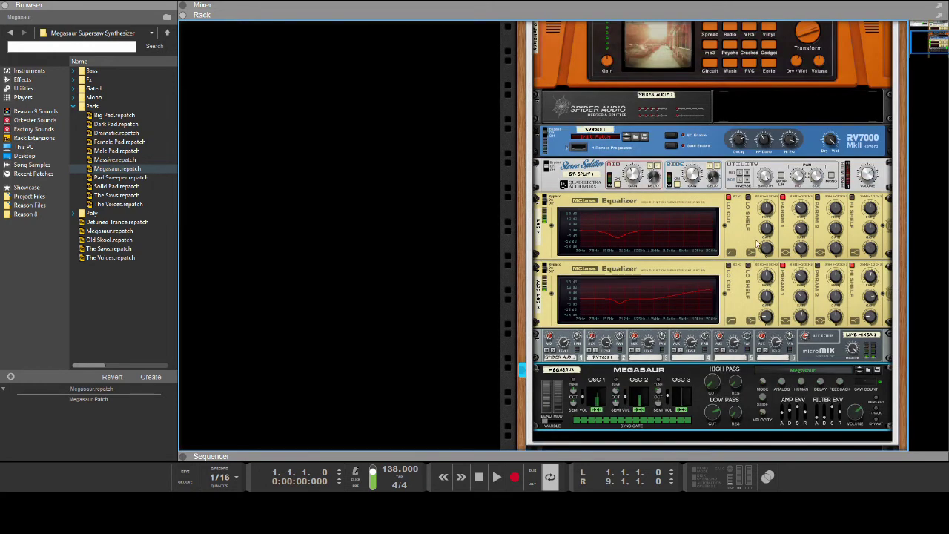
scroll(368, 300, up, 7)
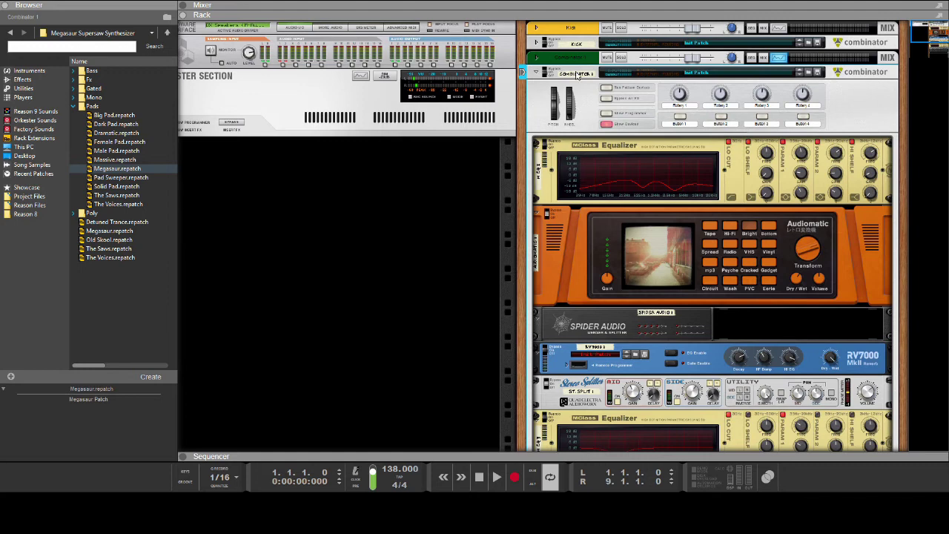
click(577, 74)
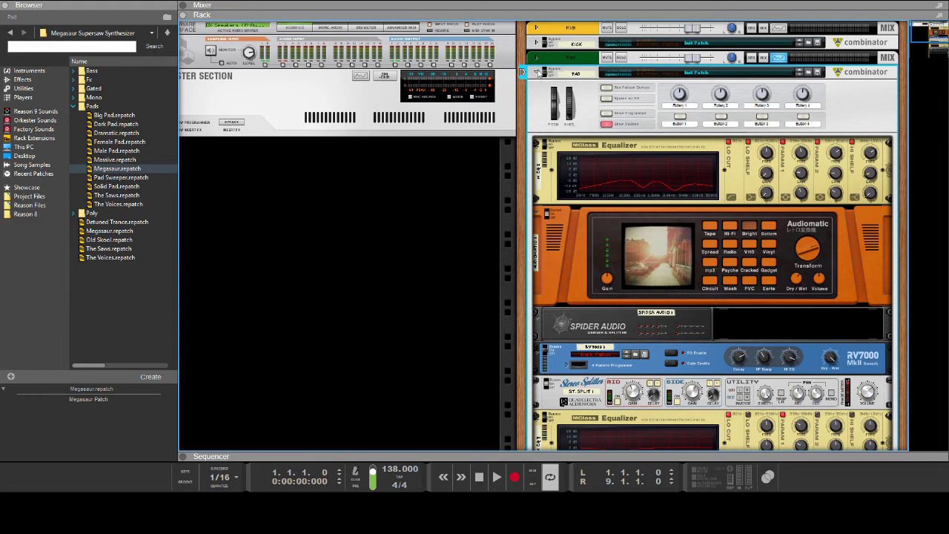
click(537, 73)
Add a Scales & Chords player to the Pad Combinator, set to E Minor with Open Chords and Oct Down enabled.
click(857, 76)
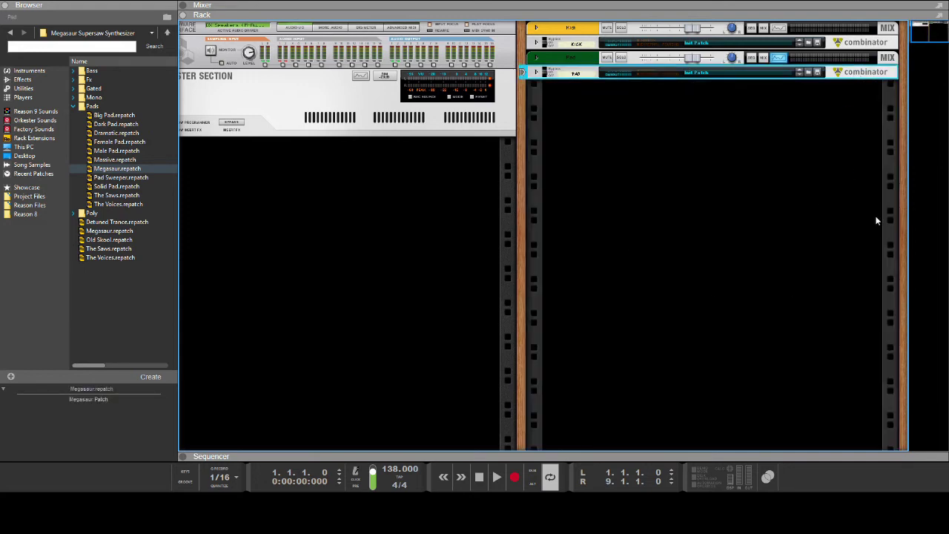
right_click(816, 233)
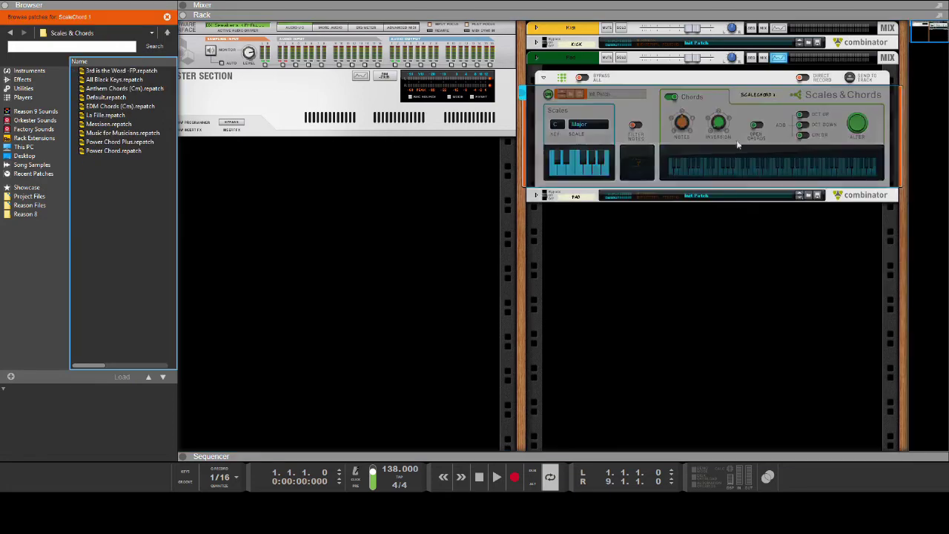
click(585, 124)
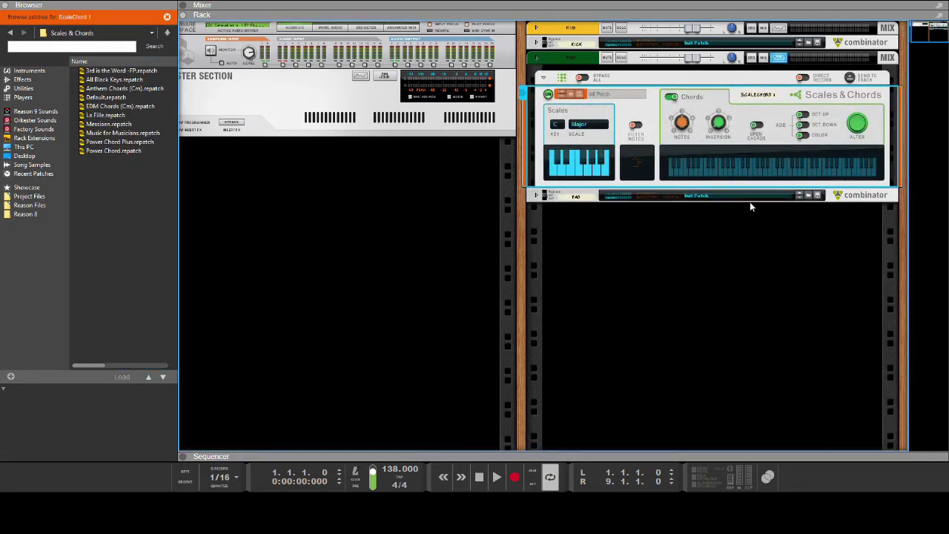
click(632, 155)
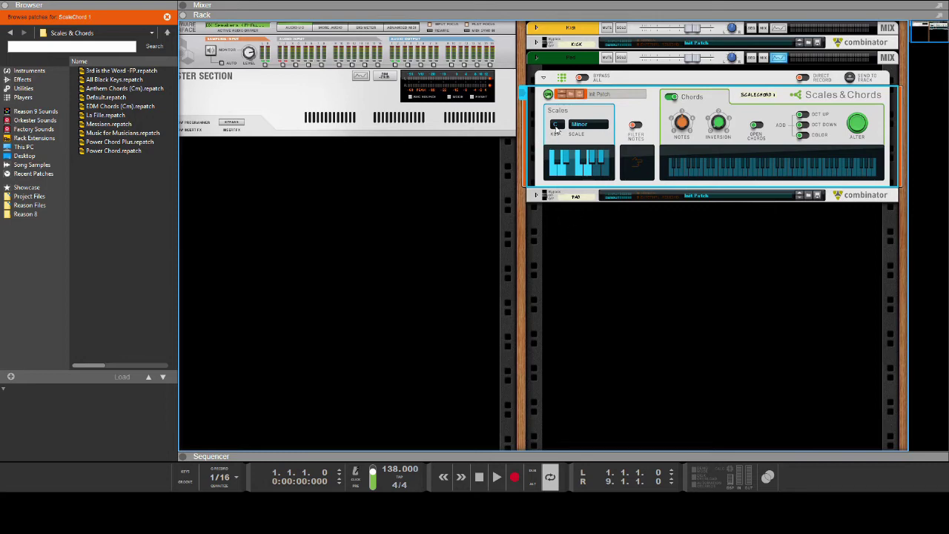
click(579, 176)
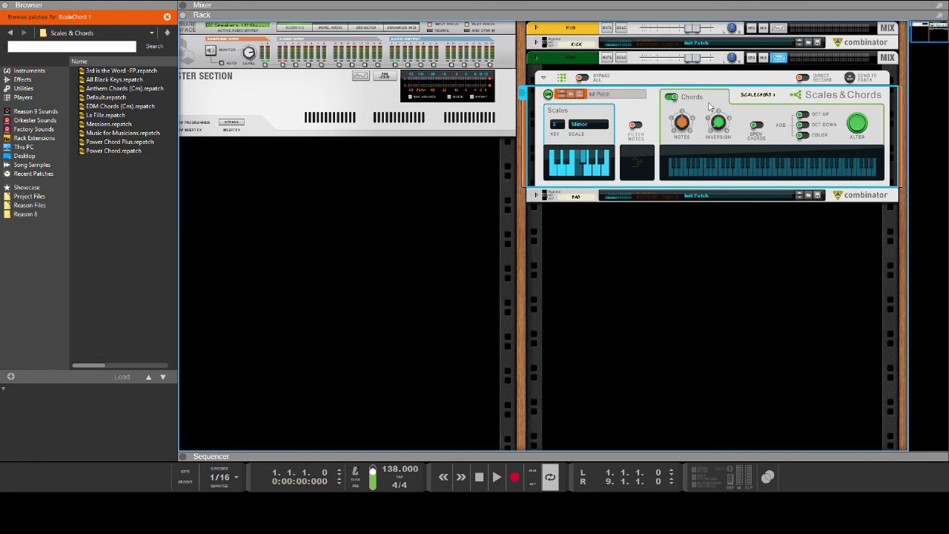
click(757, 125)
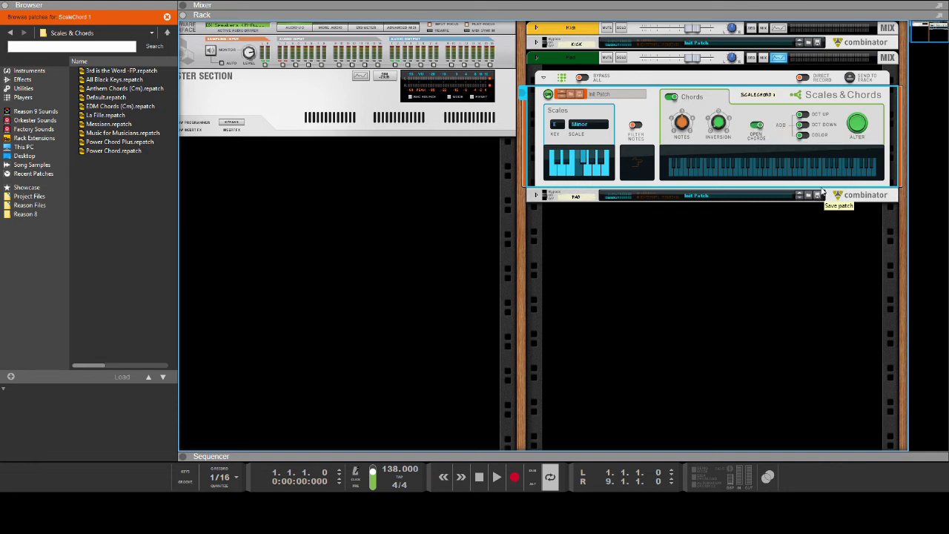
click(803, 124)
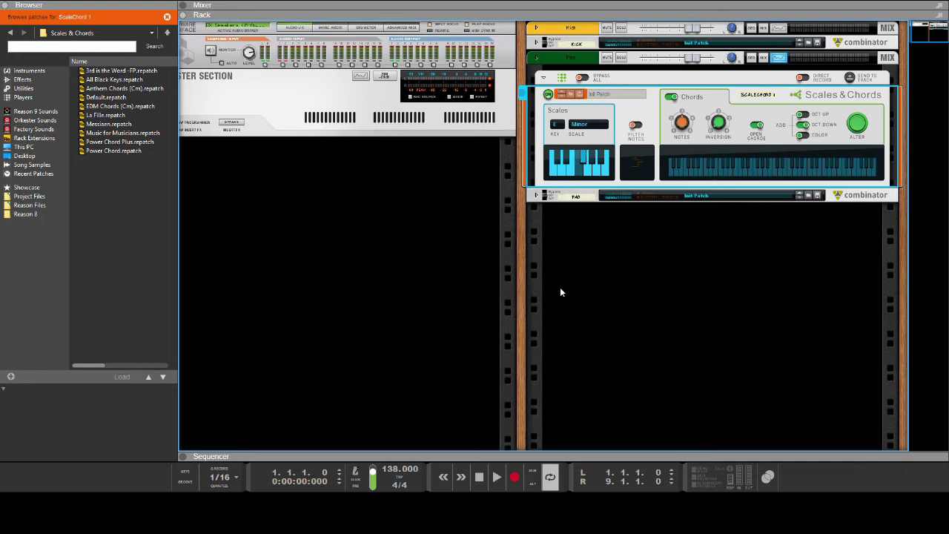
Raise the Pad channel's mixer fader while the loop plays, and stop playback back at the song start.
key(F7)
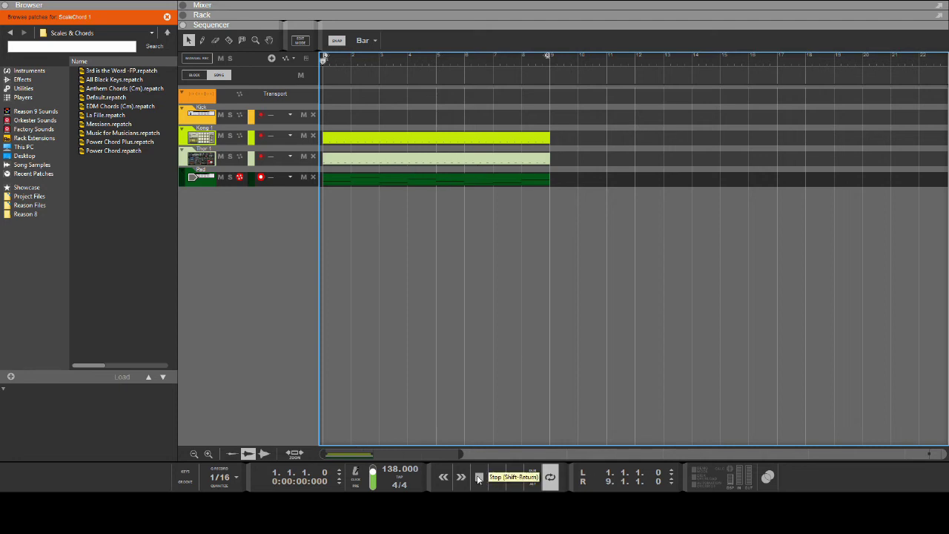
click(595, 15)
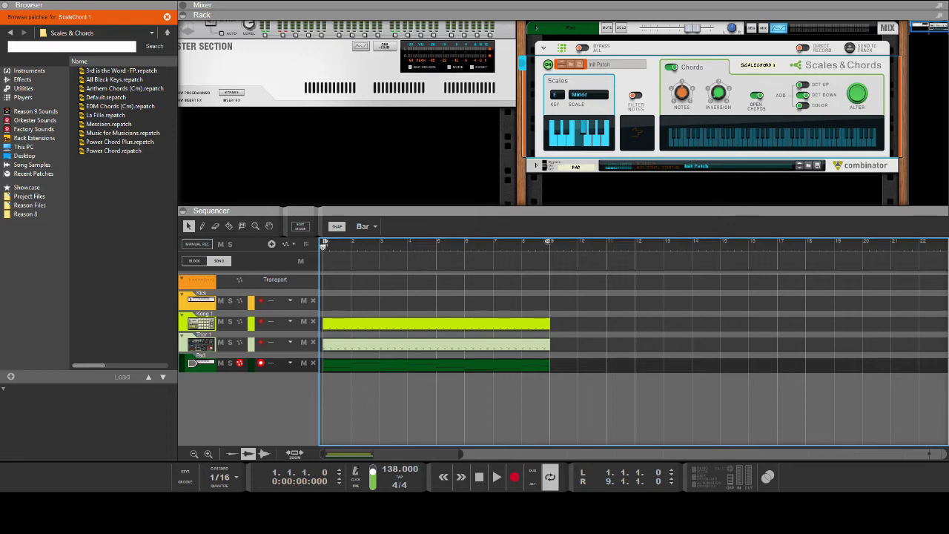
click(497, 477)
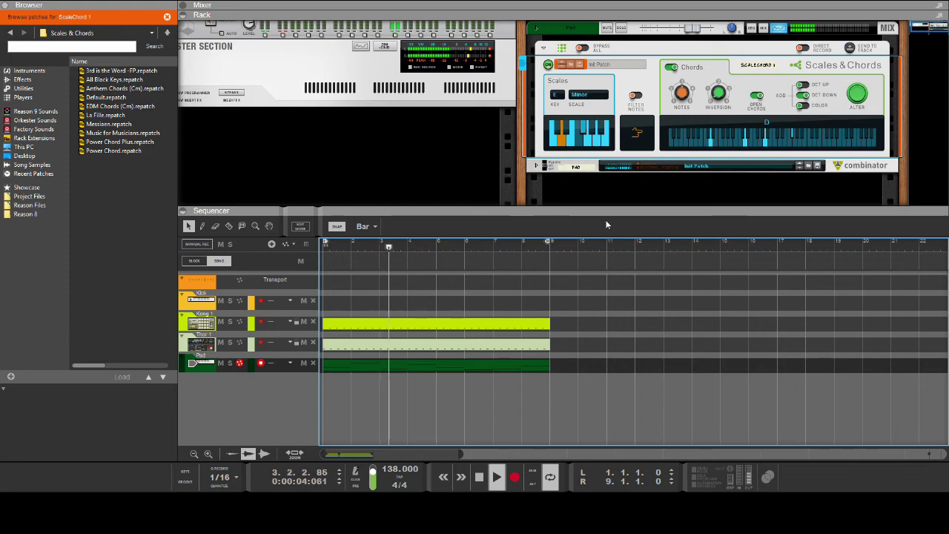
drag(808, 13, 812, 146)
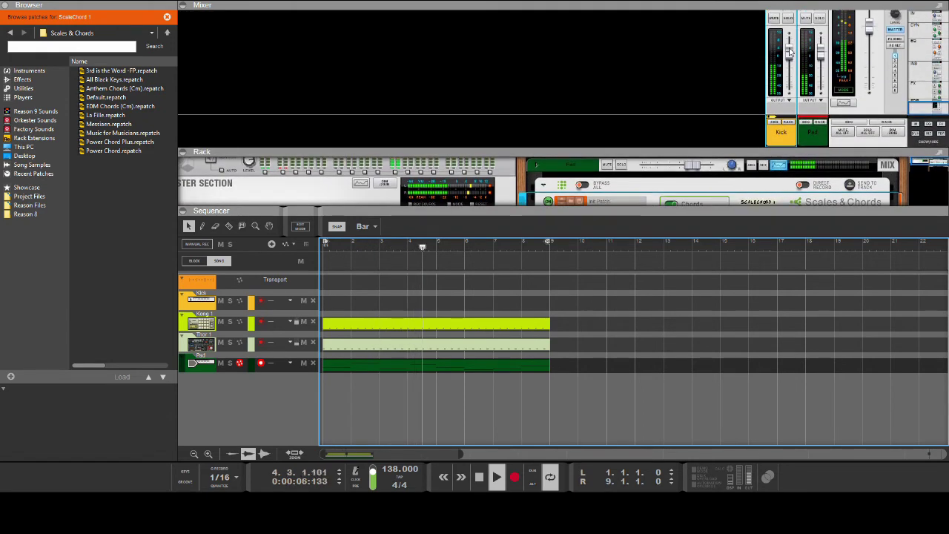
drag(822, 65, 820, 52)
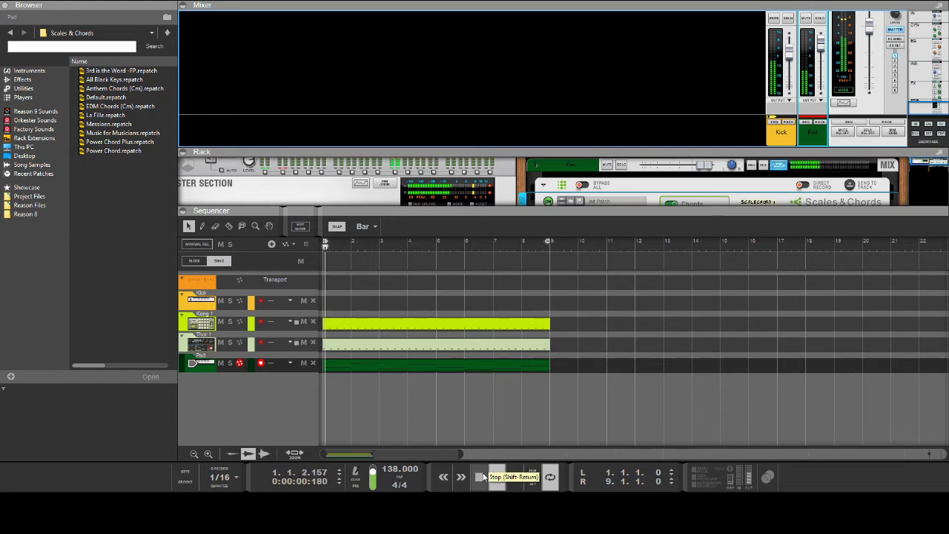
click(478, 481)
click(478, 480)
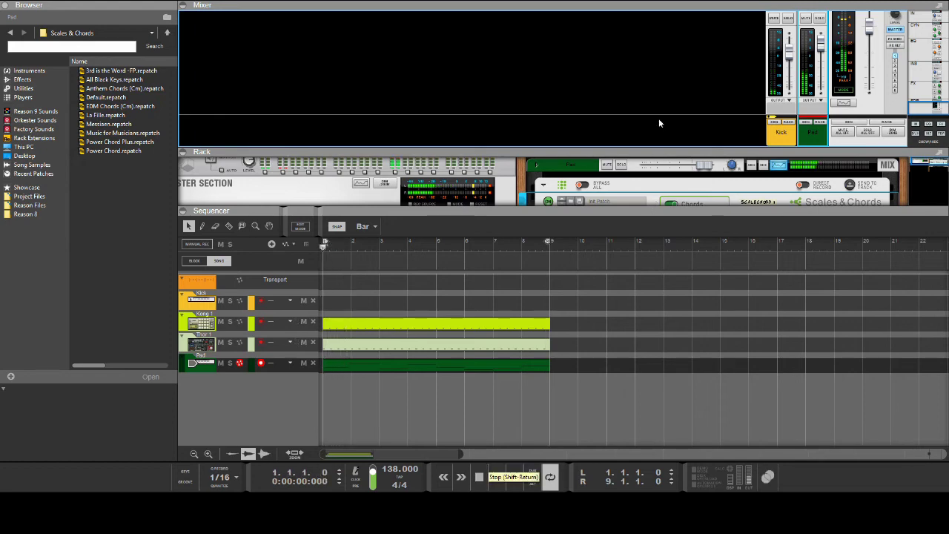
Unfold the Pad Combinator and set the Megasaur's Amp Attack to 22%.
drag(639, 209, 625, 360)
scroll(658, 295, down, 3)
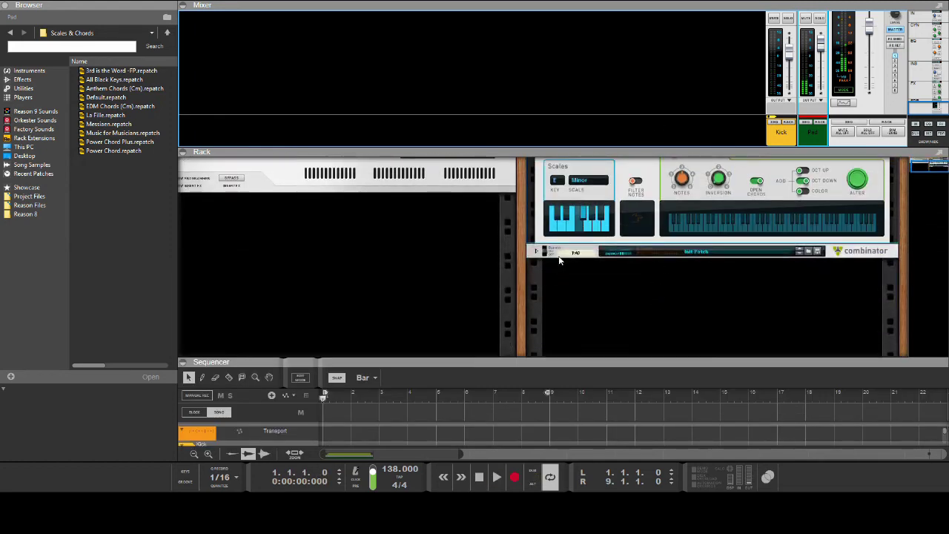
click(539, 252)
scroll(602, 231, down, 8)
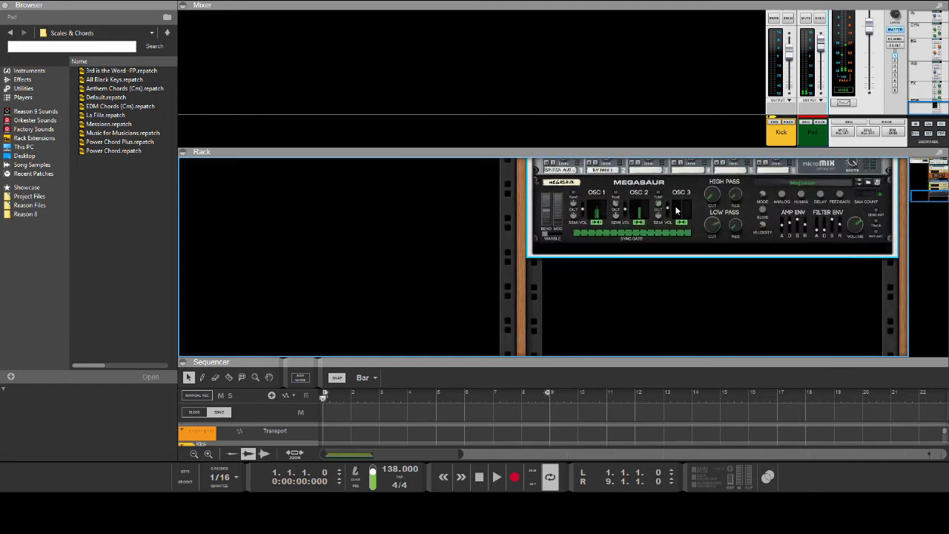
drag(783, 227, 783, 230)
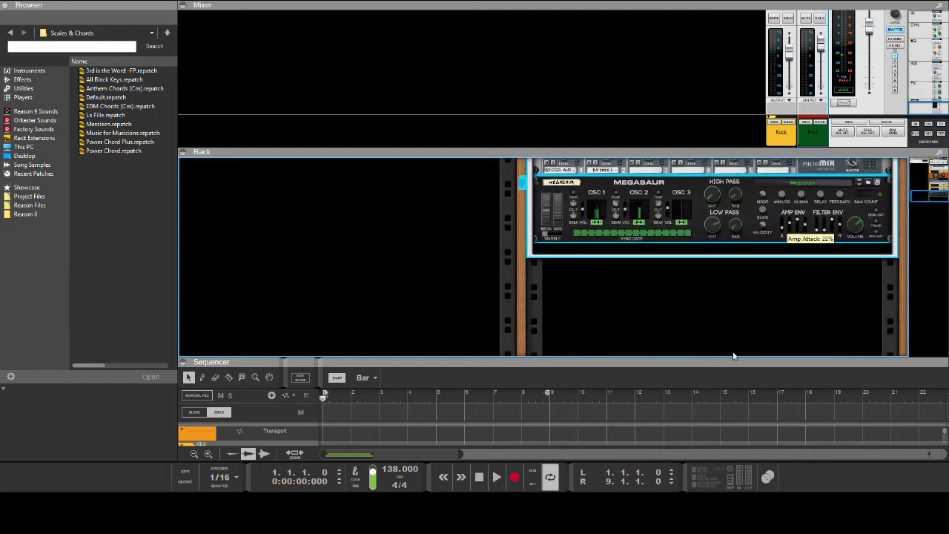
Play the loop from the start in the sequencer to audition the kick and pad together.
drag(678, 359, 605, 173)
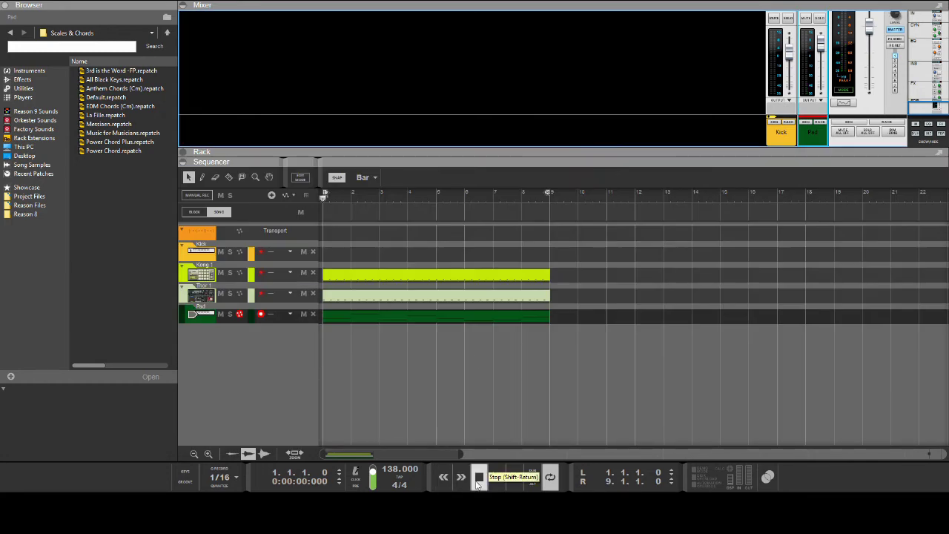
key(space)
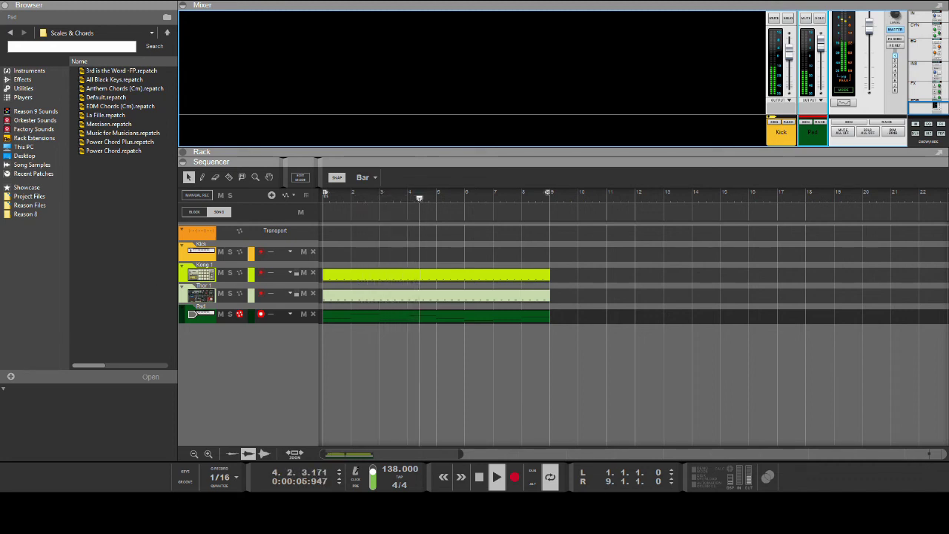
click(479, 477)
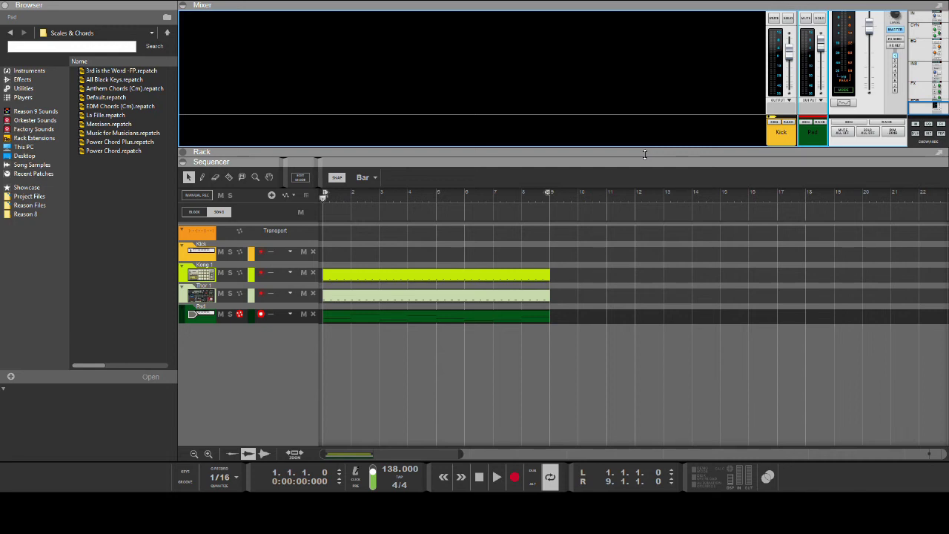
Create a new Combinator below the Pad and add a Line Mixer and a Kong Drum Designer inside it.
drag(644, 153, 673, 432)
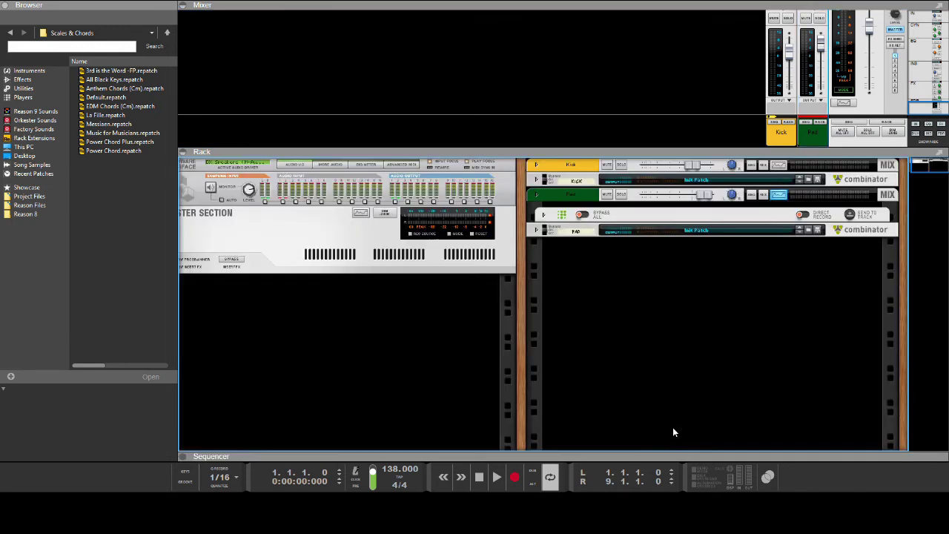
click(538, 412)
click(618, 334)
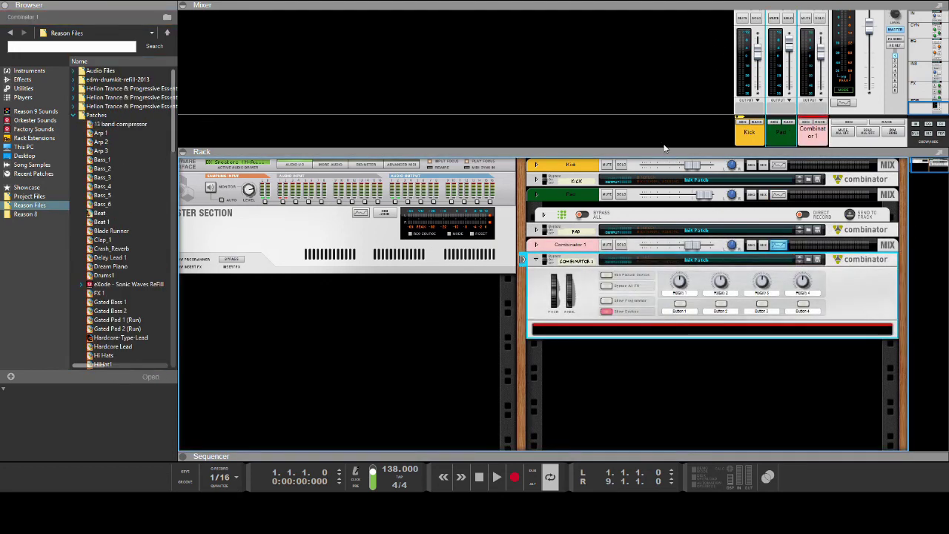
click(559, 171)
click(675, 366)
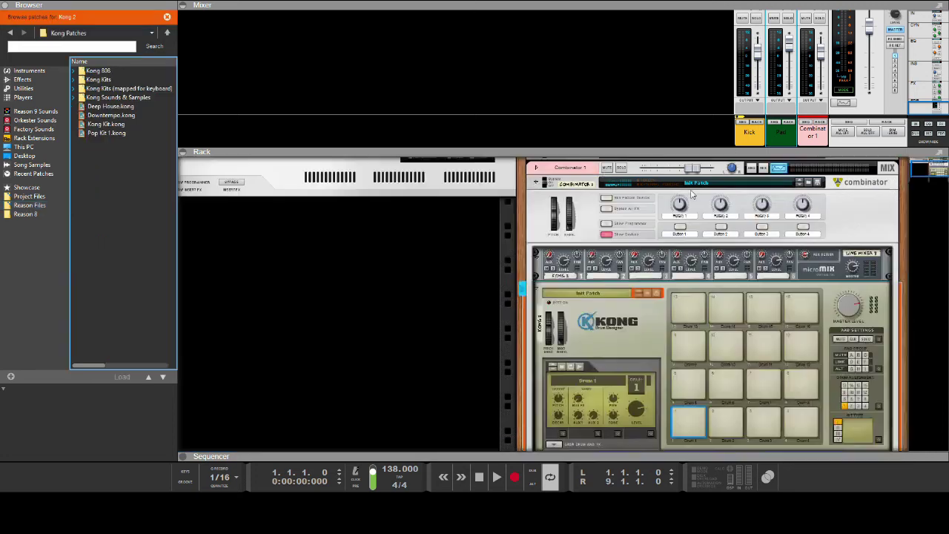
Add a Redrum below the Kong in the new Combinator and turn the enlarged rack around to its rear.
scroll(621, 400, down, 3)
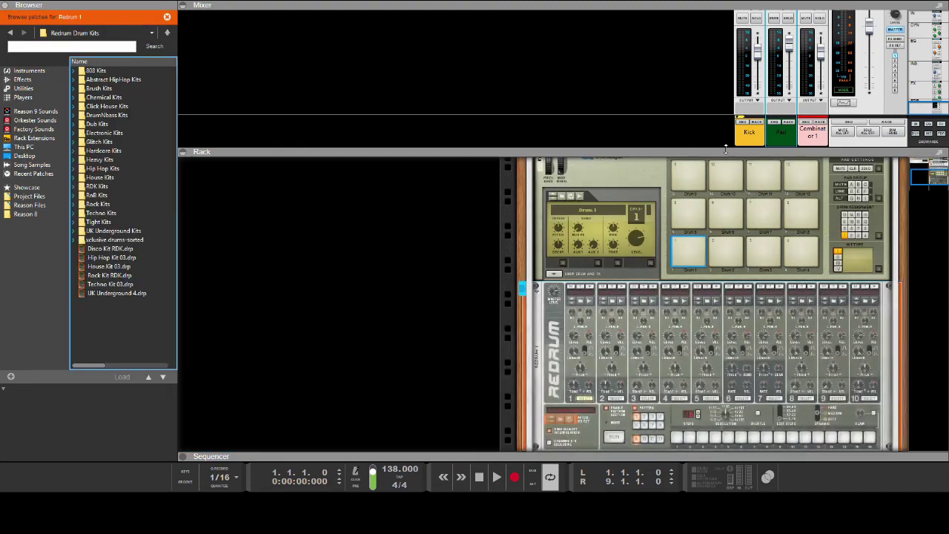
key(F5)
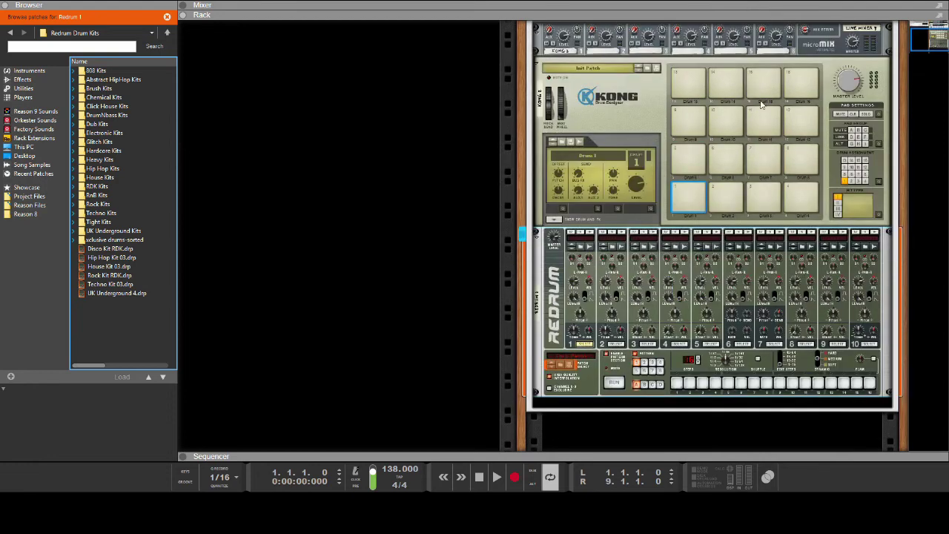
key(Tab)
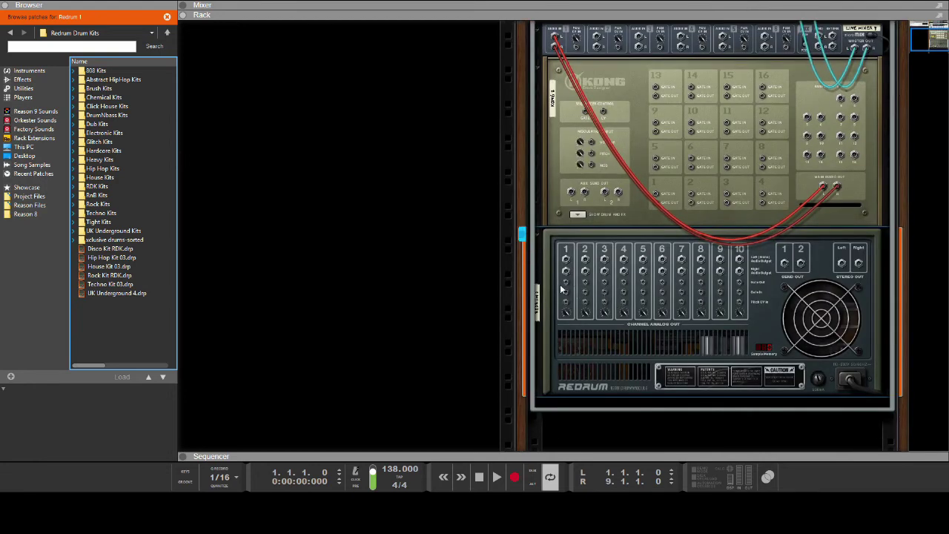
Patch the gate outputs of Redrum channels 1 to 4 to the Kong's gate inputs 1 to 4 and flip the rack to its front.
click(562, 289)
drag(566, 288, 656, 194)
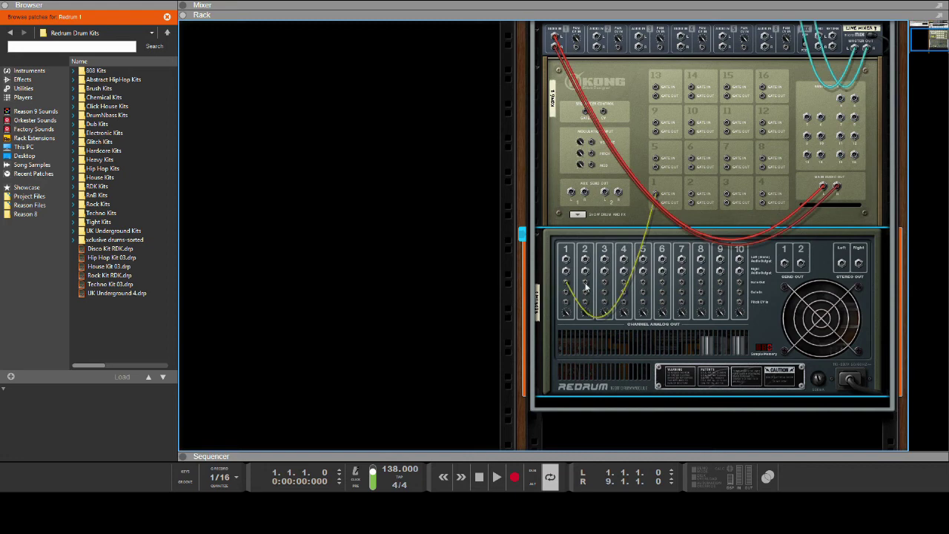
drag(586, 287, 691, 194)
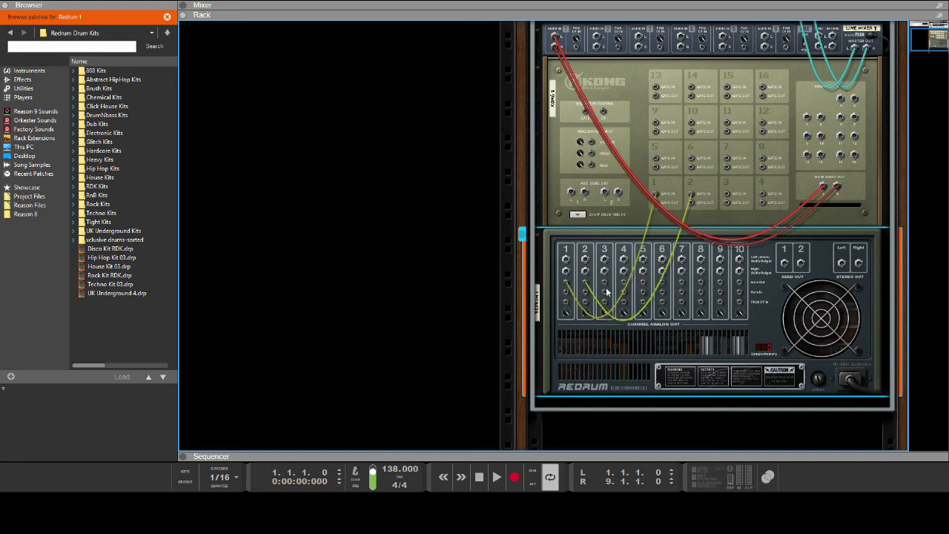
drag(605, 290, 727, 194)
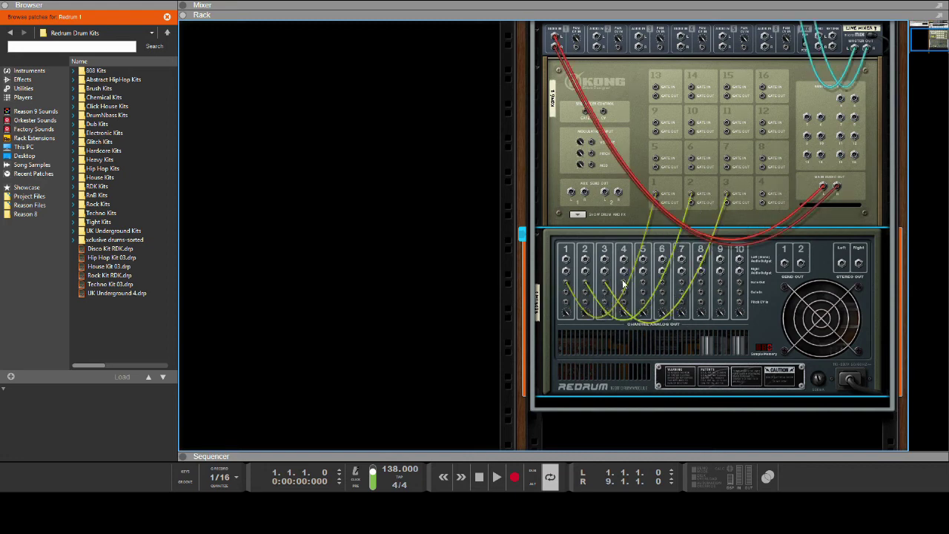
drag(624, 288, 764, 194)
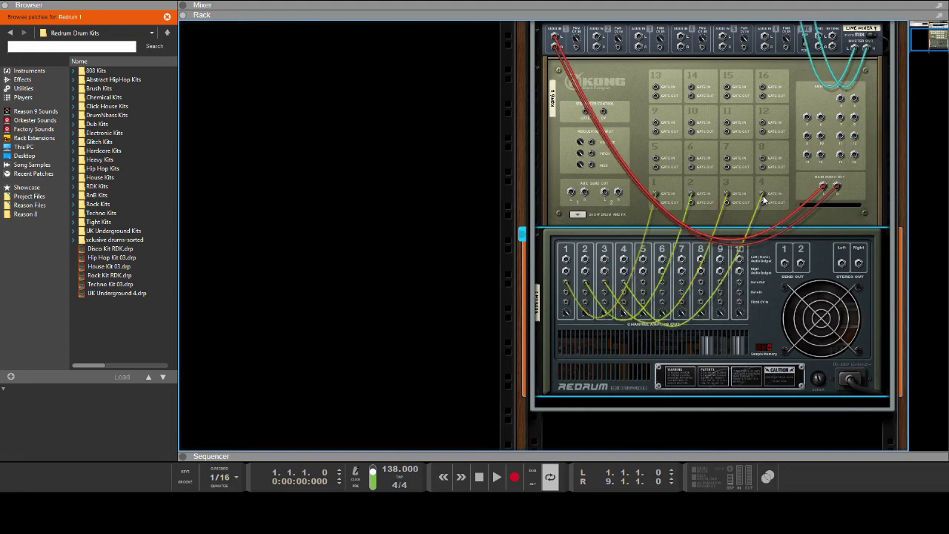
key(Tab)
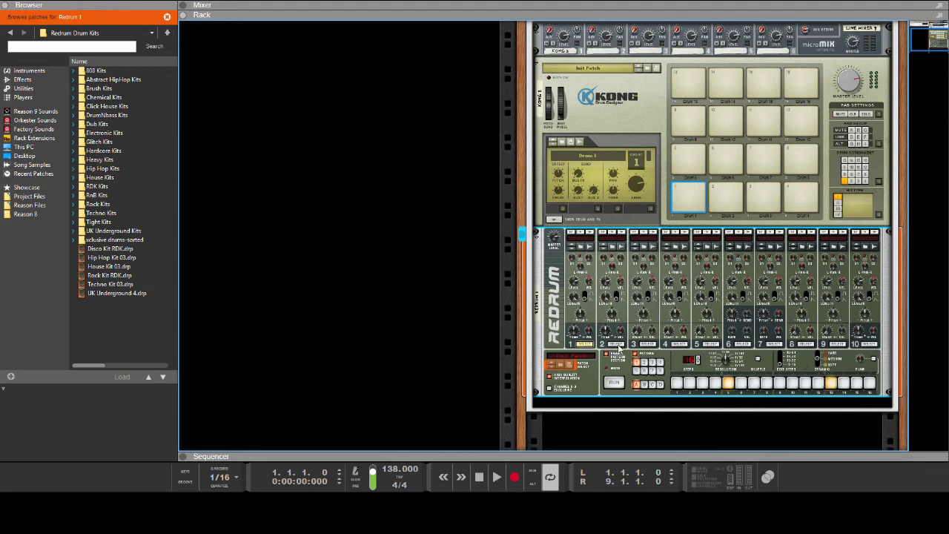
Program off-beat hits on Redrum channel 2, including steps 3 and 11.
click(619, 345)
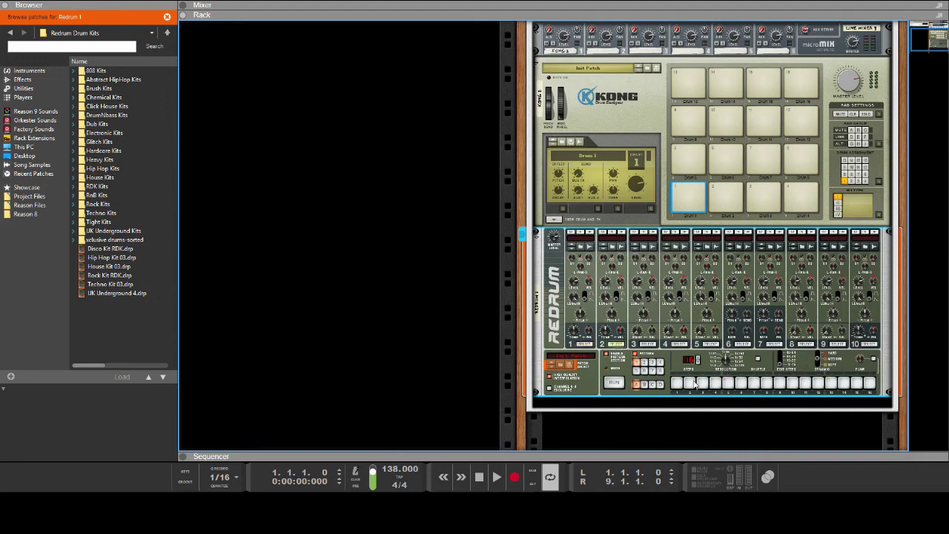
click(703, 383)
click(805, 383)
Program Redrum channel 3 with hits on all odd-numbered steps from 1 to 15.
click(649, 345)
click(679, 382)
click(728, 383)
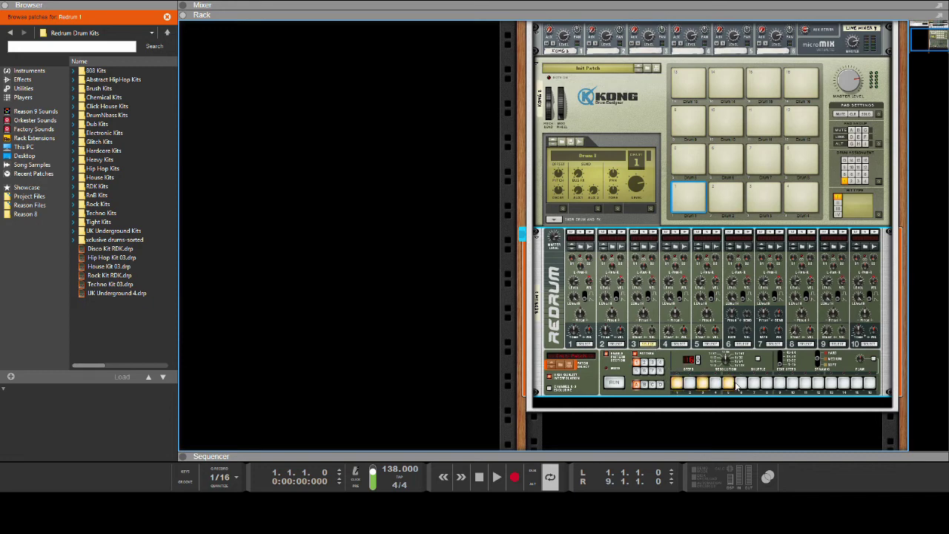
click(754, 383)
click(780, 383)
click(806, 383)
click(831, 382)
click(856, 383)
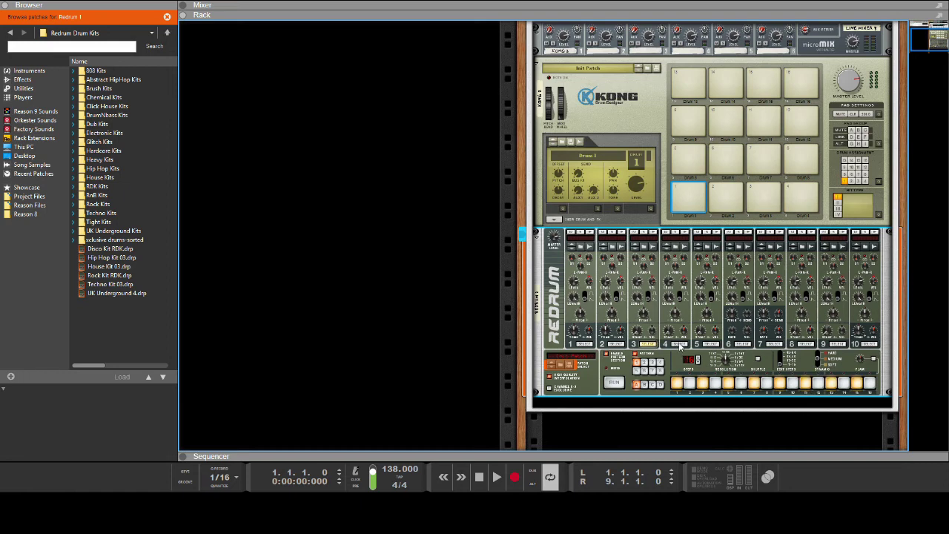
Program Redrum channel 4 with hits on all even-numbered steps from 2 to 16.
click(680, 345)
click(691, 384)
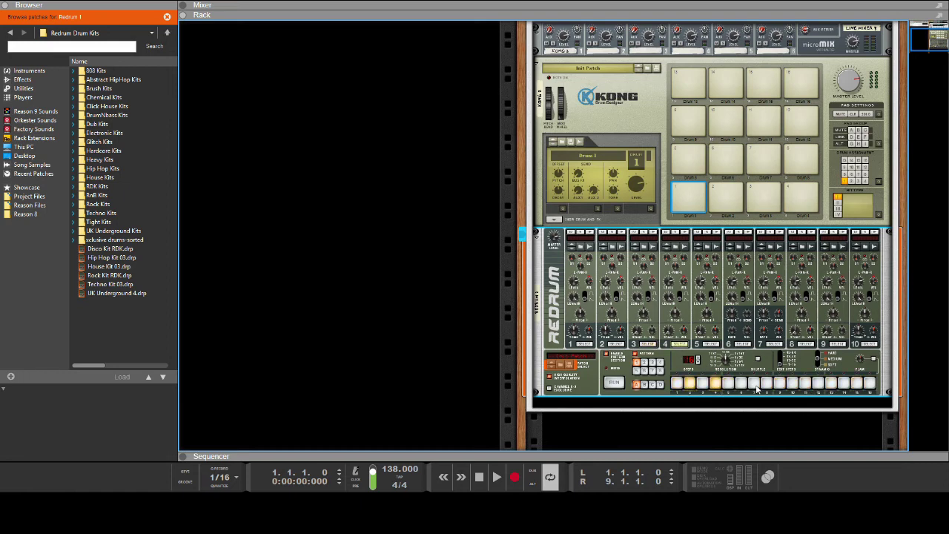
click(741, 383)
click(767, 383)
click(793, 384)
click(818, 384)
click(844, 383)
click(869, 383)
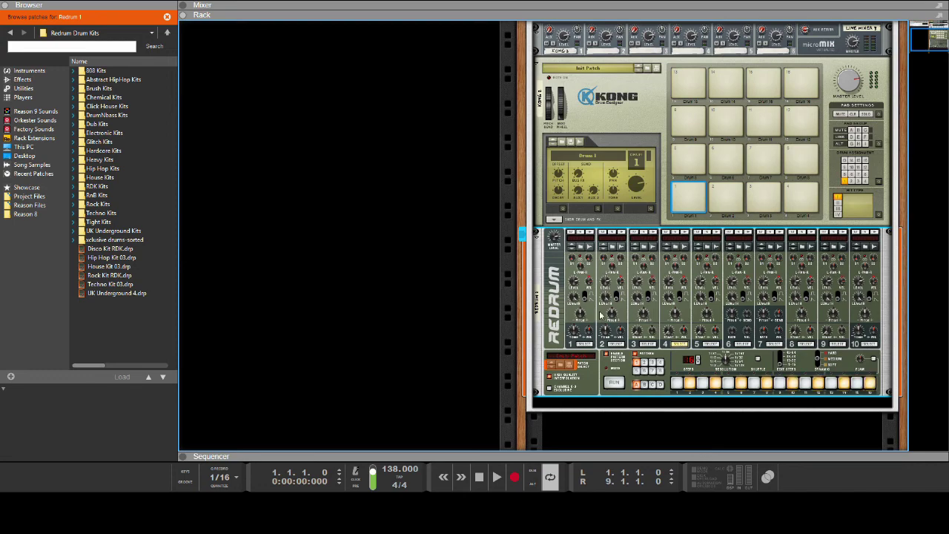
Run the Redrum pattern and play the song with the Pad mix channel muted.
click(614, 382)
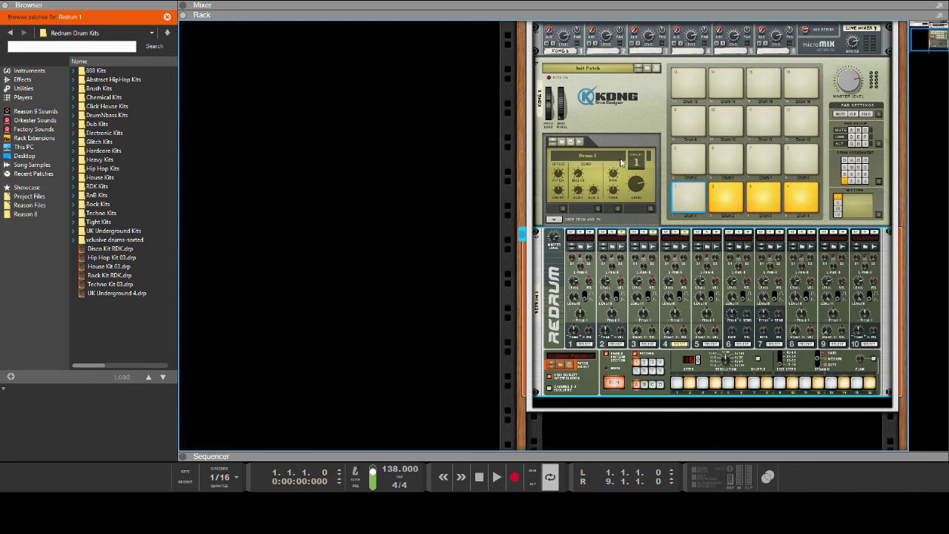
scroll(594, 90, up, 5)
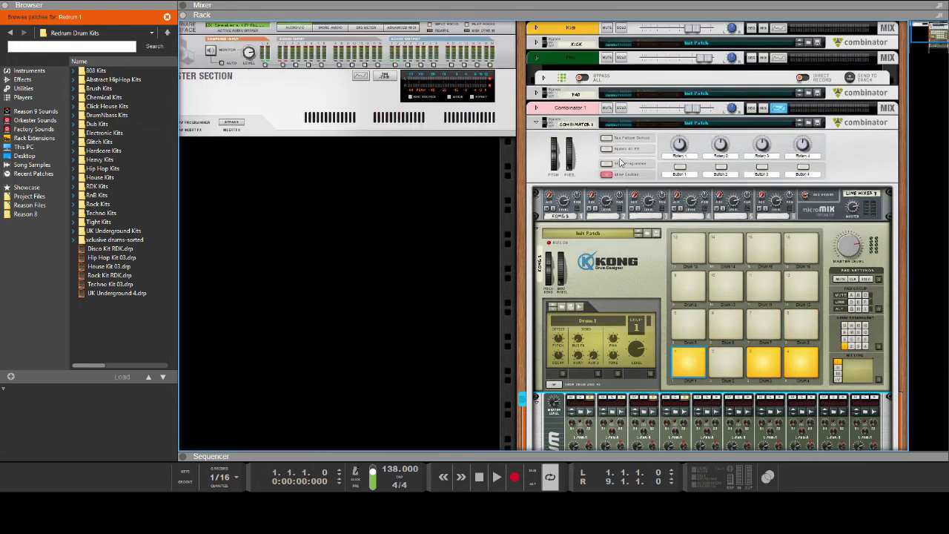
click(606, 57)
key(space)
scroll(628, 131, down, 4)
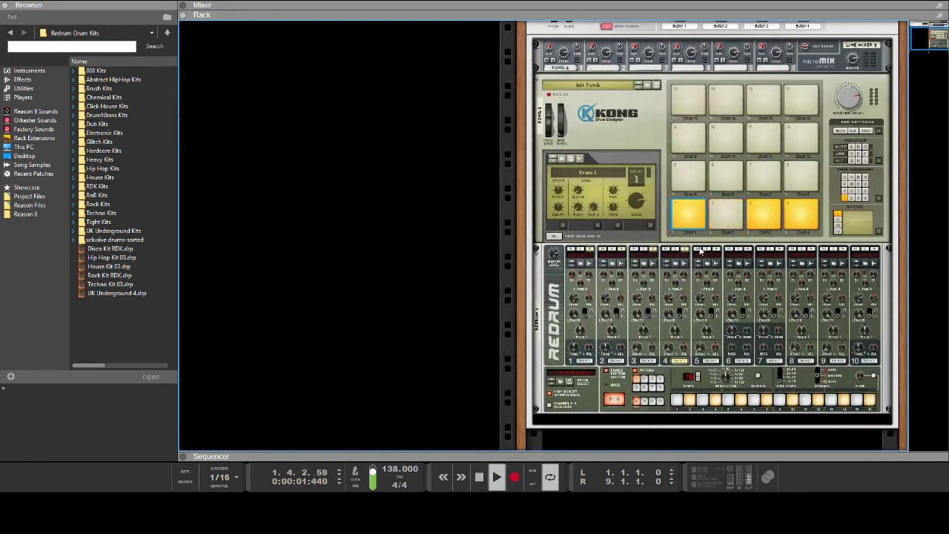
Show the Kong's drum and FX section and add an NN-Nano sampler as the Drum 1 module.
click(553, 236)
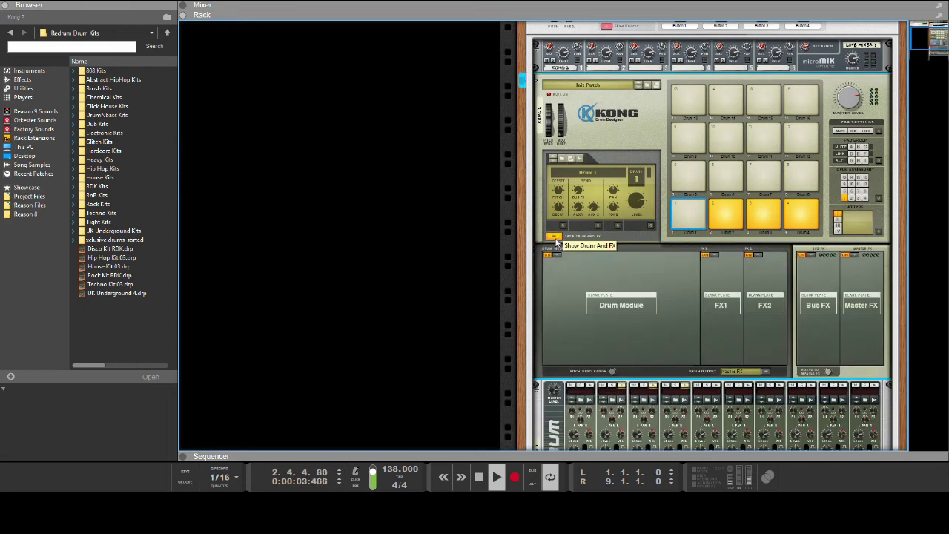
click(557, 255)
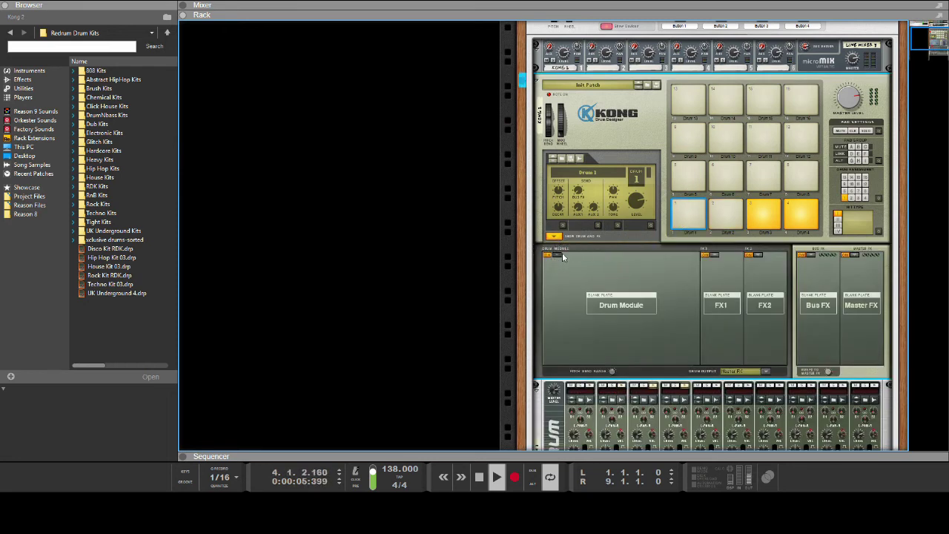
click(617, 275)
Load the sample HTPE3 Claps & Snares 033 from the Helion Trance & Progressive folder into Drum 1's NN-Nano.
click(610, 259)
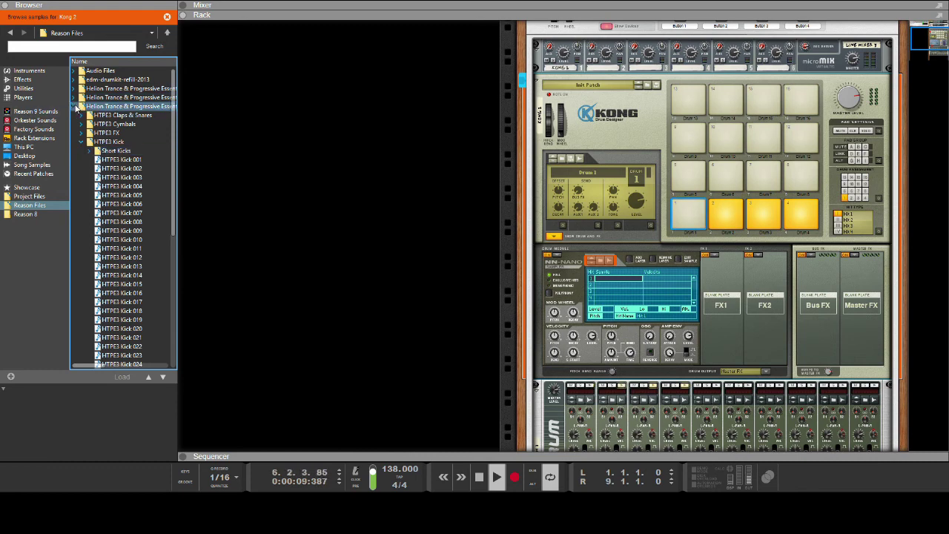
click(82, 141)
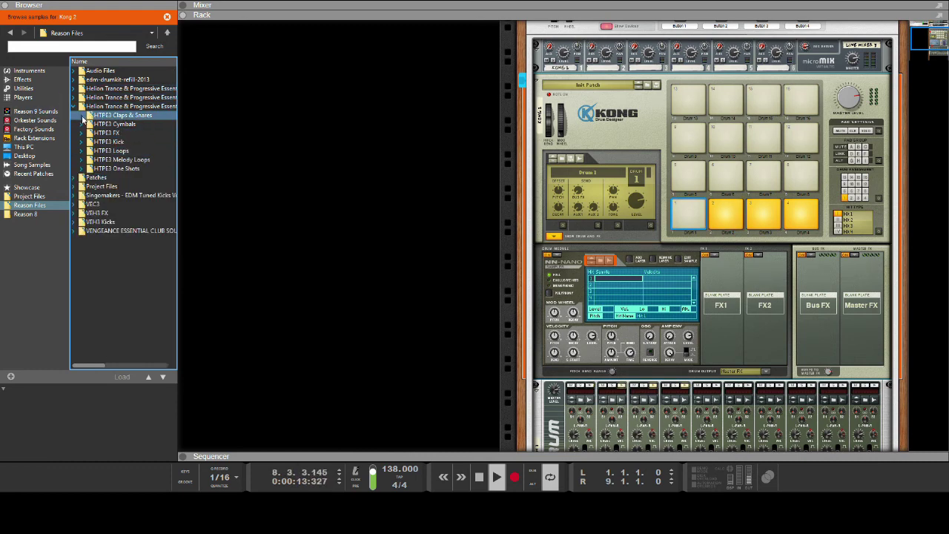
click(82, 114)
click(163, 222)
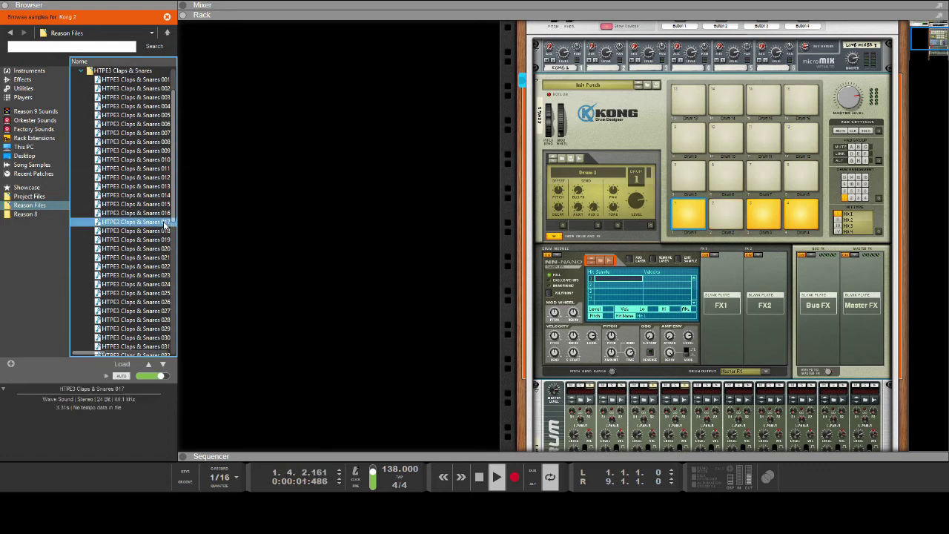
click(150, 240)
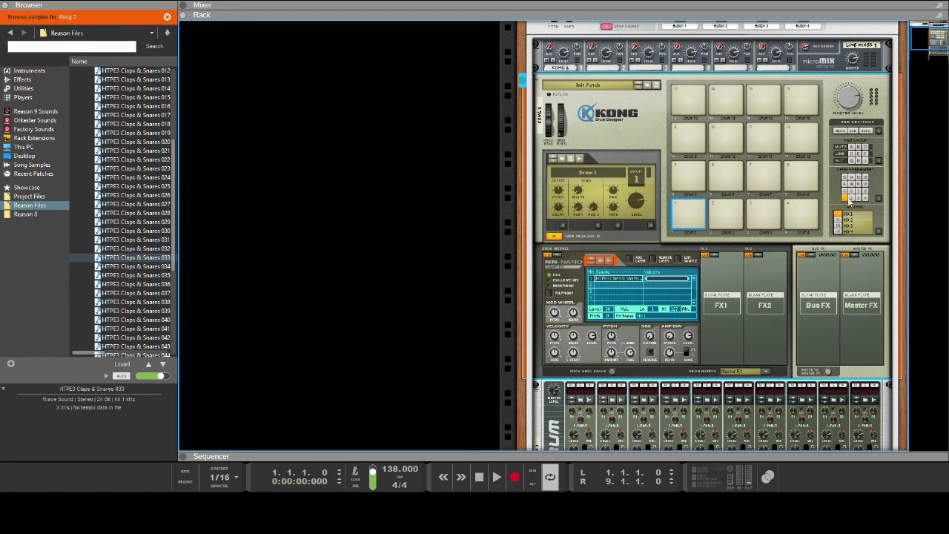
Add an NN-Nano sampler to Kong pad 5 and put pads 1 and 5 in the same link group.
click(686, 223)
click(697, 186)
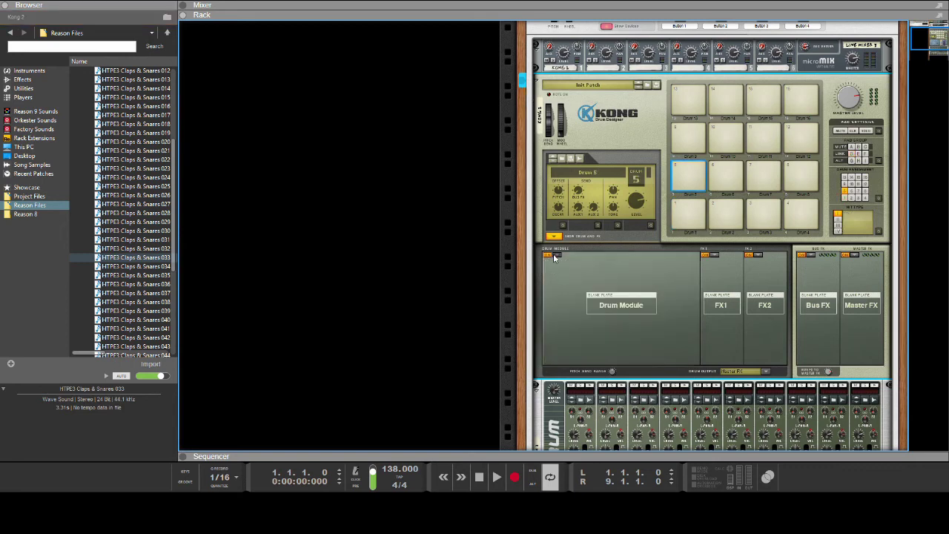
click(556, 255)
click(617, 279)
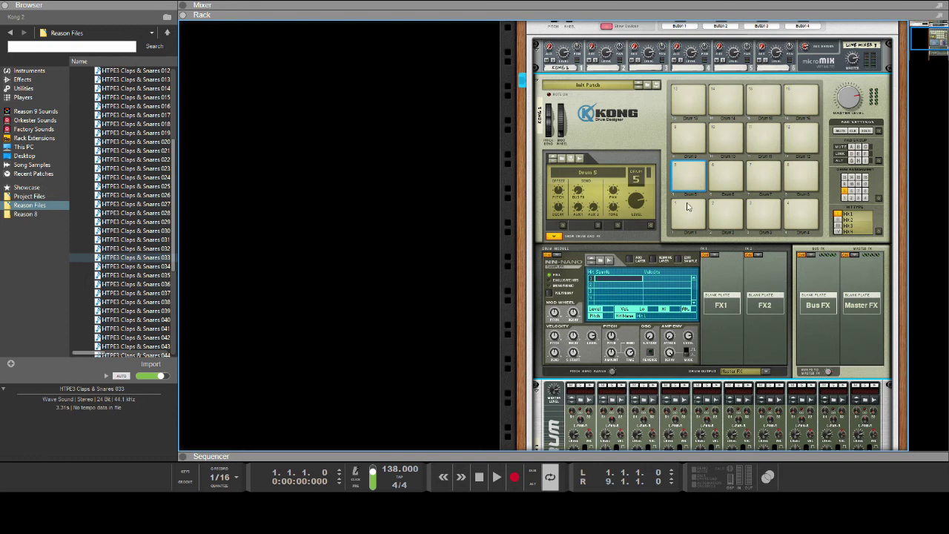
click(851, 155)
click(683, 217)
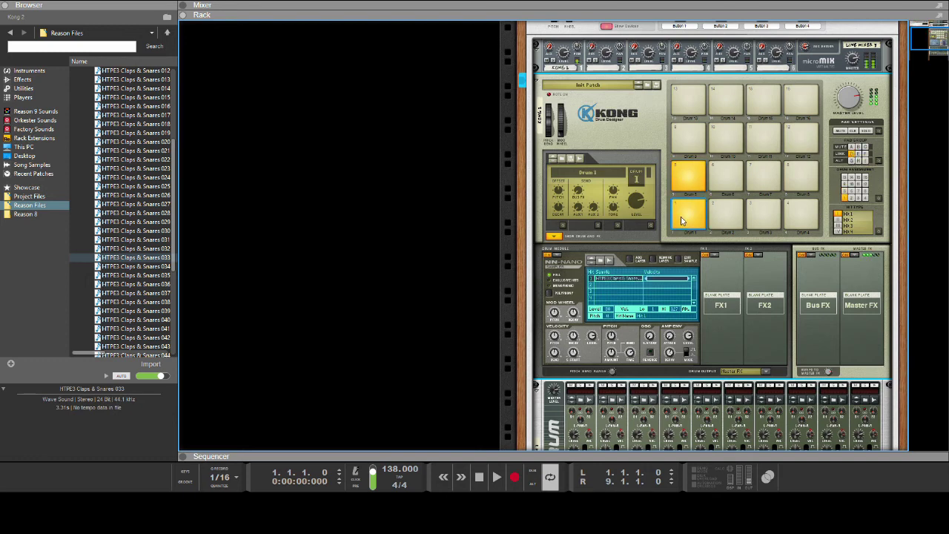
Load the sample VEC3 Claps 069 into pad 5's NN-Nano and play the loop briefly to audition the layered claps.
click(695, 178)
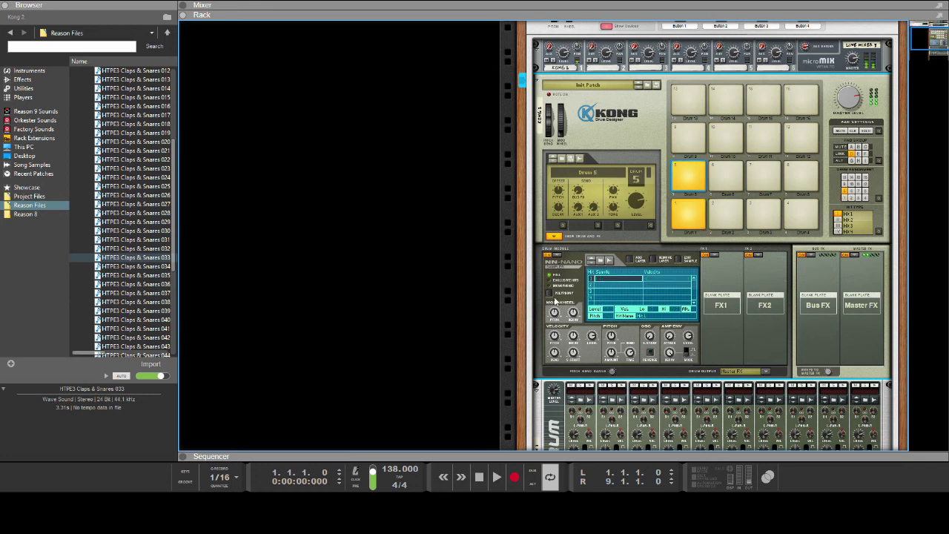
click(606, 260)
click(133, 239)
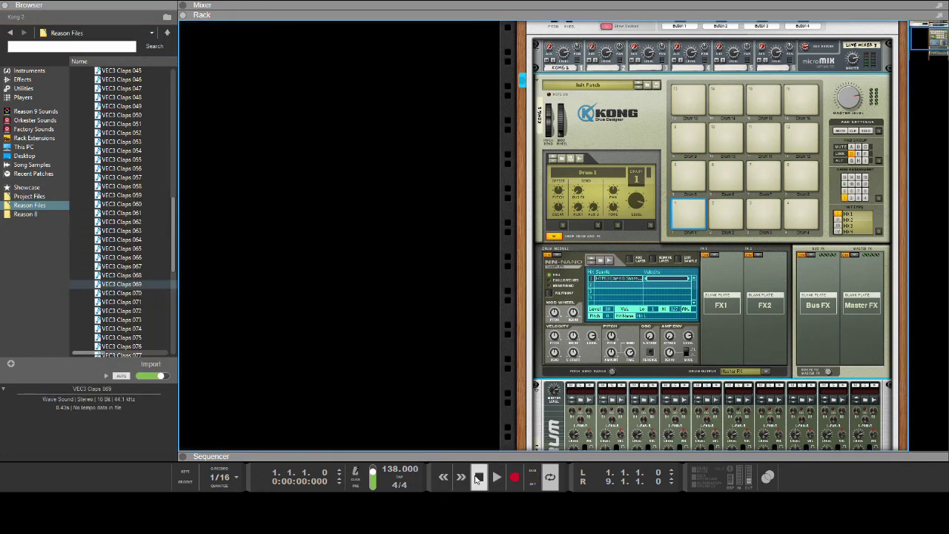
click(497, 476)
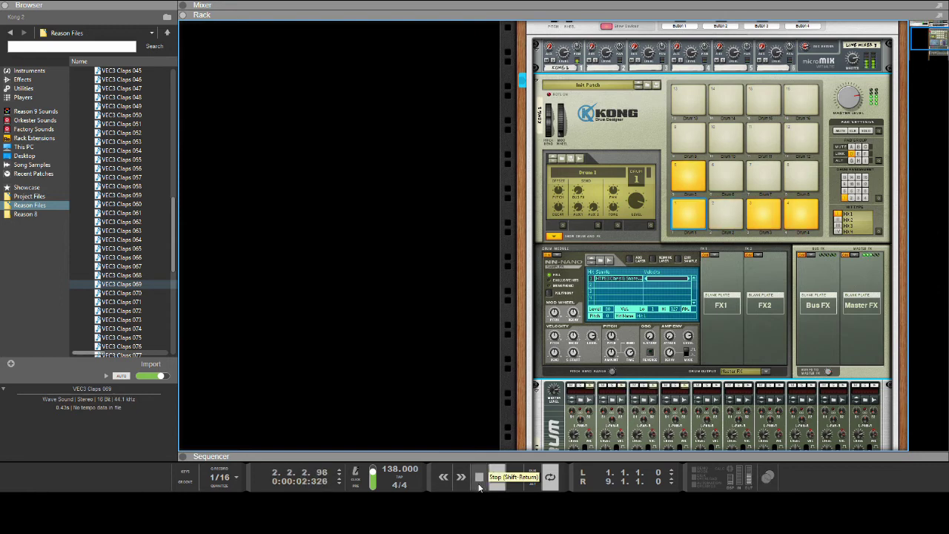
click(479, 484)
click(479, 484)
Load HTPE3 Open Hat 021 into a new NN-Nano sampler on Kong pad 2 and audition it in the loop.
click(724, 215)
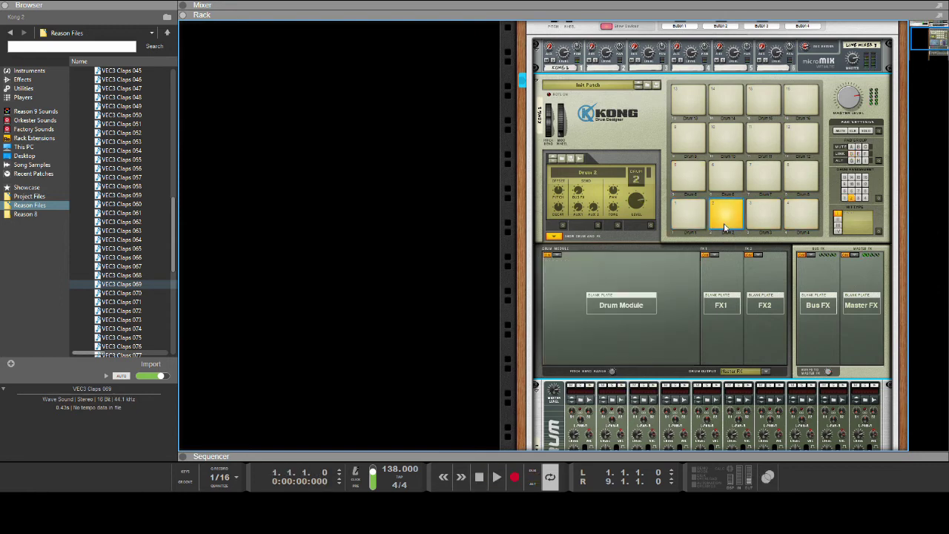
click(592, 282)
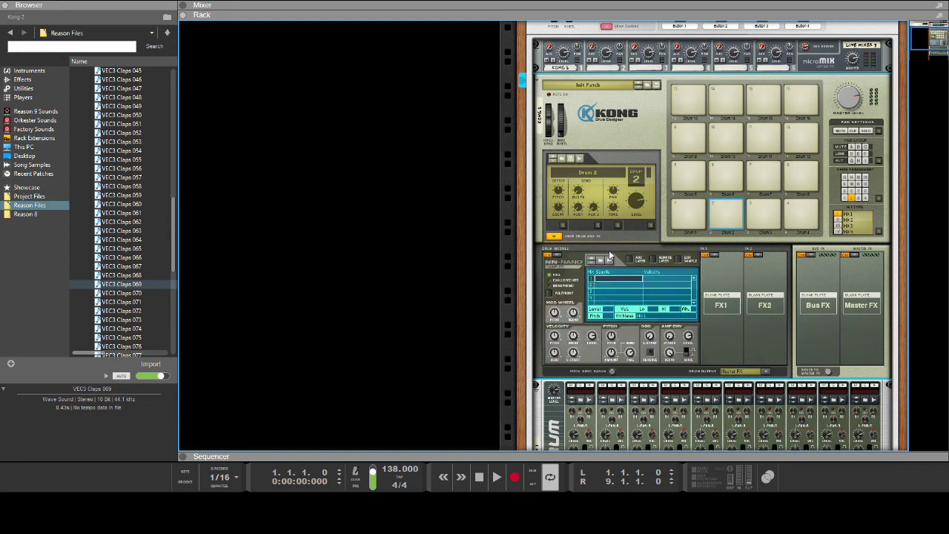
click(608, 261)
key(space)
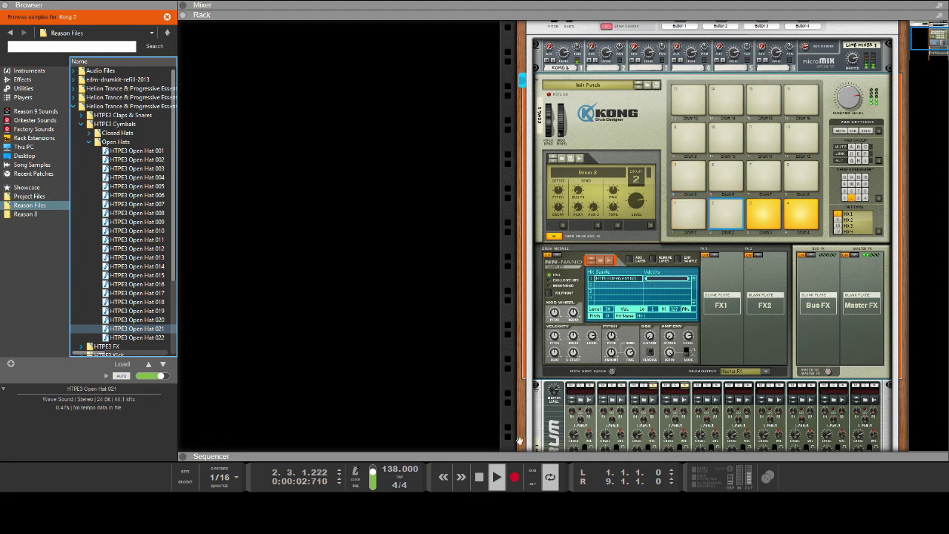
double_click(484, 485)
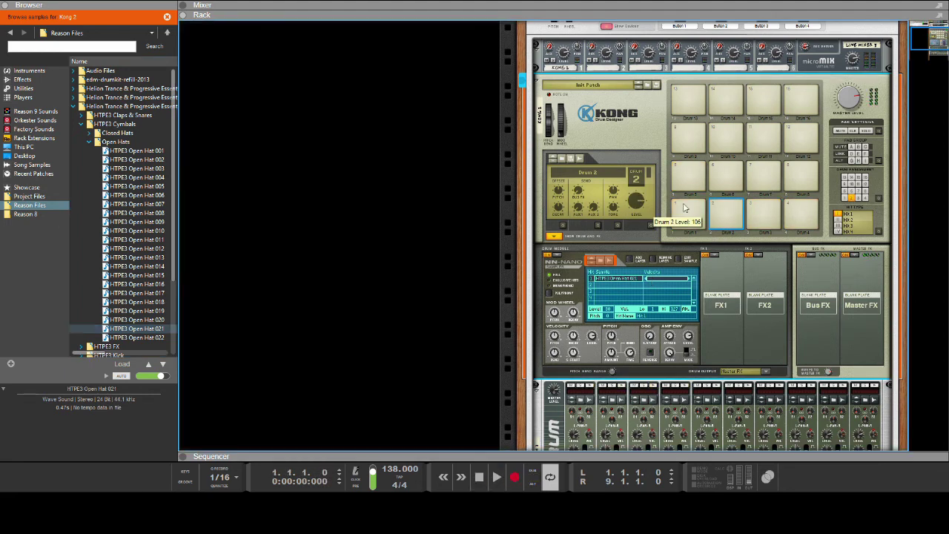
Load HTPE3 Closed Hat 015 into a new NN-Nano sampler on Kong pad 3.
click(755, 215)
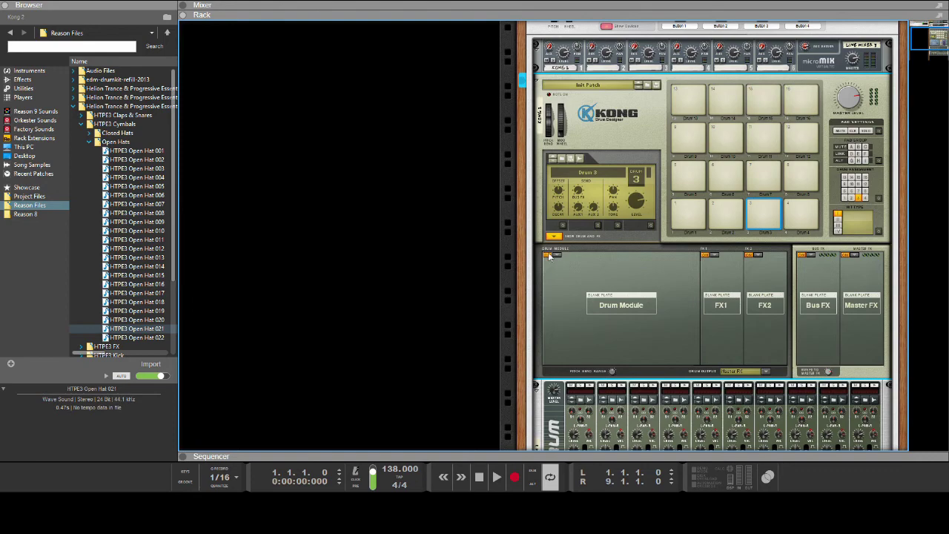
double_click(615, 284)
scroll(645, 326, down, 4)
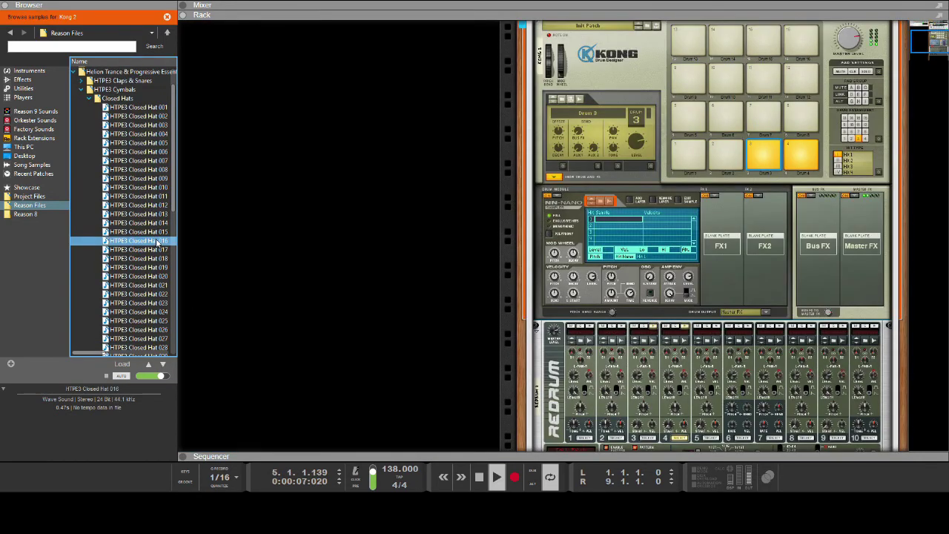
key(Up)
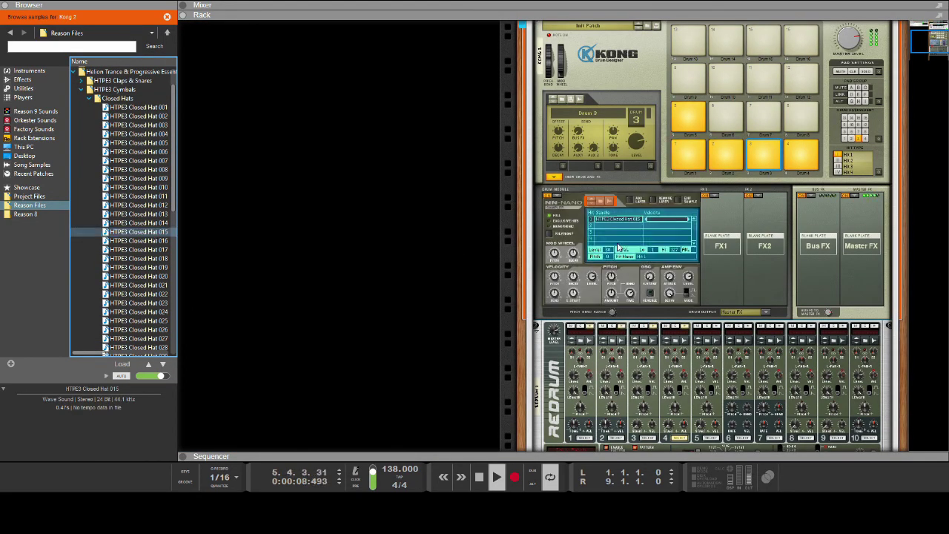
Add an NN-Nano sampler to Kong pad 4 and preview HTPE3 Closed Hat 018 for it.
click(797, 161)
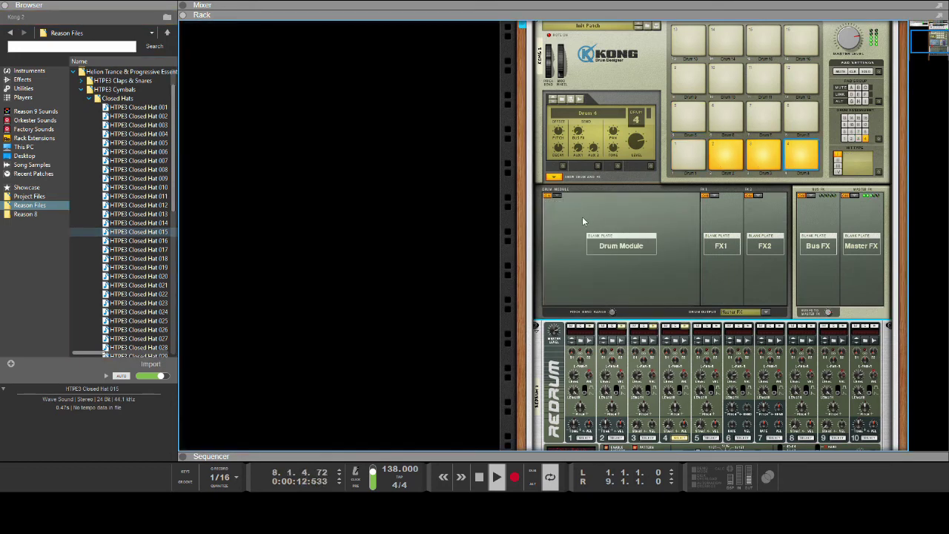
click(583, 220)
click(600, 200)
click(137, 259)
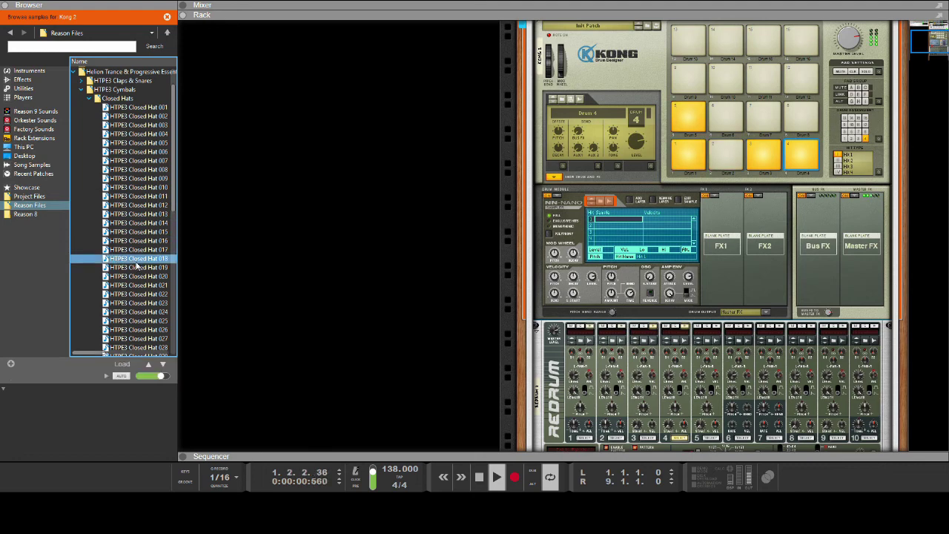
Try HTPE3 Closed Hat 021 and Closed Hat 023 in pad 4's NN-Nano while the loop plays.
click(139, 286)
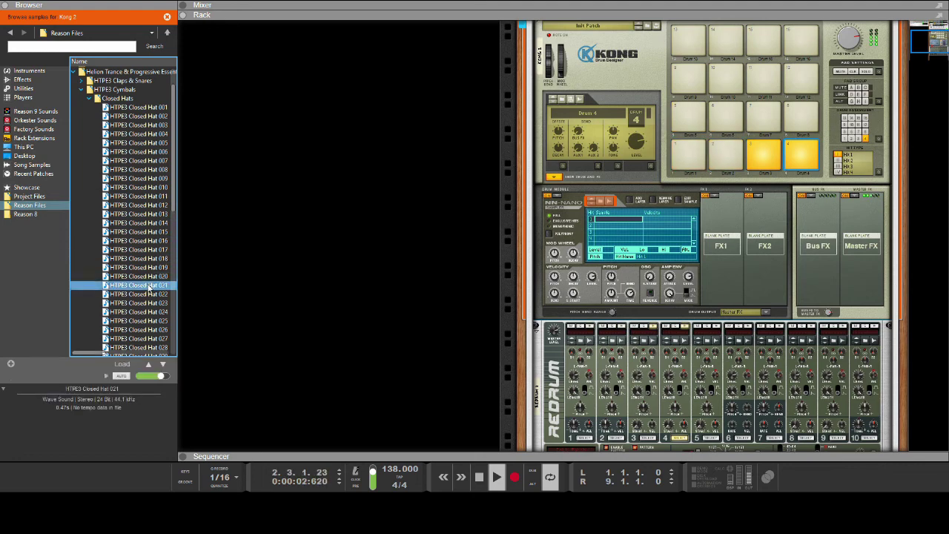
double_click(139, 286)
click(140, 297)
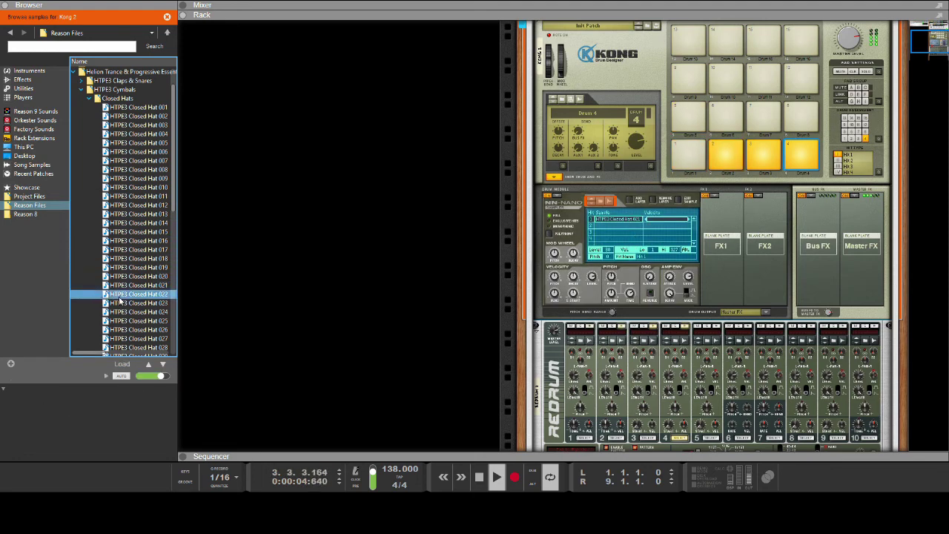
click(141, 304)
drag(160, 303, 629, 240)
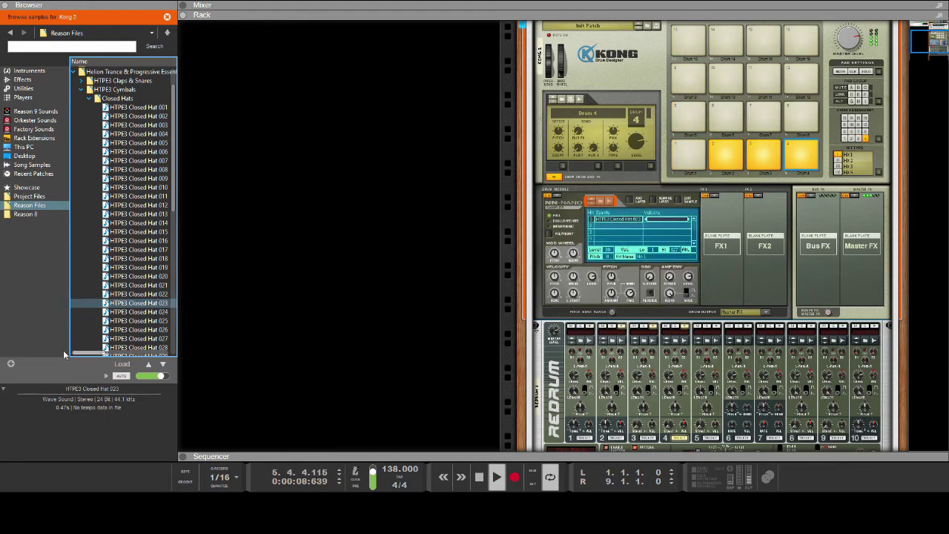
Load HTPE3 Closed Hat 027 into pad 4's NN-Nano sampler.
click(147, 329)
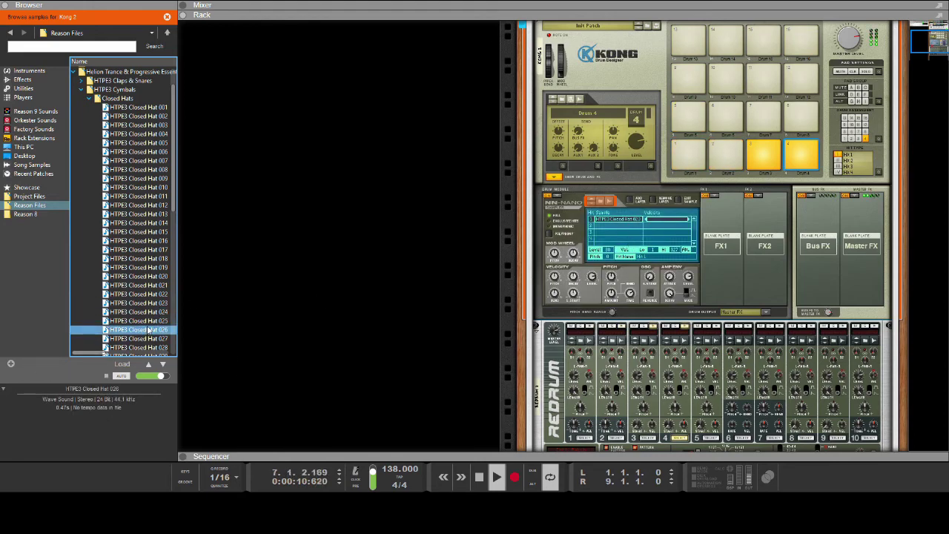
scroll(149, 326, down, 2)
click(153, 286)
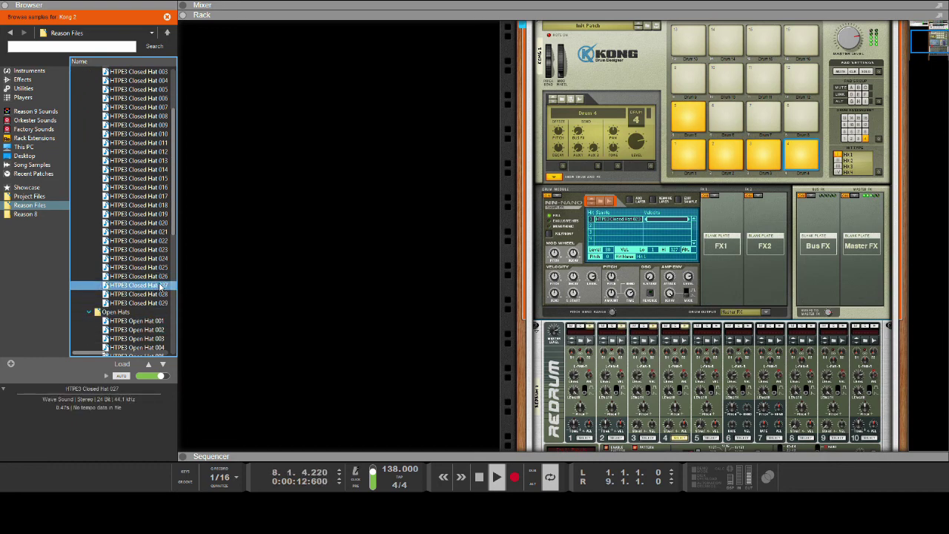
double_click(159, 286)
Adjust pad 4's drum level while listening to the loop, and stop playback.
drag(634, 146, 659, 162)
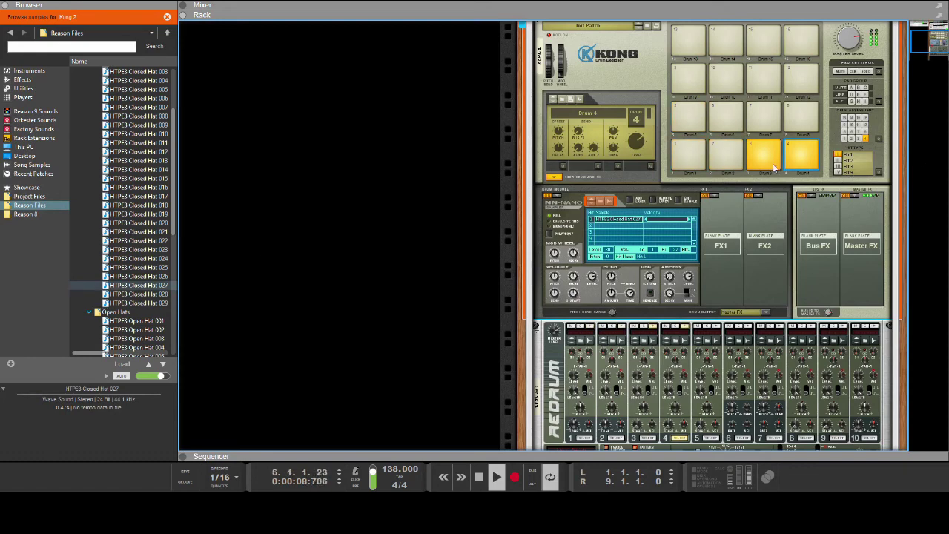
click(805, 158)
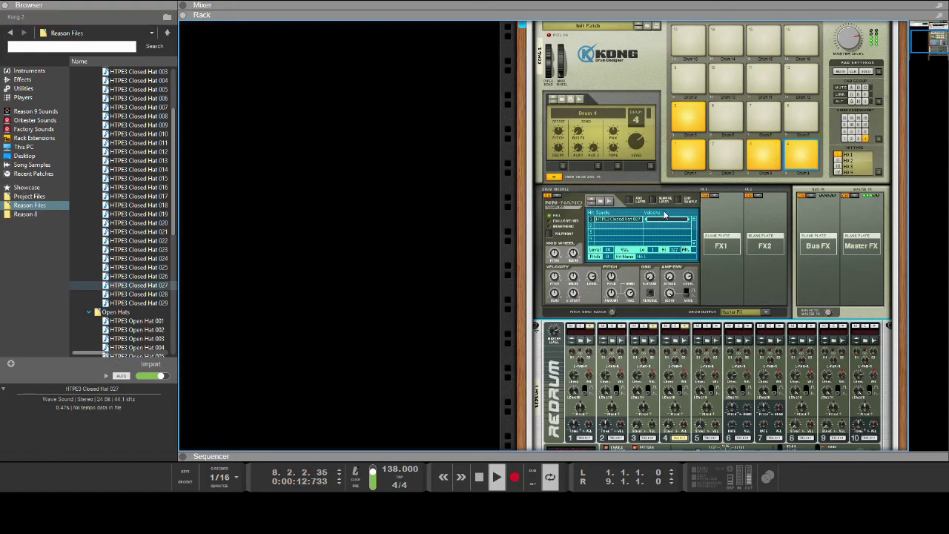
click(480, 481)
click(480, 480)
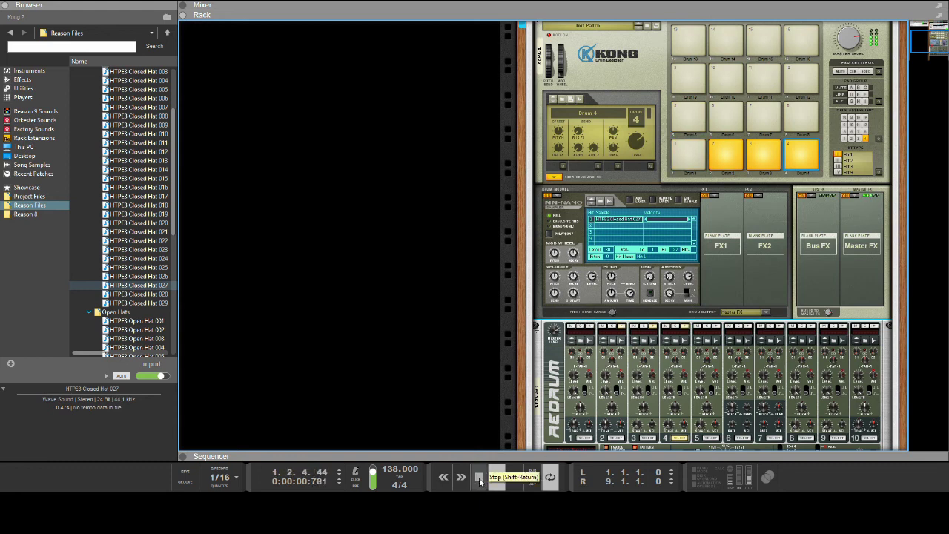
Put Kong pads 2 and 6 in the same link group.
scroll(623, 254, up, 5)
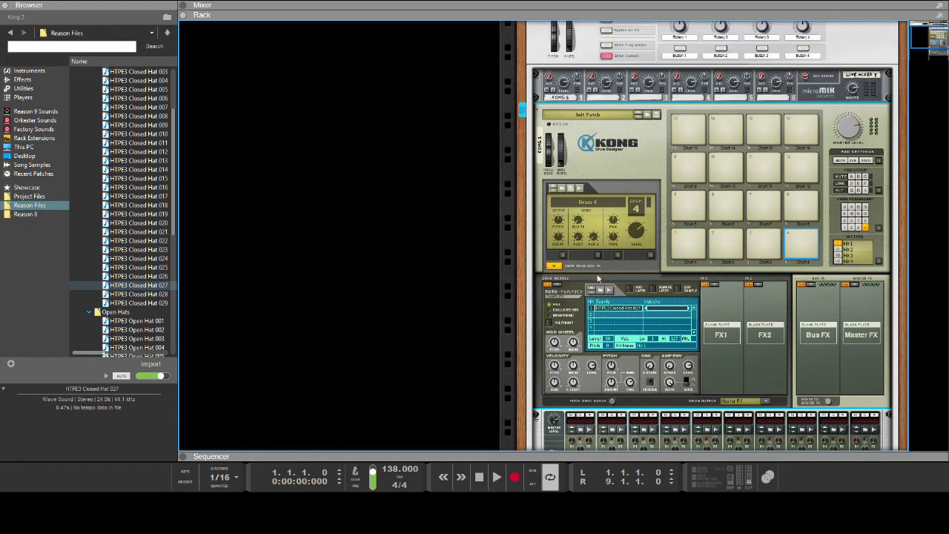
click(733, 295)
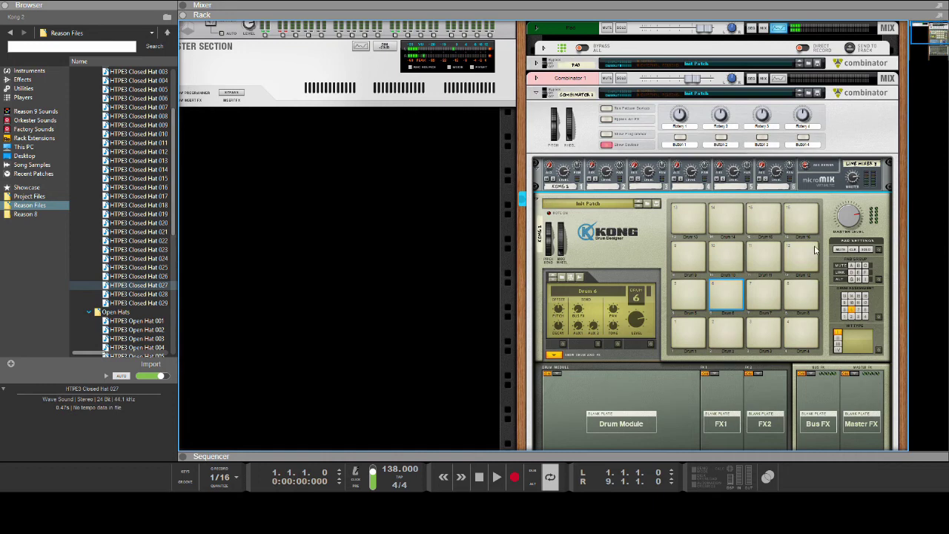
click(725, 335)
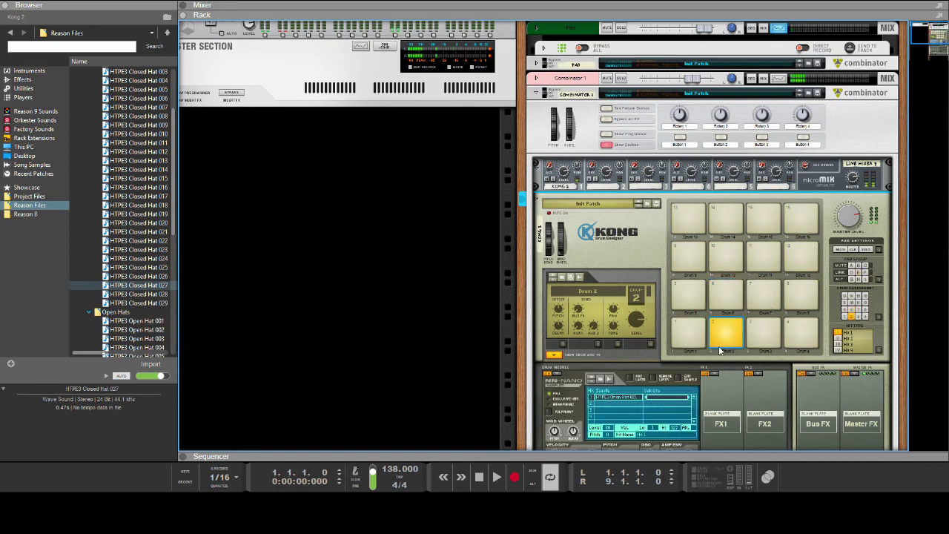
click(724, 297)
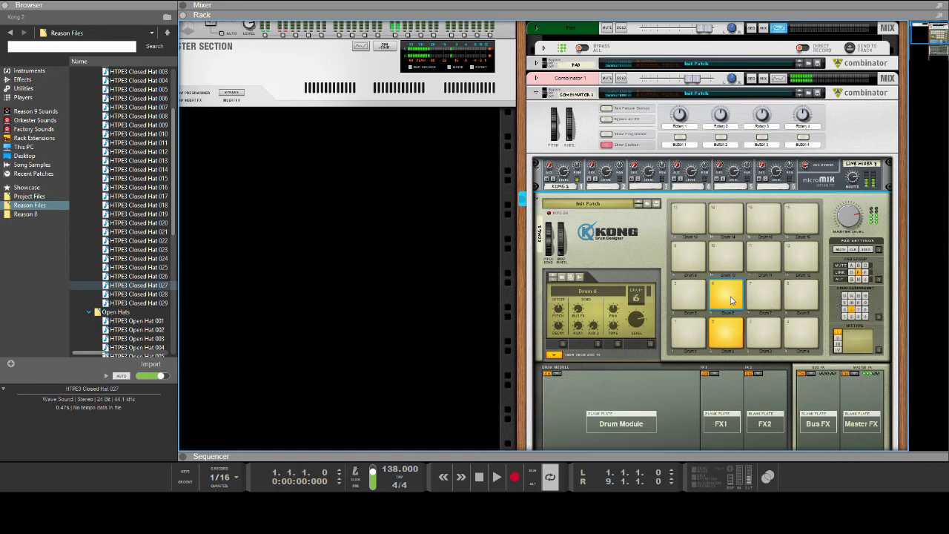
Add an NN-Nano sampler to Kong pad 6 and load VEC3 Cymbals Ride 29 into it.
scroll(596, 318, down, 3)
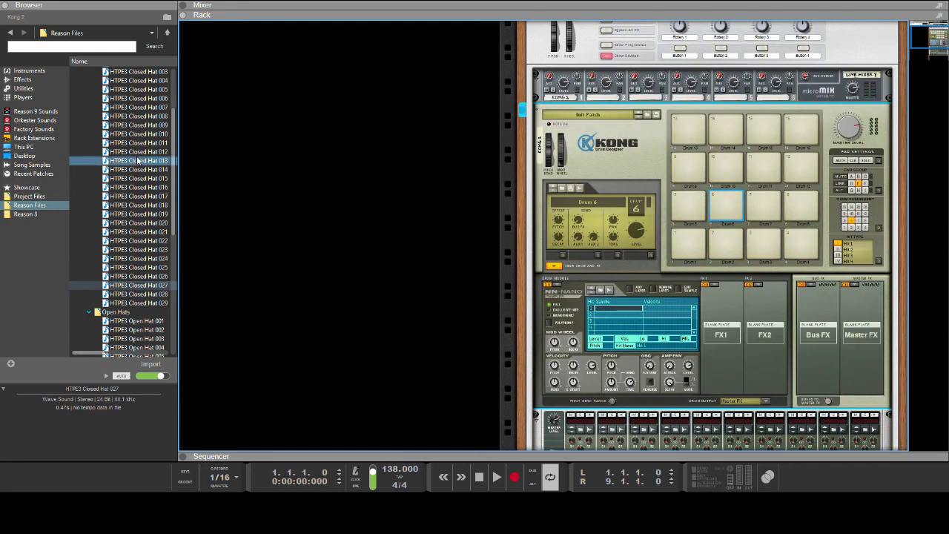
scroll(129, 149, down, 10)
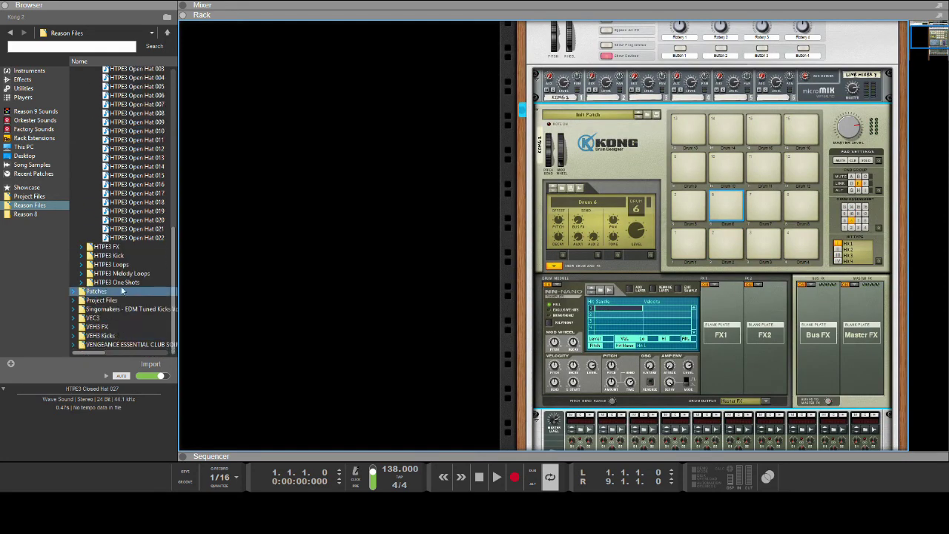
scroll(121, 247, up, 6)
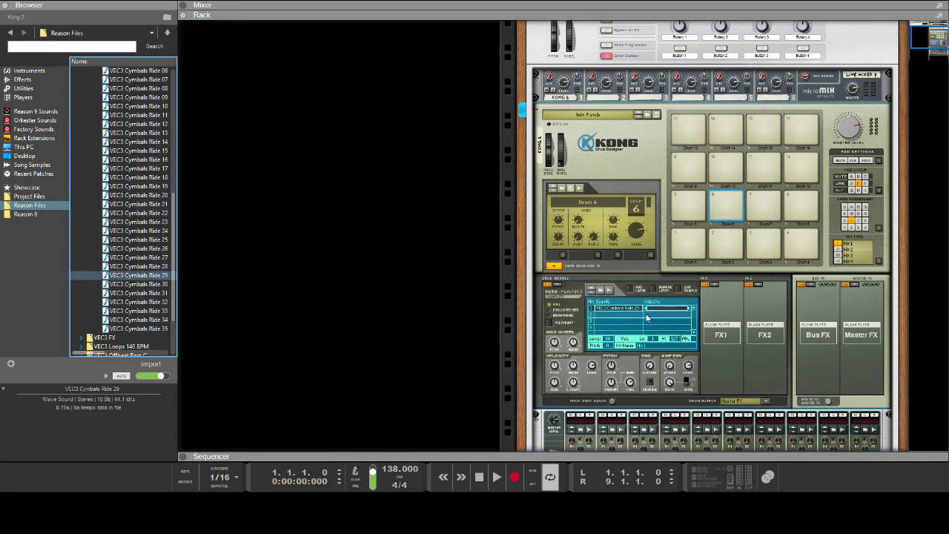
Play the loop and preview the VEC3 Cymbals Ride 30, 29 and 32 samples against it.
key(space)
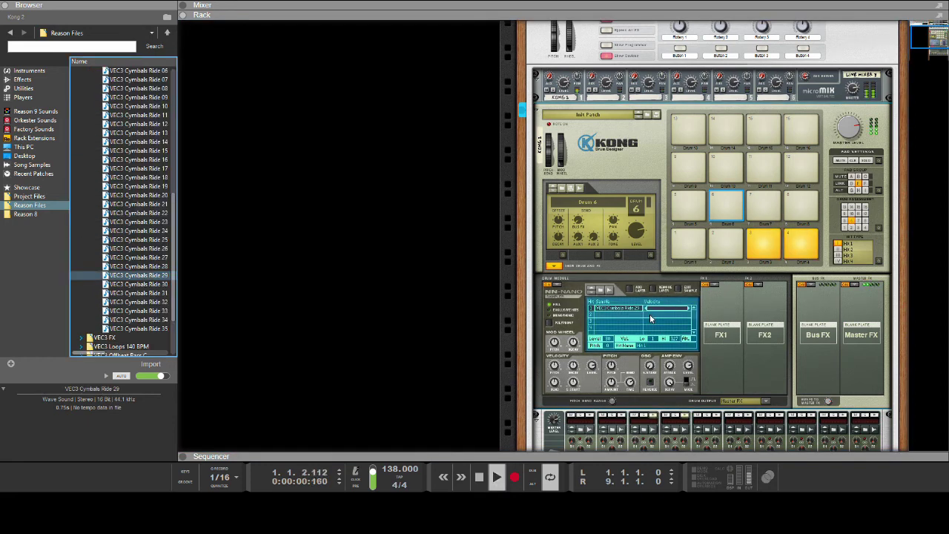
click(141, 284)
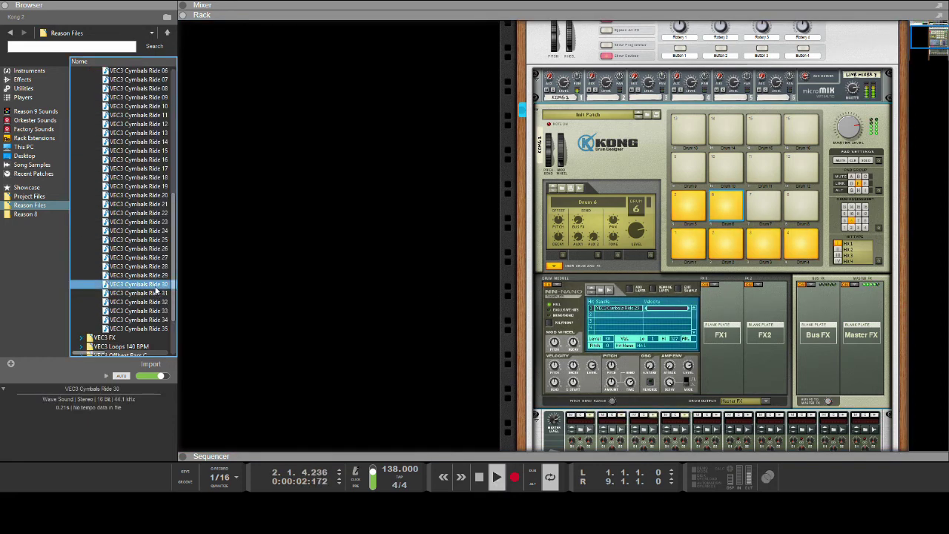
click(156, 275)
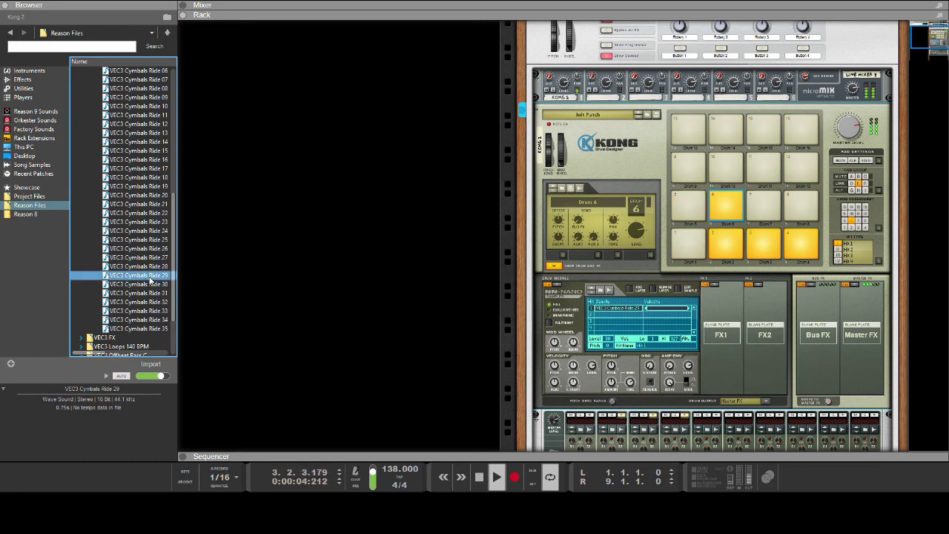
click(158, 302)
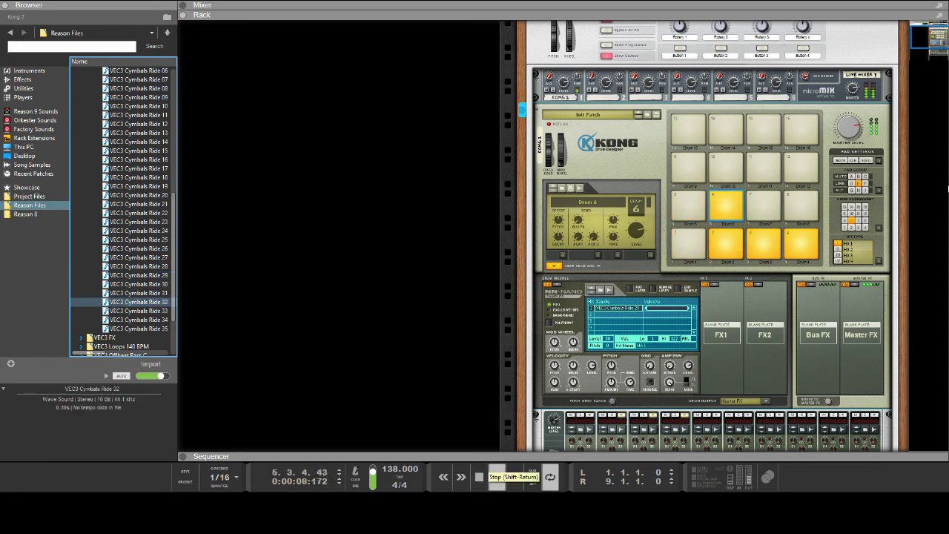
Adjust the level of pad 6's ride while the loop plays, and stop playback.
click(711, 250)
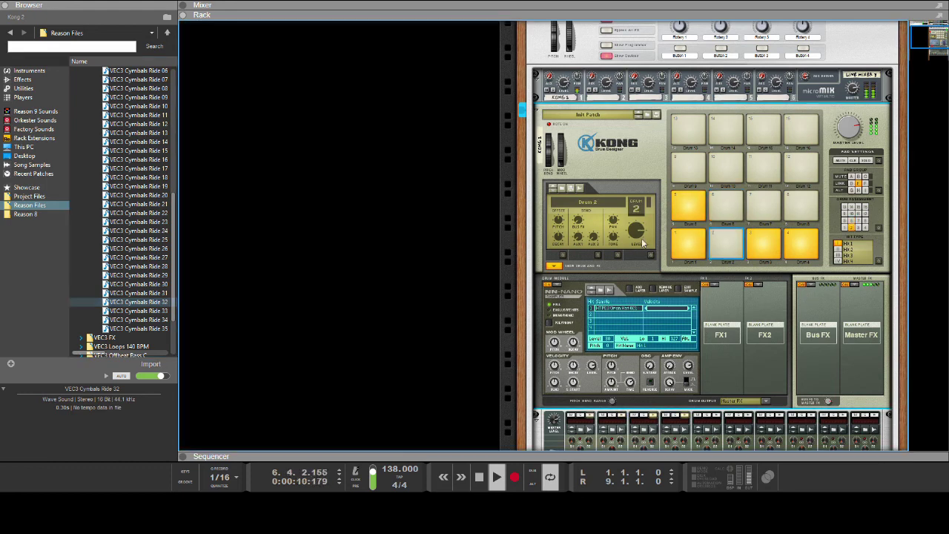
click(727, 208)
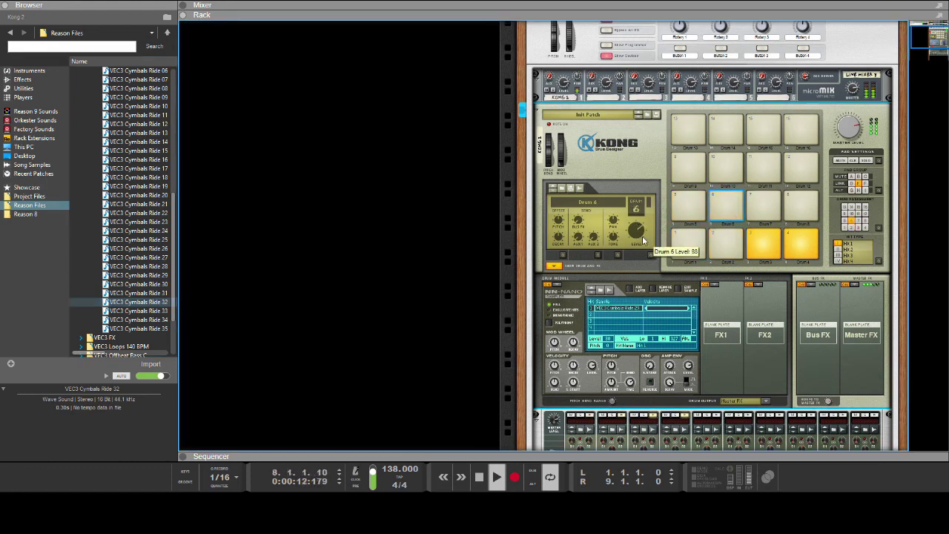
drag(640, 233, 624, 213)
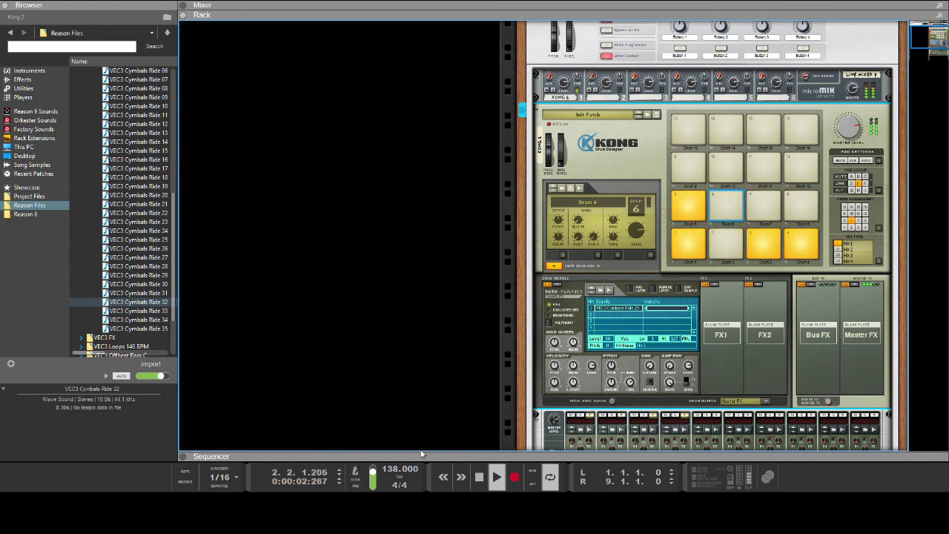
click(480, 480)
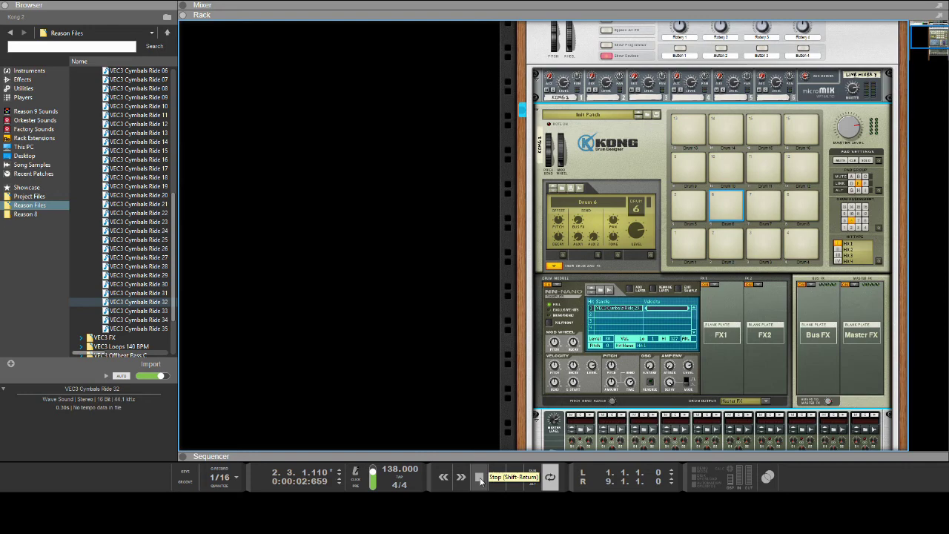
Examine the Redrum's pattern section and the tracks in the expanded sequencer.
mouse_move(640, 459)
mouse_down()
mouse_move(638, 302)
mouse_move(638, 458)
mouse_up()
scroll(636, 305, down, 8)
scroll(636, 309, up, 2)
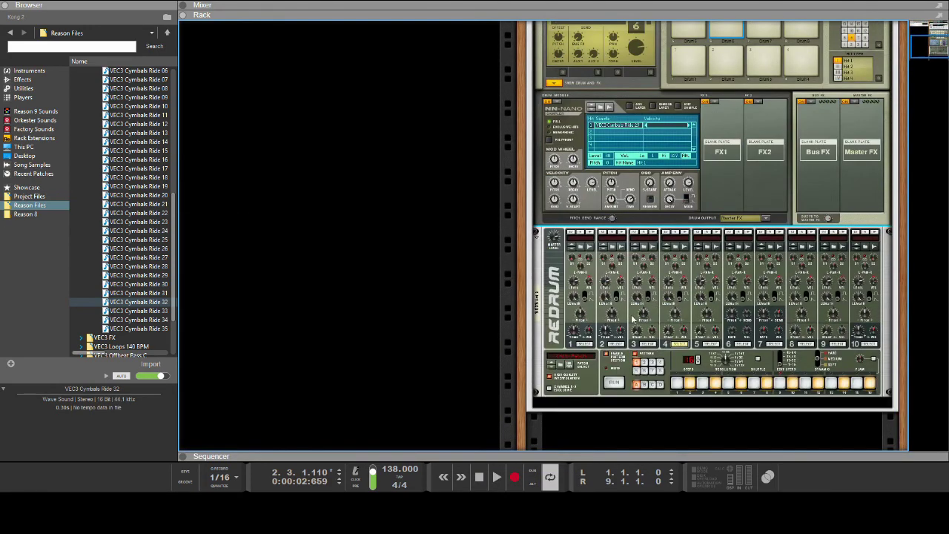
click(614, 383)
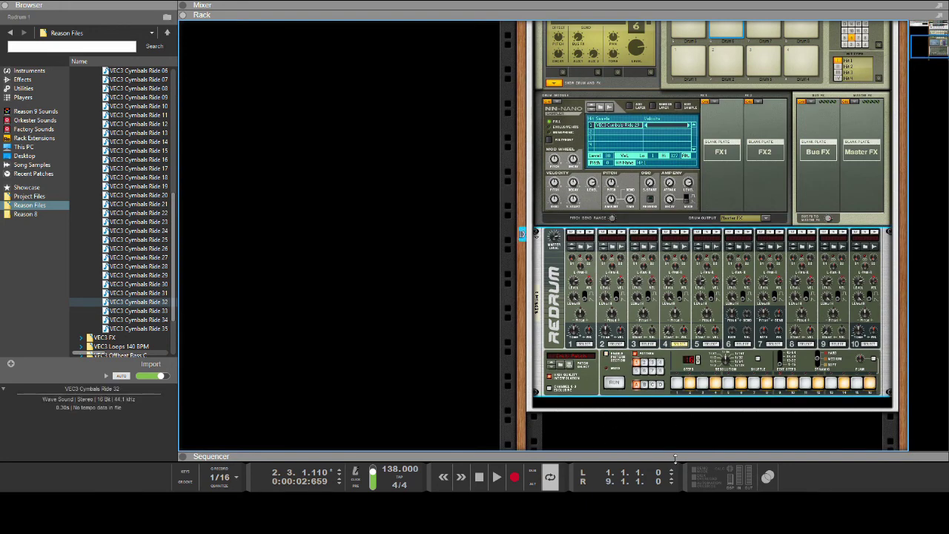
drag(675, 458, 564, 26)
drag(390, 216, 388, 198)
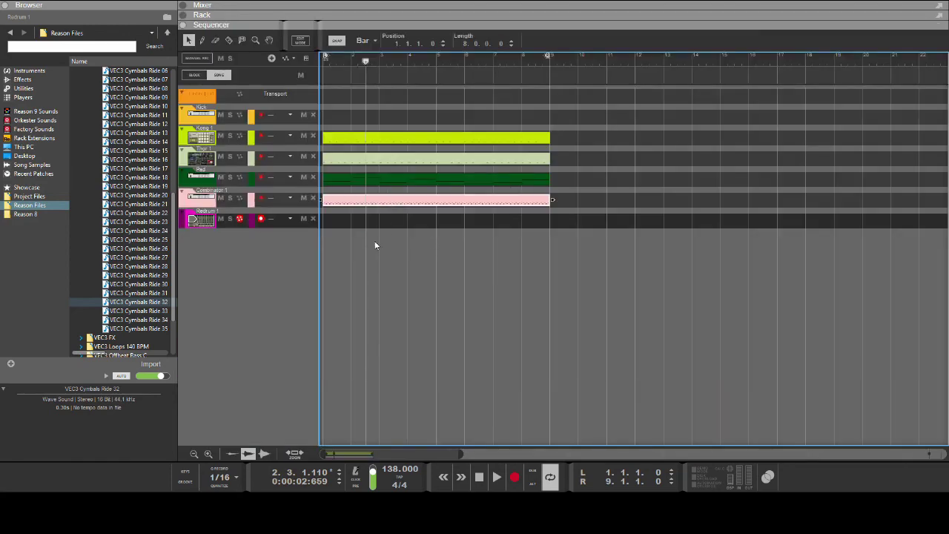
Rename Combinator 1 as Percussion.
drag(577, 25, 593, 270)
scroll(630, 82, up, 5)
click(563, 65)
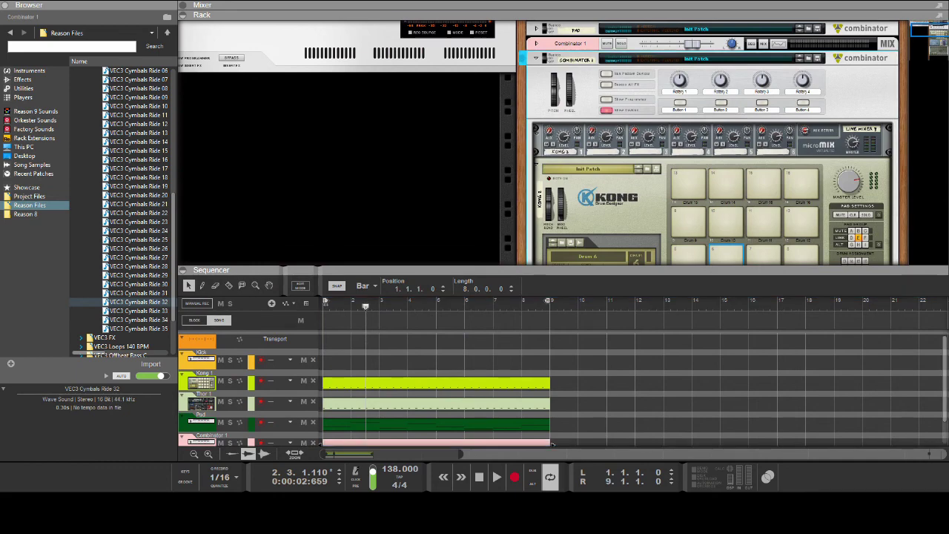
text(Percussion)
key(Return)
Delete the Redrum from the Percussion combinator.
scroll(715, 231, down, 12)
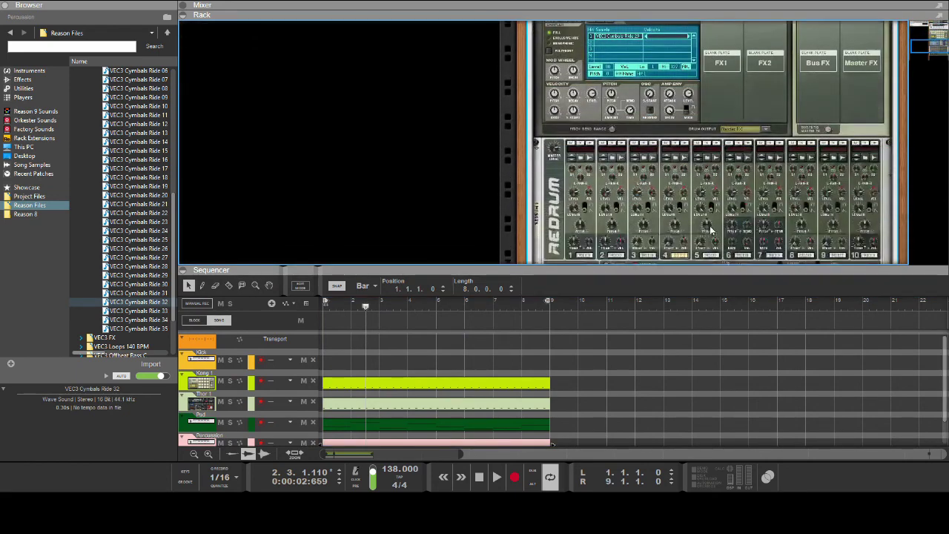
click(610, 213)
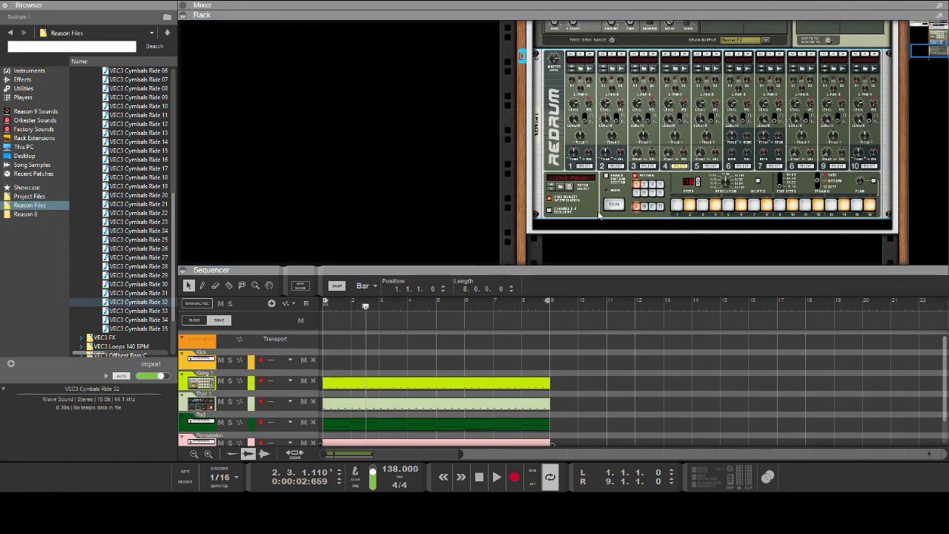
click(454, 262)
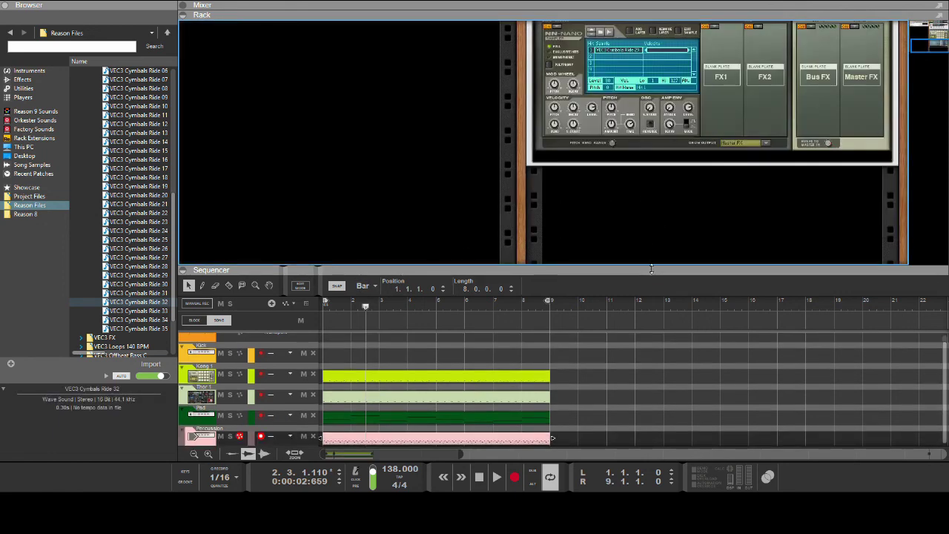
Collapse the Percussion combinator in the rack and assign groove channel A1 to the Percussion track in the expanded sequencer.
scroll(535, 126, up, 8)
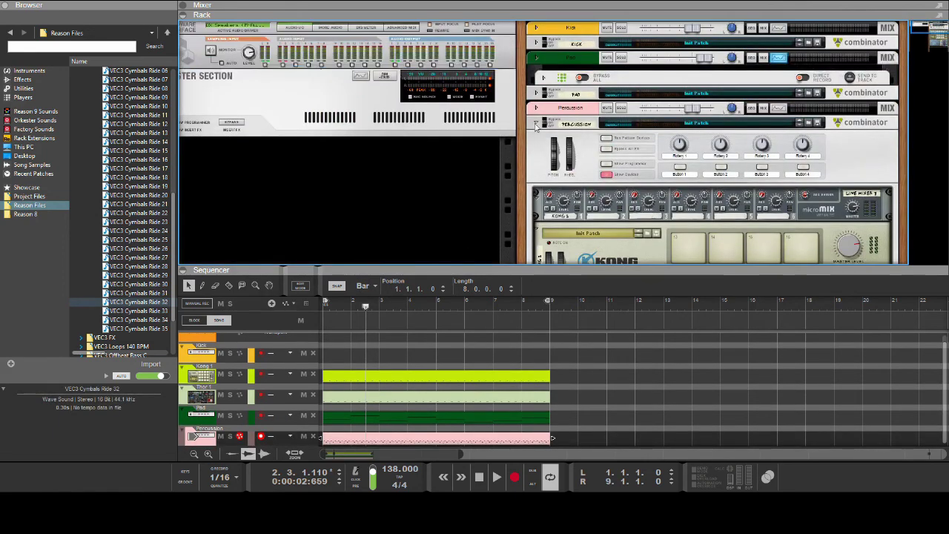
click(537, 124)
drag(542, 275, 512, 111)
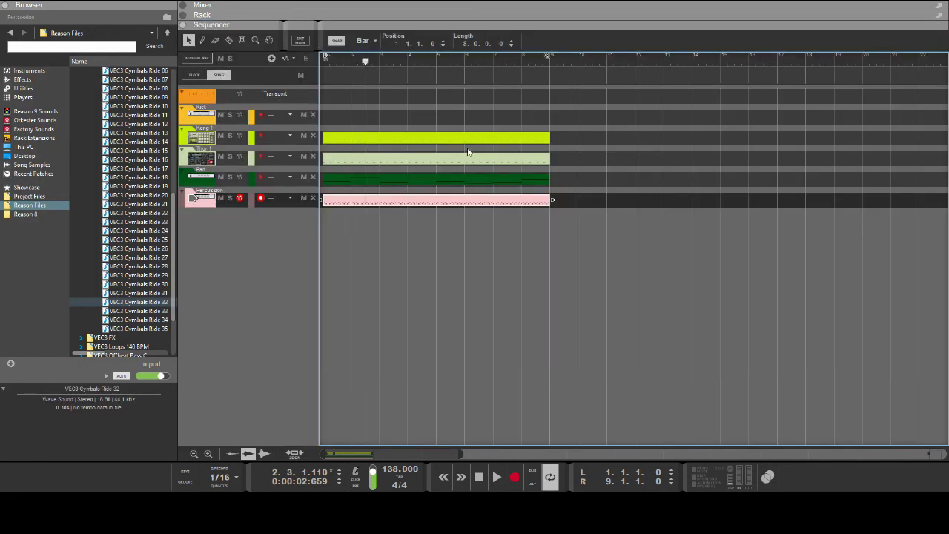
click(281, 199)
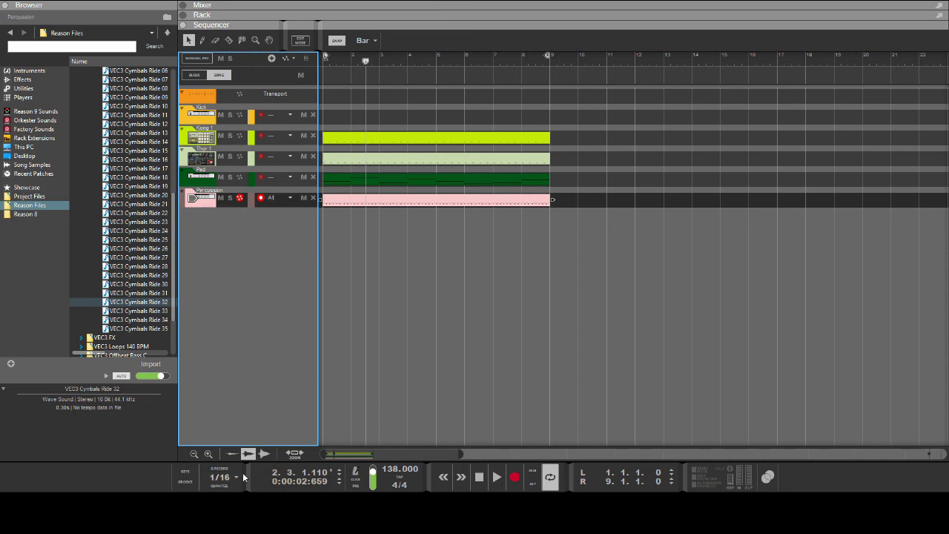
Show the ReGroove Mixer, mute the Pad track and start playback from the beginning of the song.
click(194, 484)
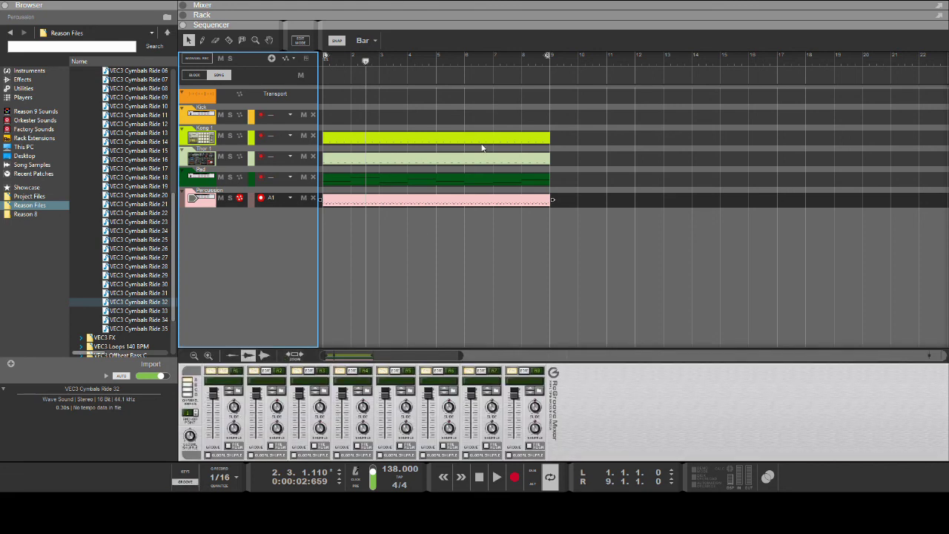
click(349, 55)
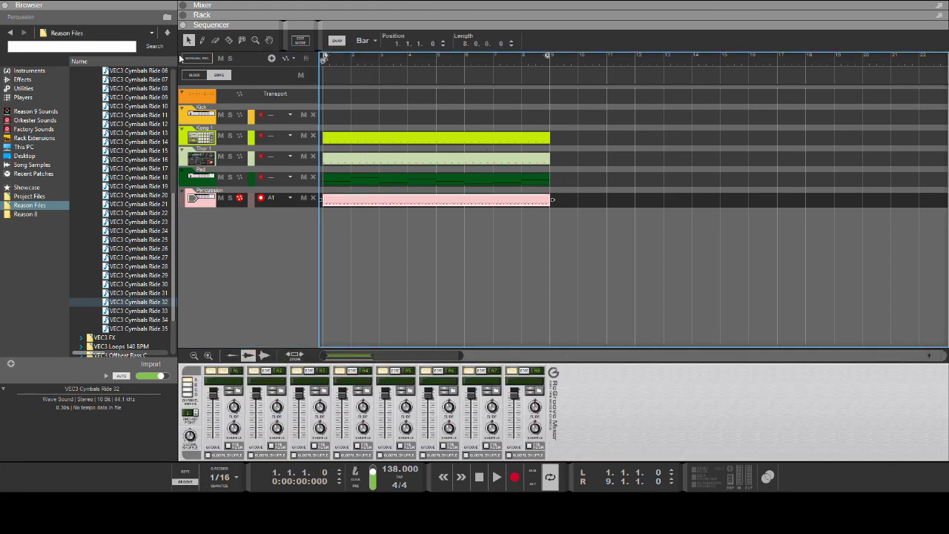
click(222, 178)
key(space)
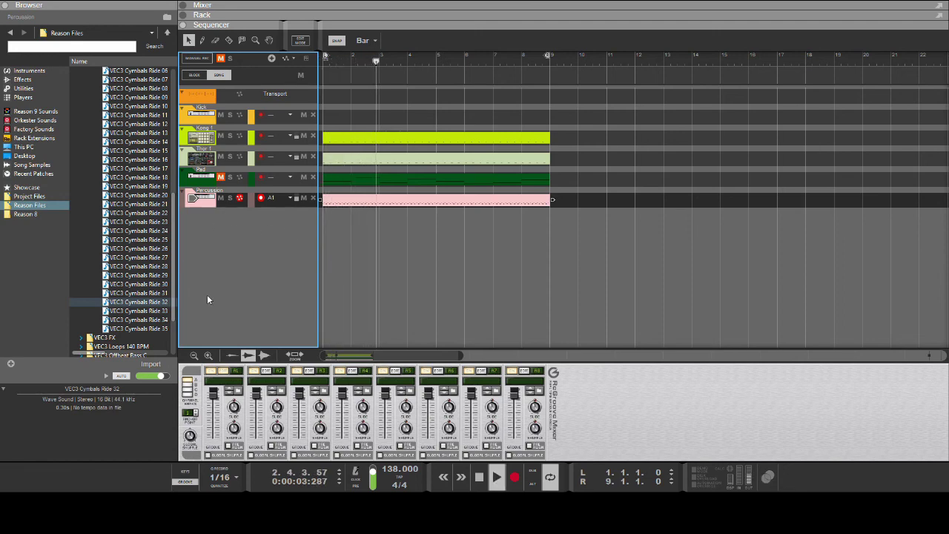
Load the Swing Shaker groove patch from the Percussion patches into ReGroove channel A1.
click(233, 390)
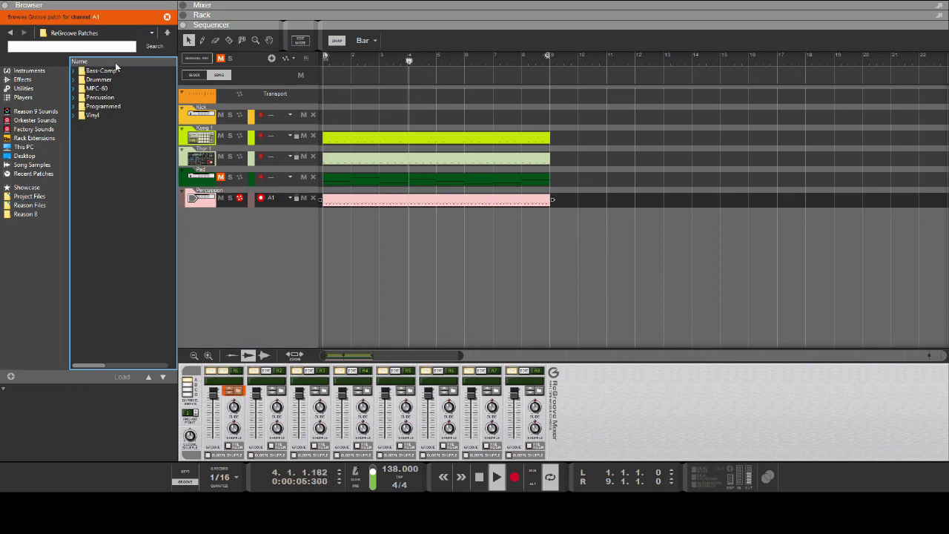
double_click(92, 115)
click(128, 170)
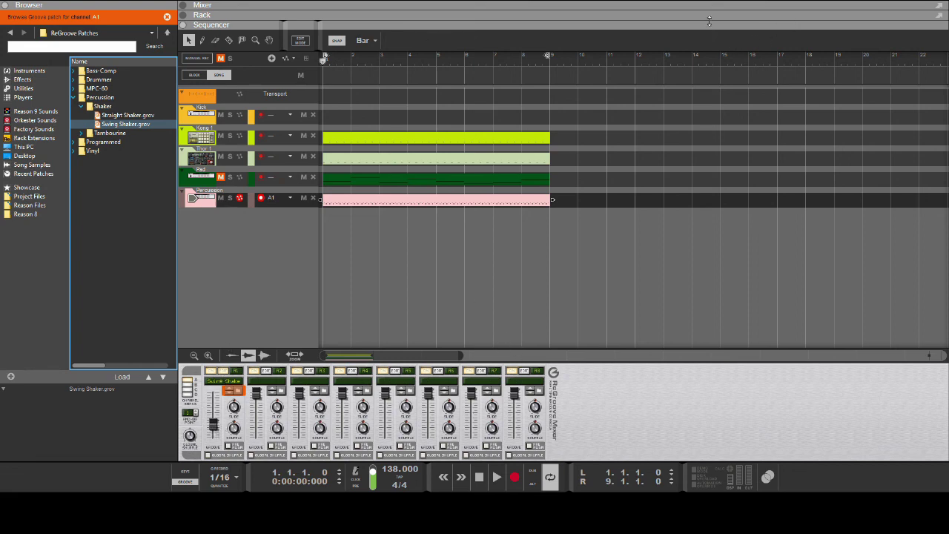
Add a Filter to the FX1 slot of Drum 1 in the Percussion combinator's Kong and collapse the combinator.
key(F6)
click(535, 124)
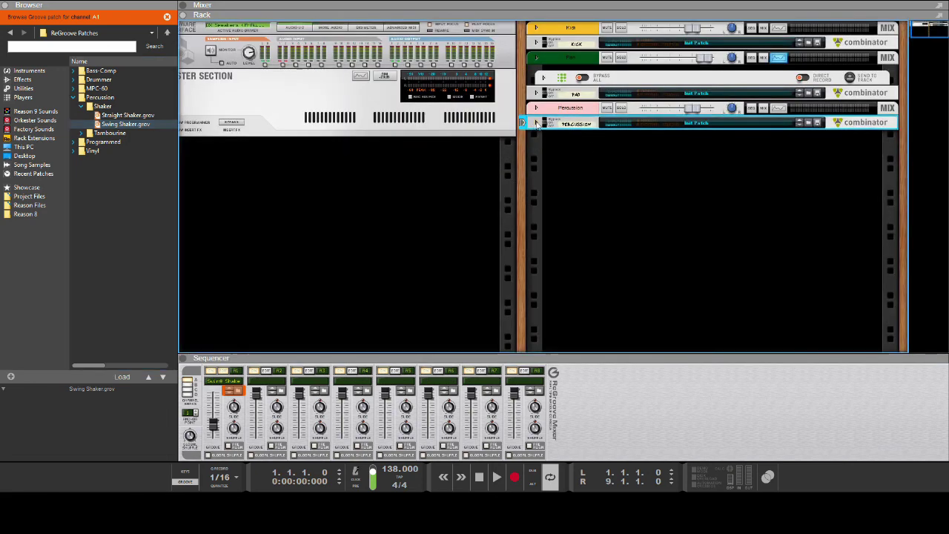
scroll(689, 148, down, 3)
click(688, 119)
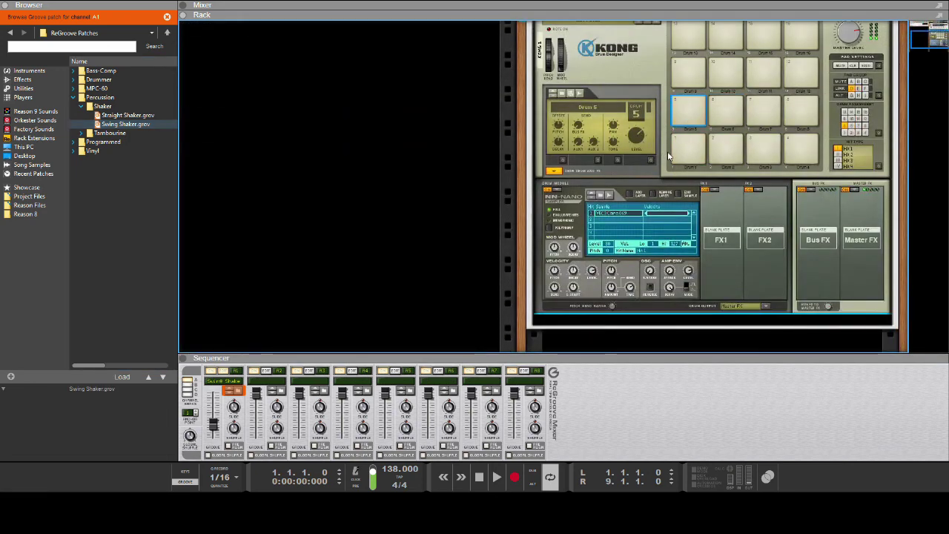
click(684, 152)
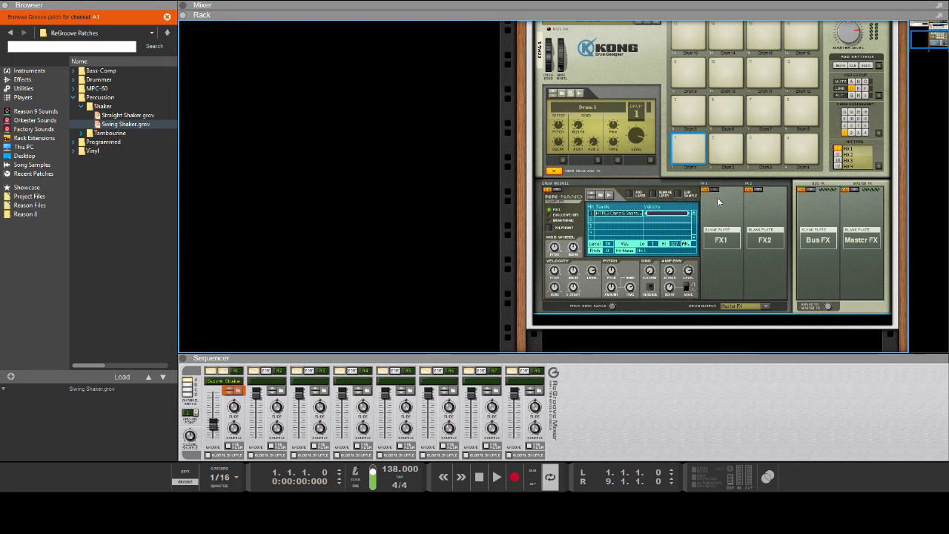
click(771, 251)
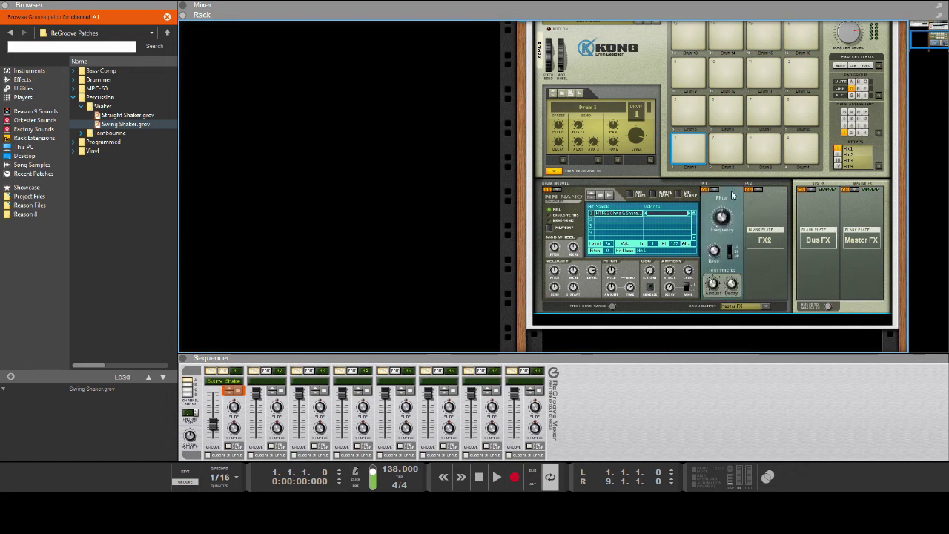
click(684, 110)
key(ctrl+y)
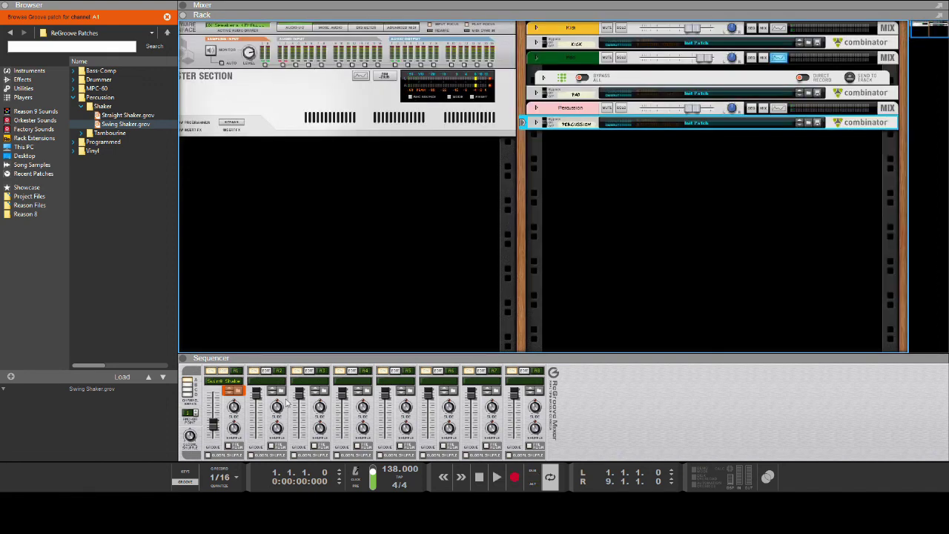
Hide the ReGroove Mixer, unmute the Pad track in the expanded sequencer and play the loop.
click(190, 483)
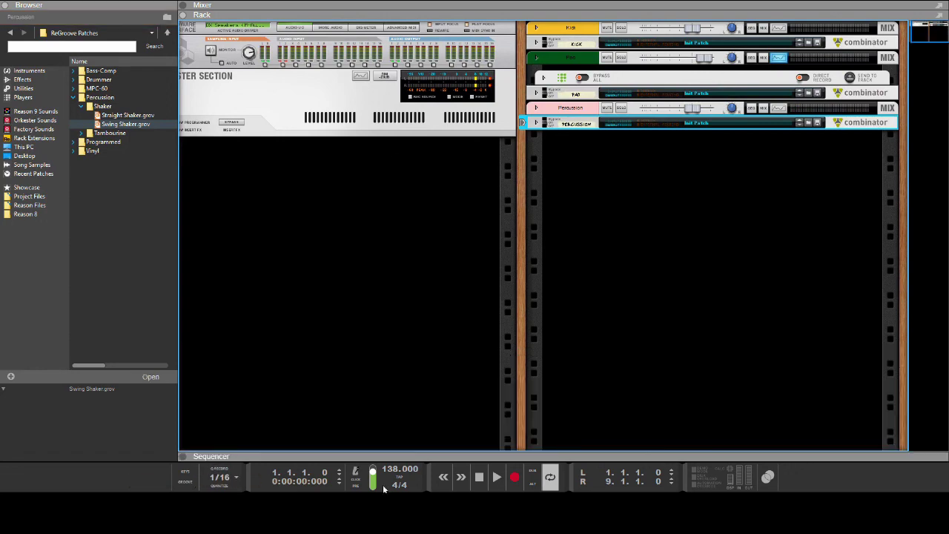
drag(701, 454, 676, 13)
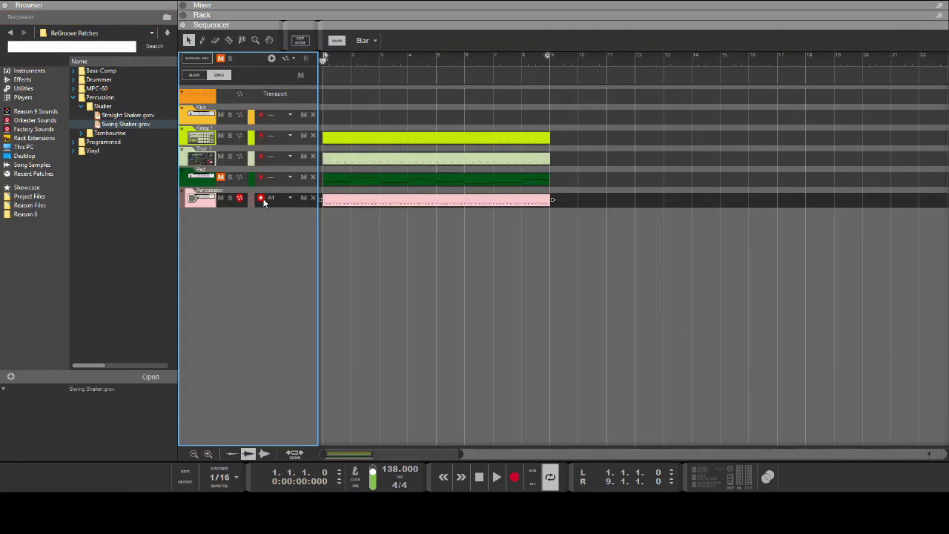
click(227, 177)
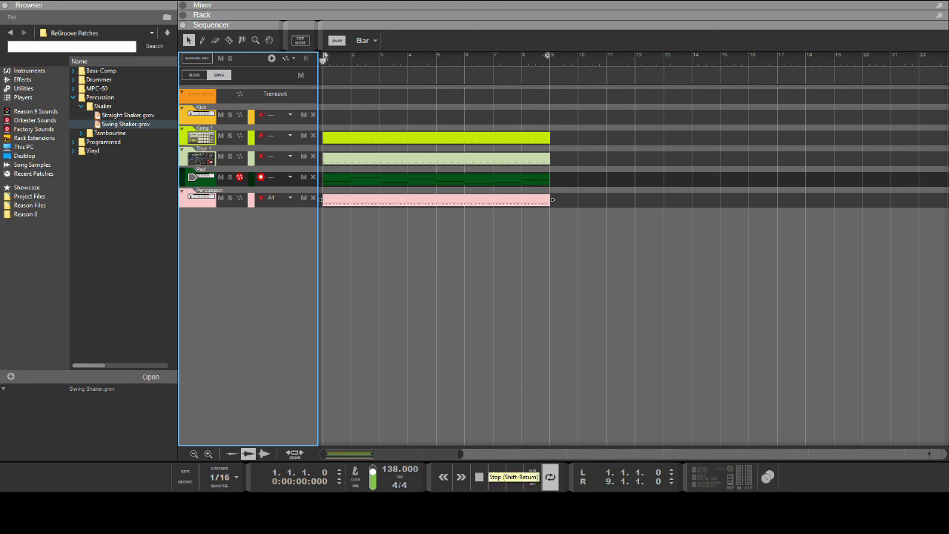
click(497, 477)
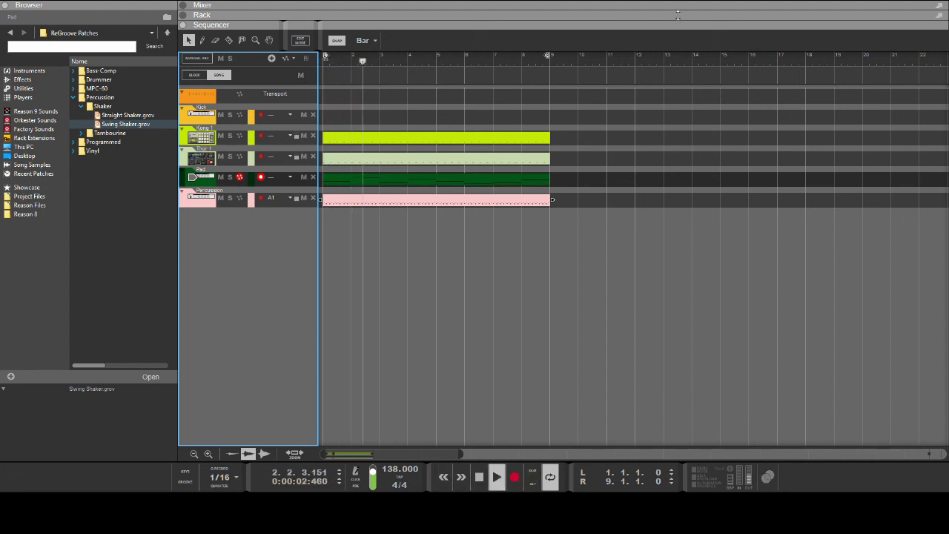
Set the Percussion channel's stereo width to 82 in the mixer and stop playback at the song start.
drag(724, 10, 722, 235)
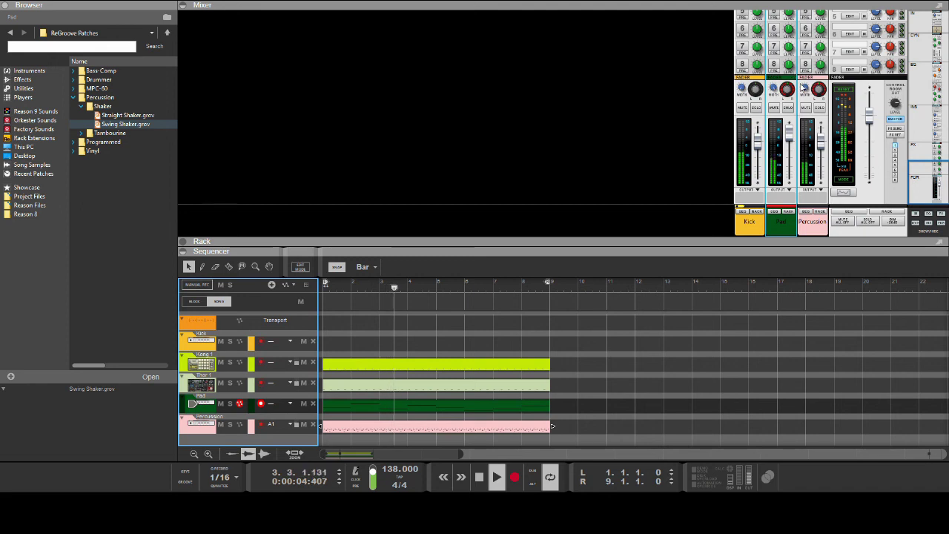
drag(806, 89, 819, 136)
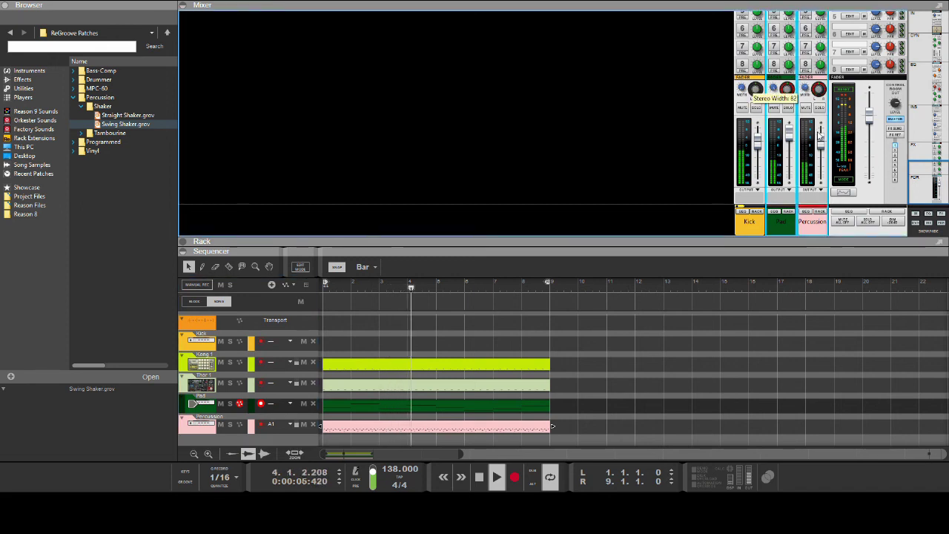
double_click(480, 479)
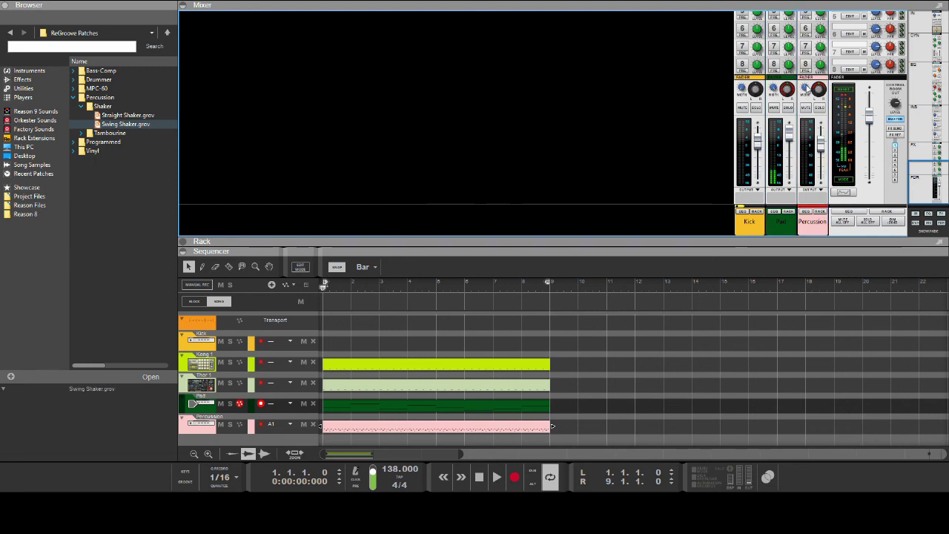
mouse_move(818, 89)
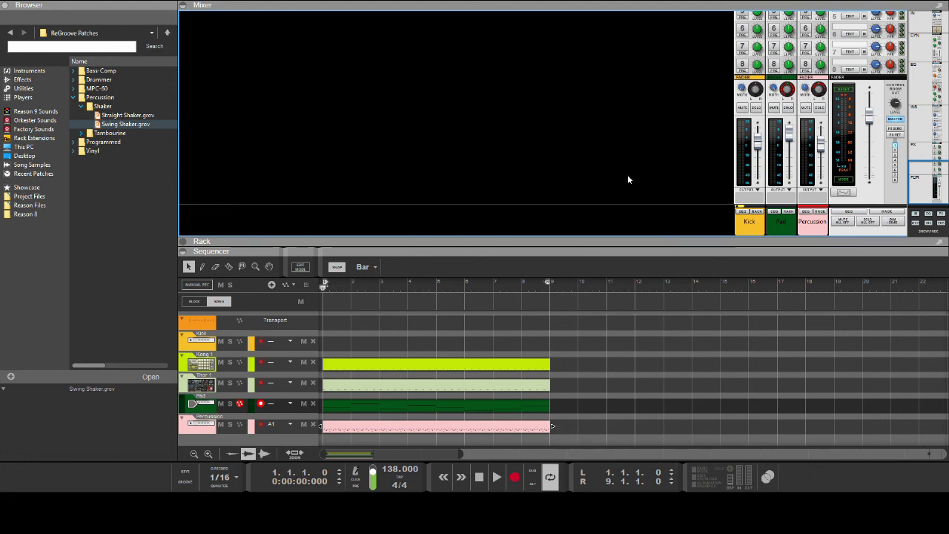
Lower the Pad channel's mixer level slightly while the loop plays and return to the song start.
click(497, 477)
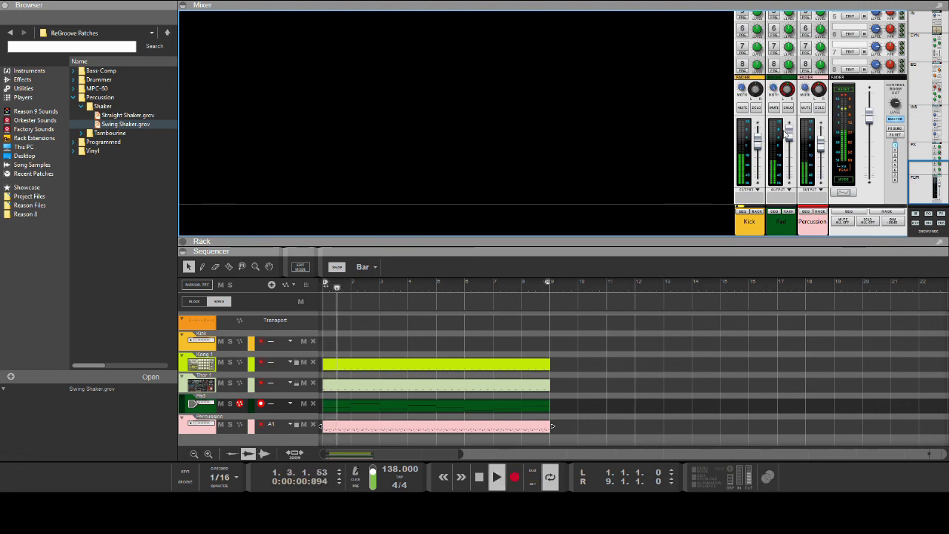
drag(792, 134, 820, 146)
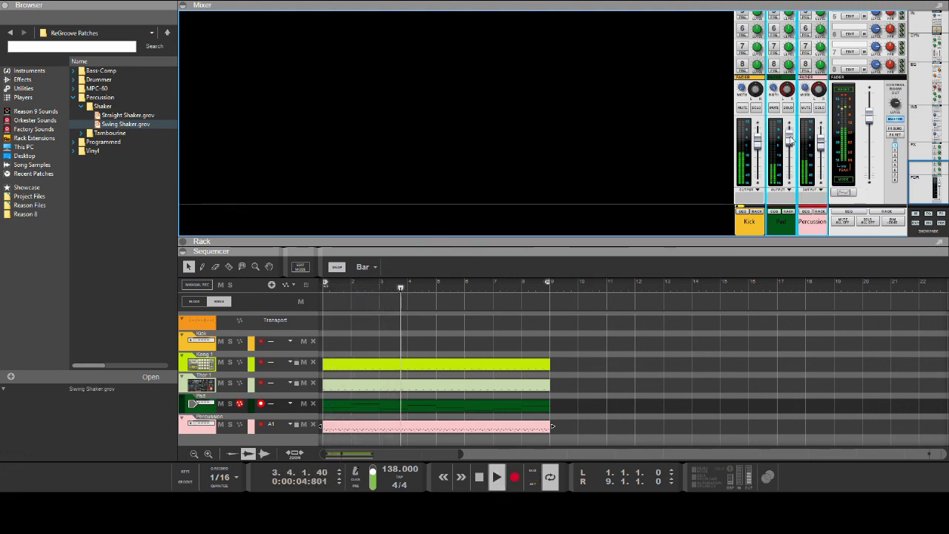
mouse_move(788, 128)
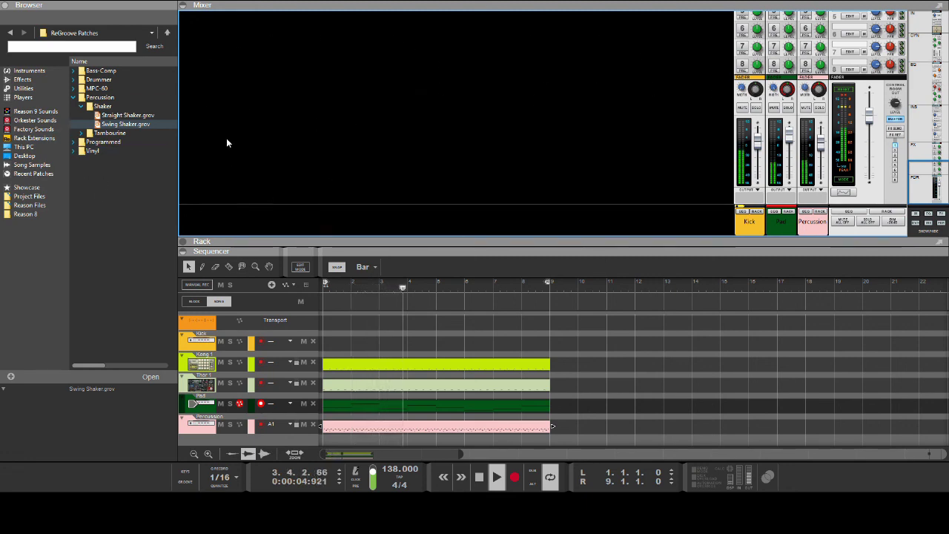
click(479, 477)
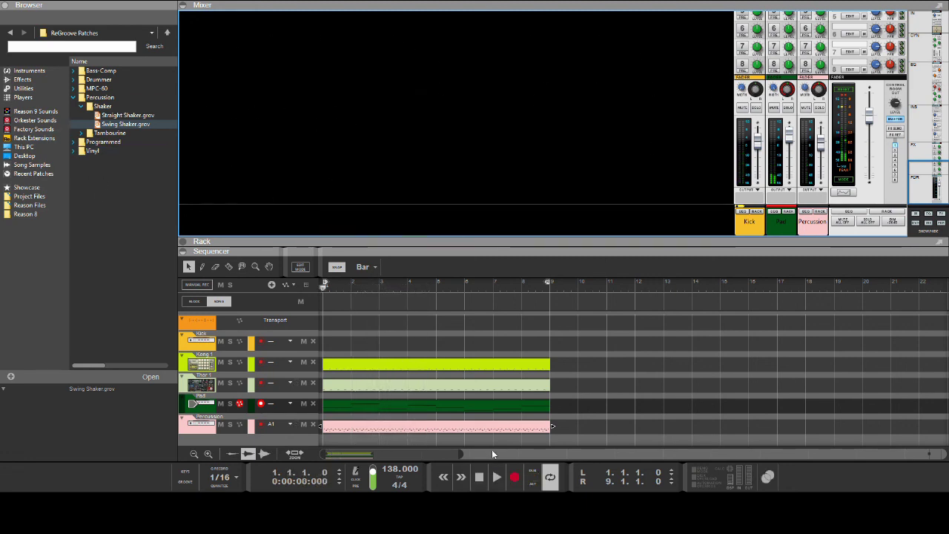